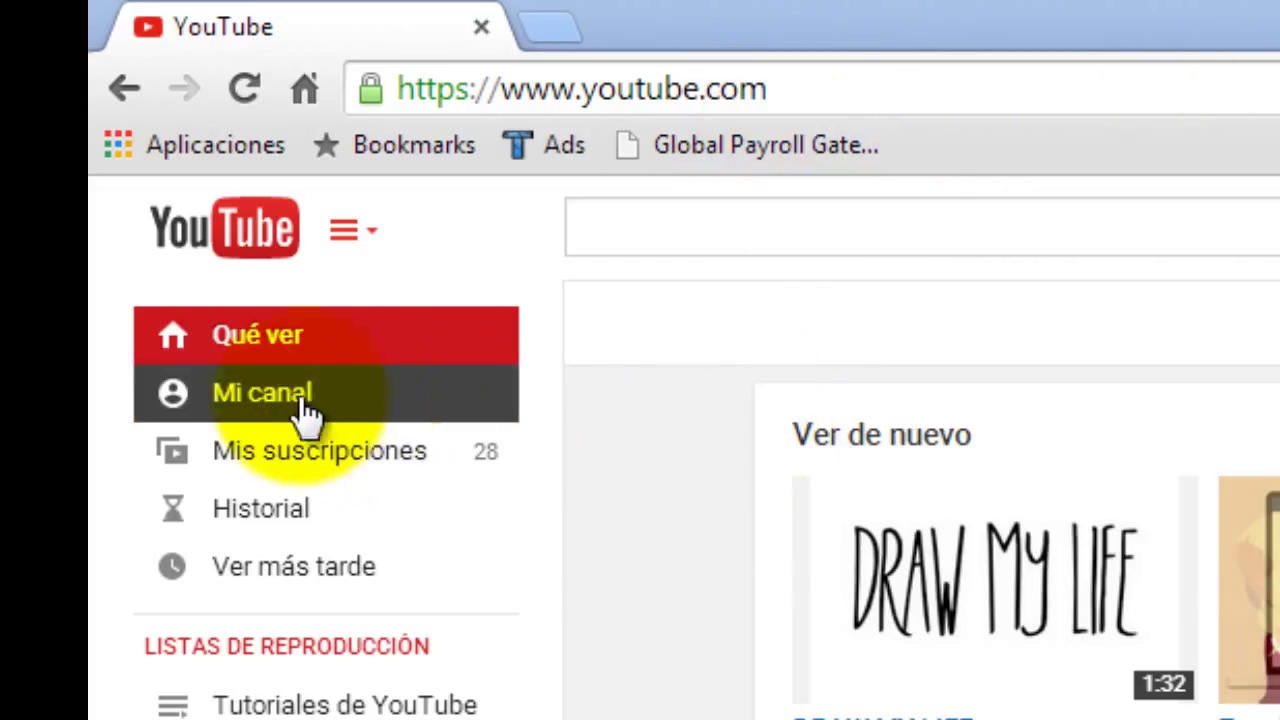
- Open the channel's Desarrollo de la marca settings in Creator Studio
left_click(269, 396)
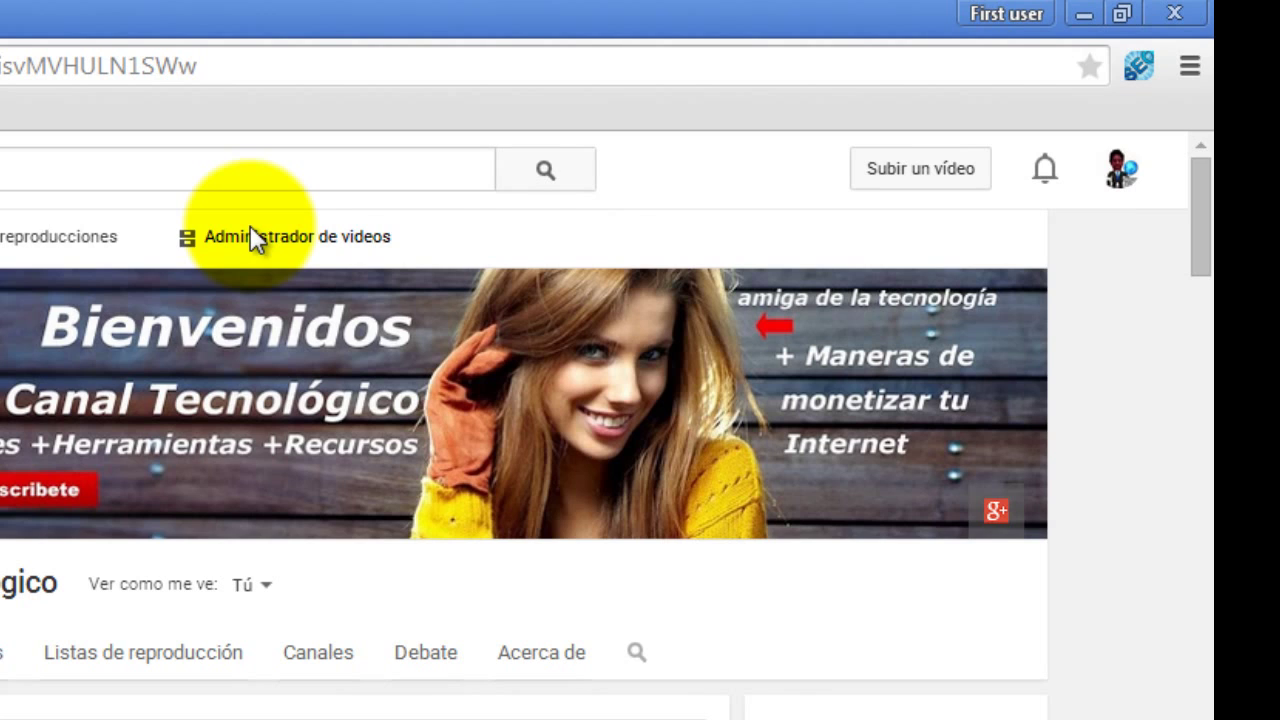
left_click(251, 230)
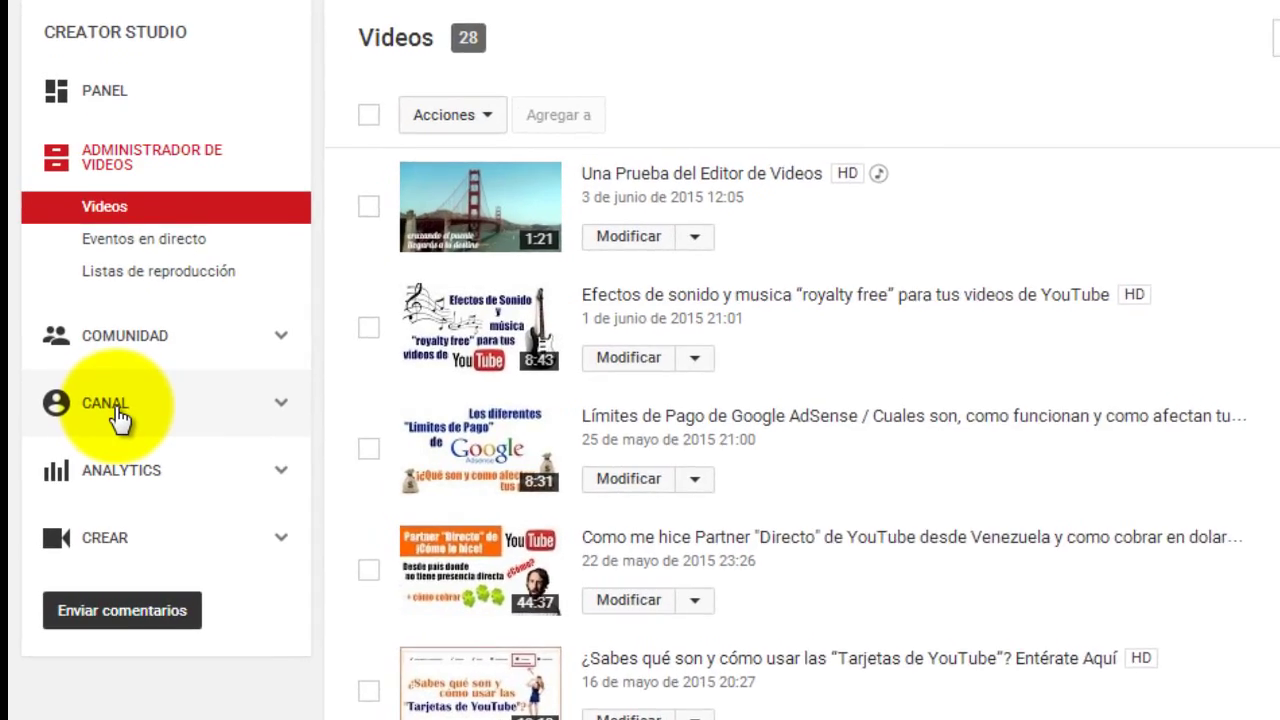
left_click(112, 424)
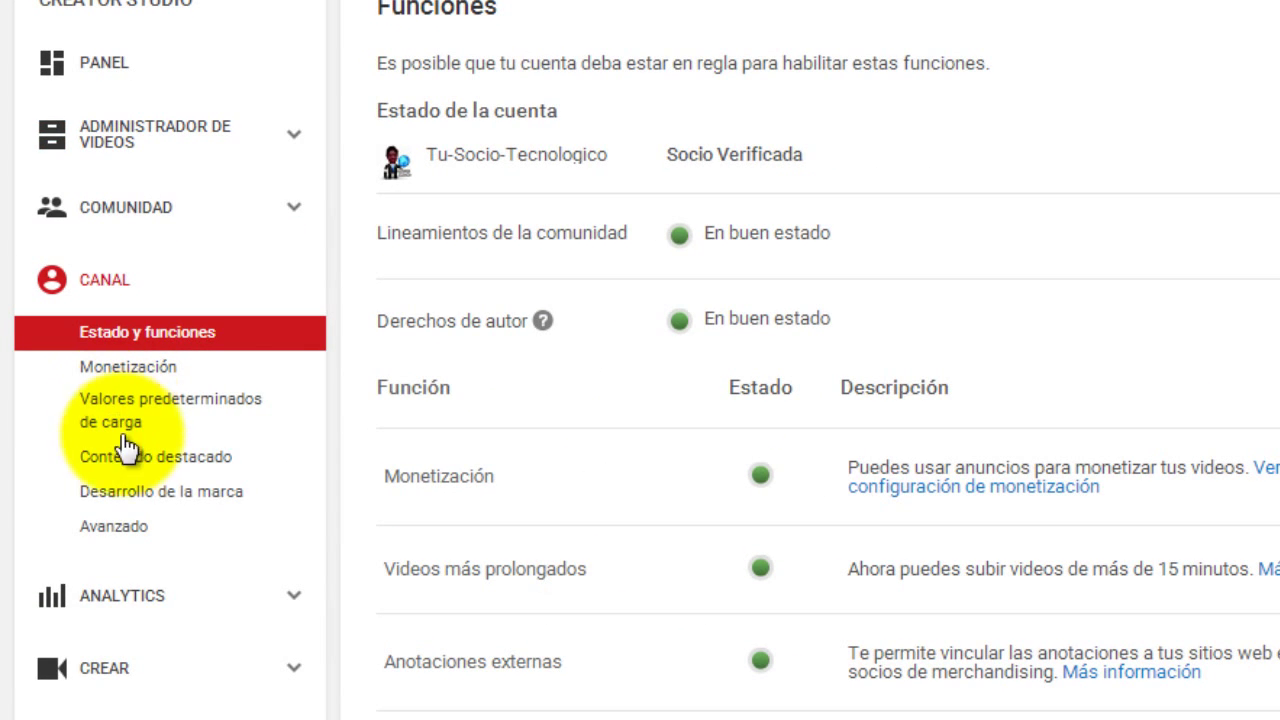
left_click(142, 500)
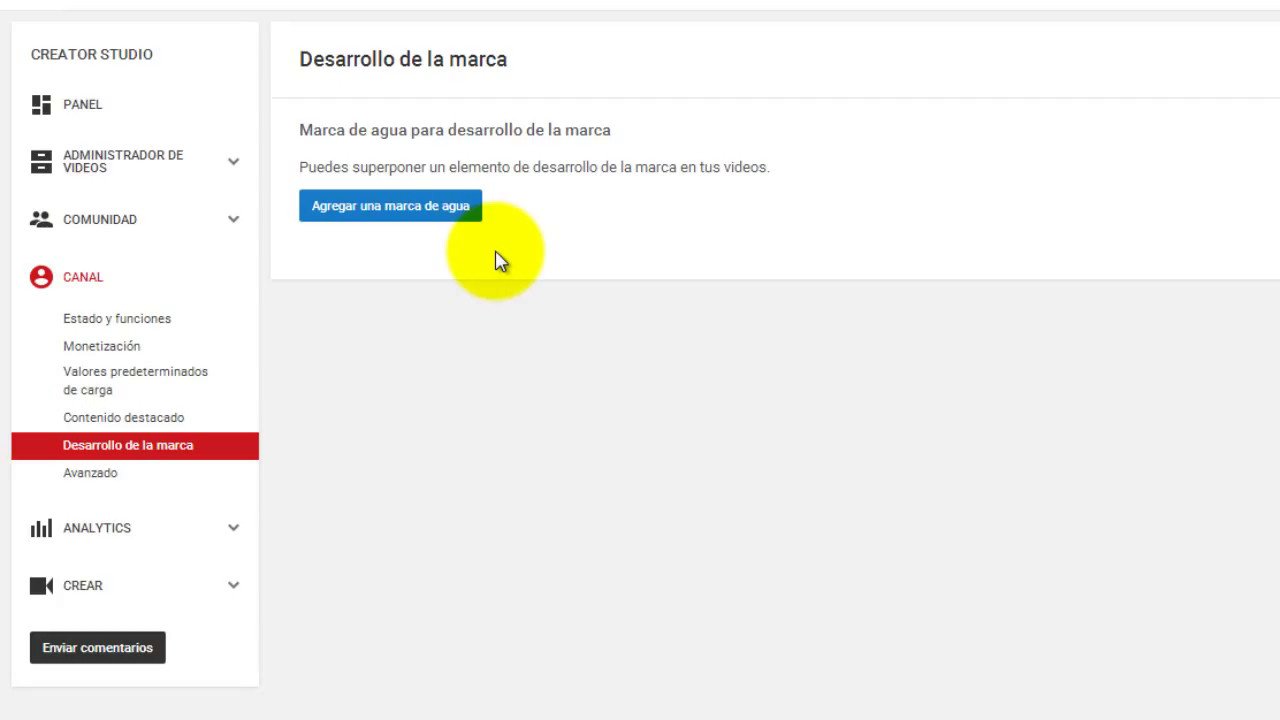
- Add a branding watermark using the image tst_Handshake-icon_GREEN2.PNG and save it
left_click(507, 218)
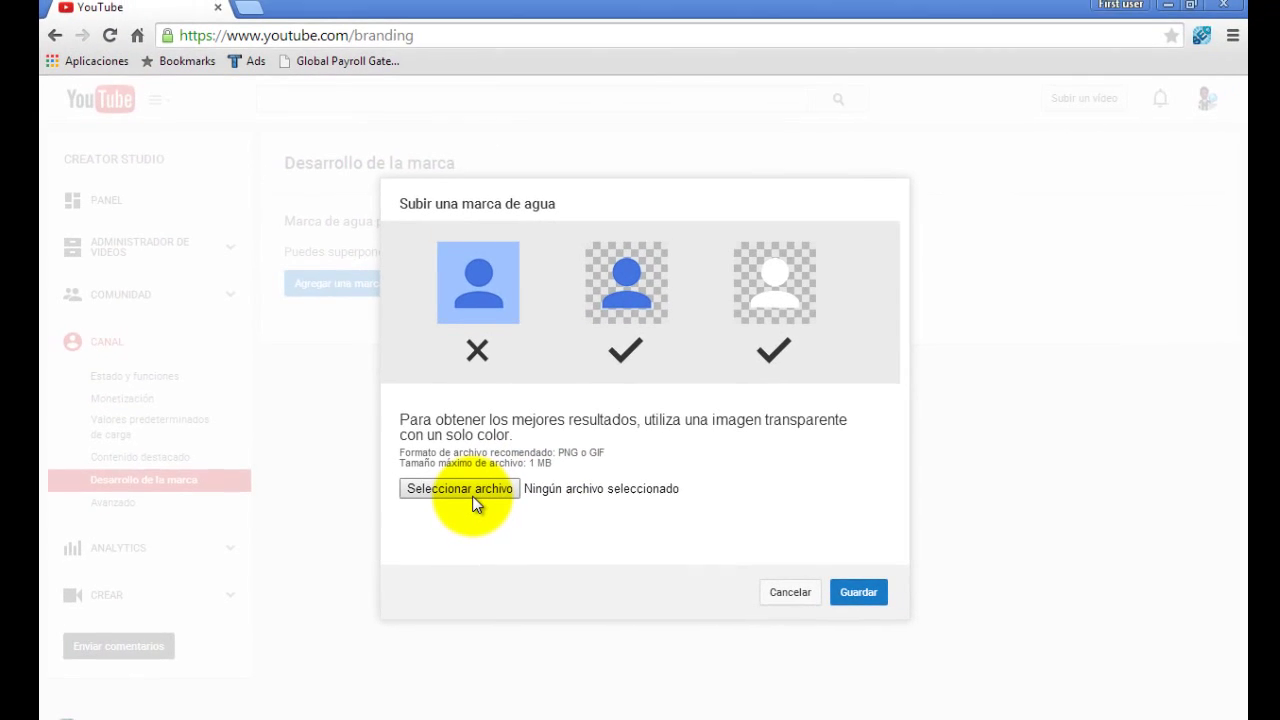
left_click(471, 495)
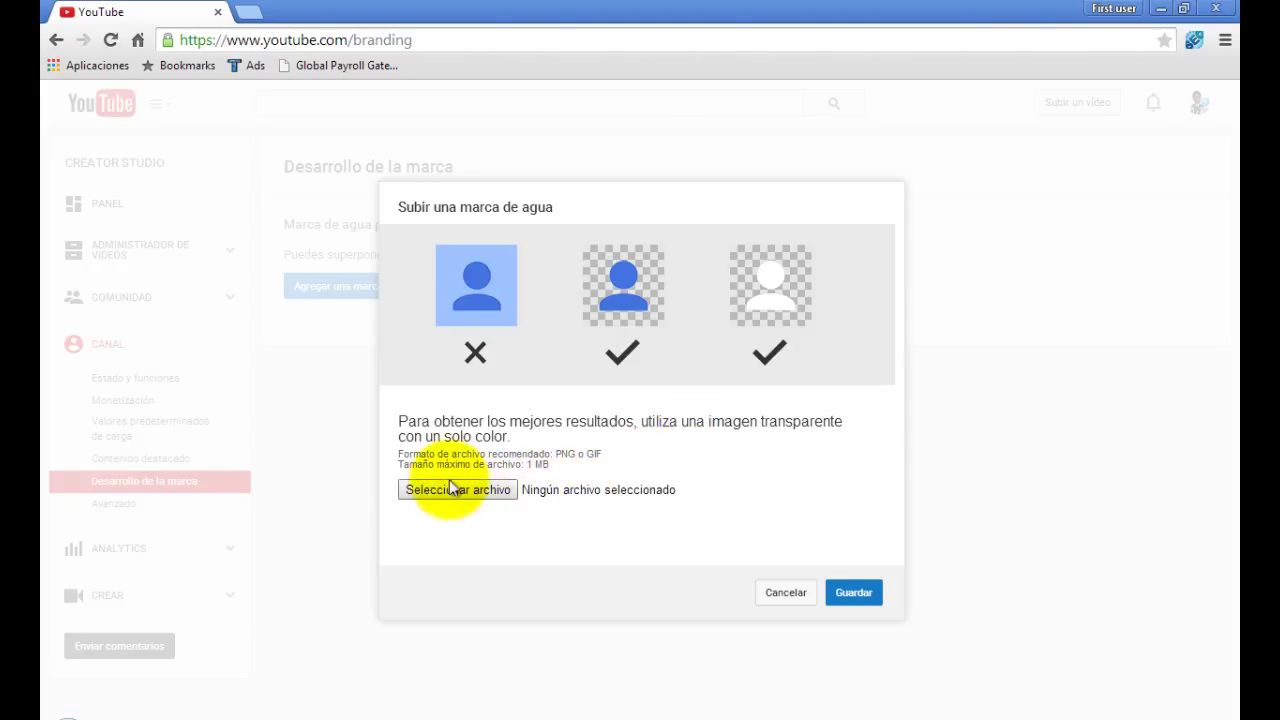
left_click(487, 494)
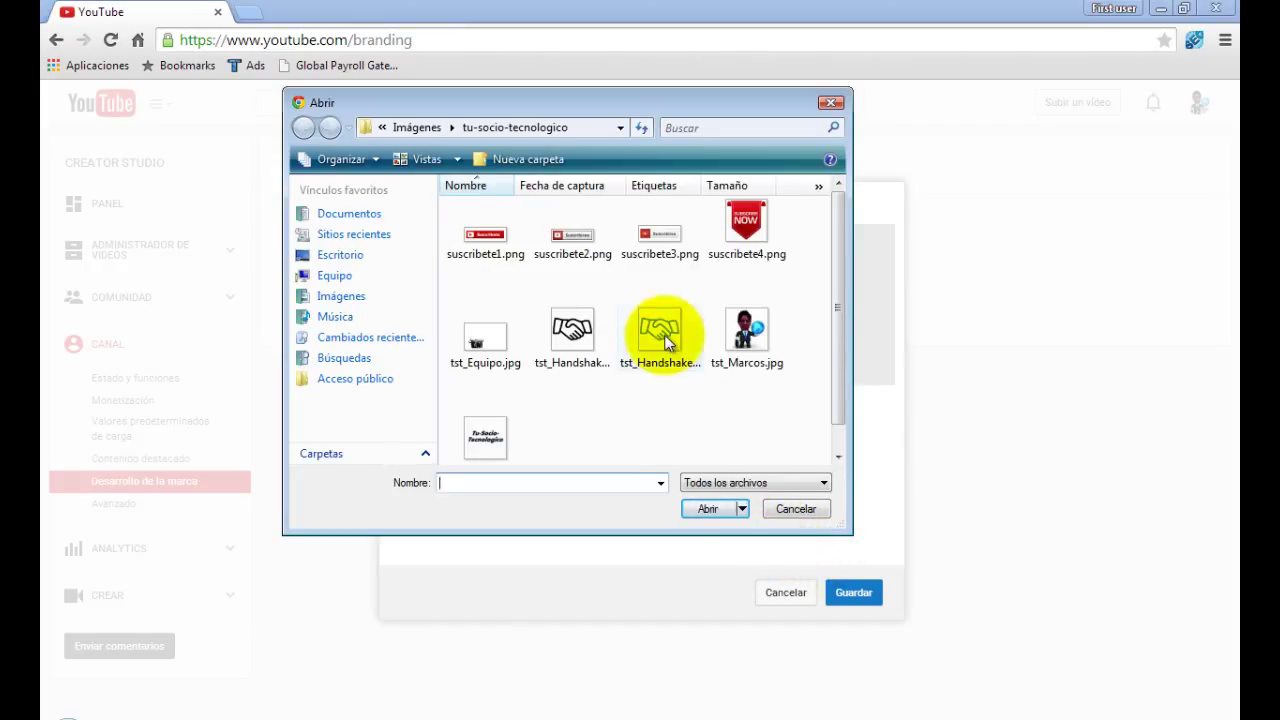
left_click(667, 340)
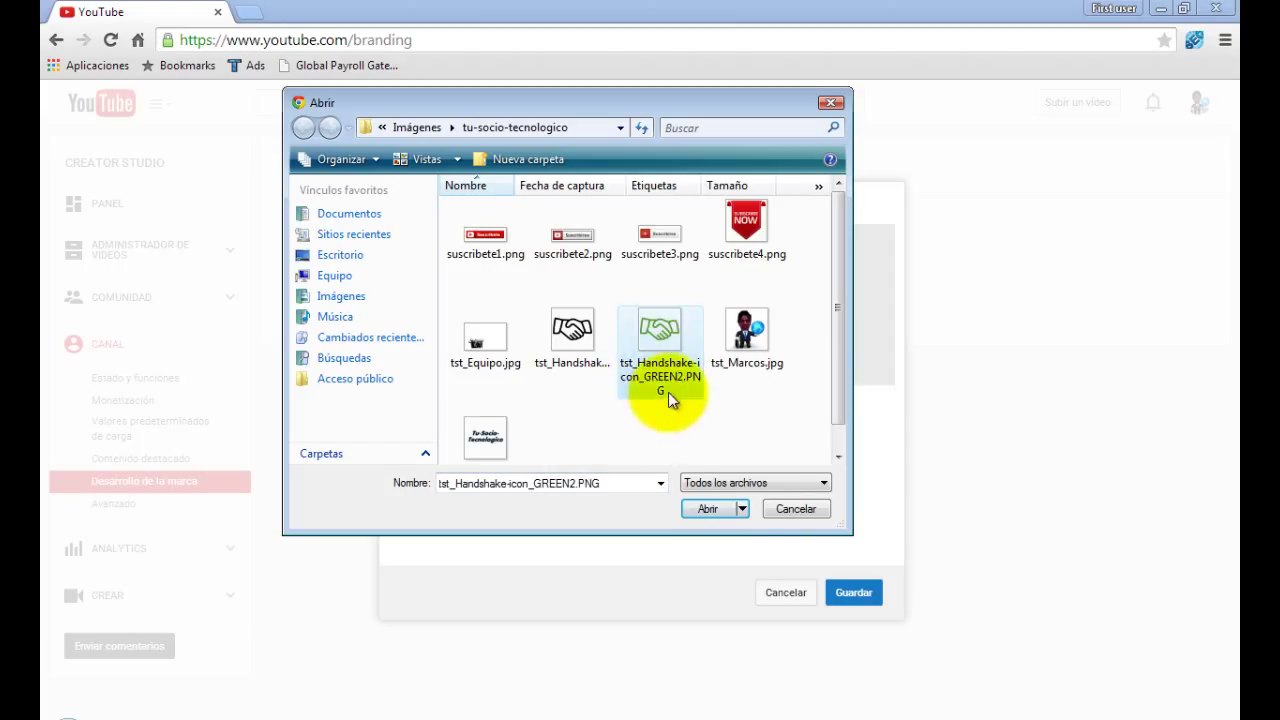
left_click(710, 512)
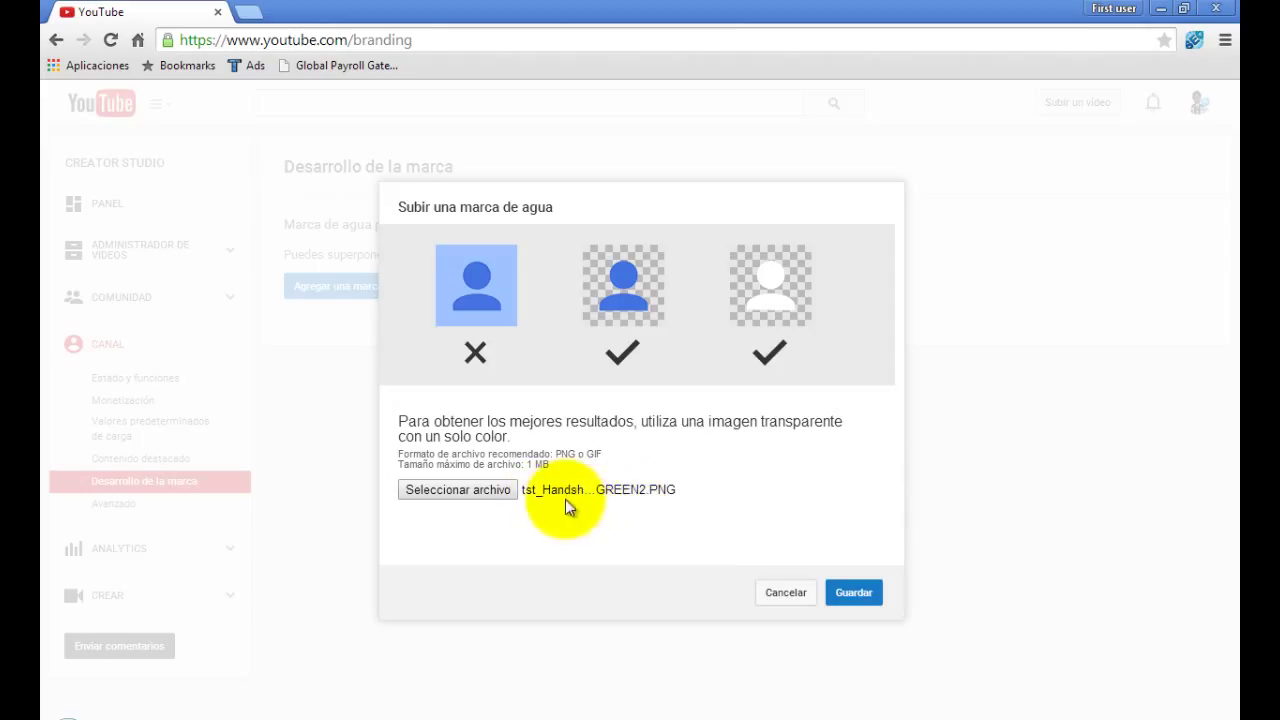
left_click(847, 600)
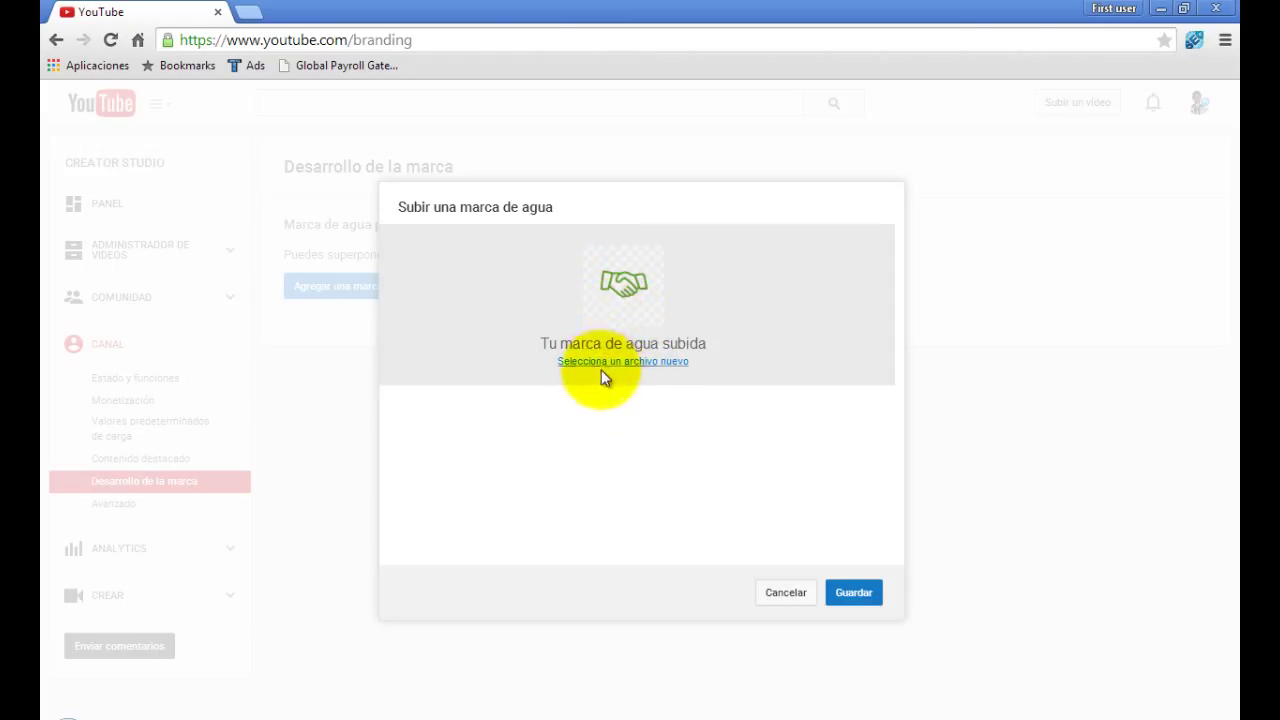
left_click(853, 595)
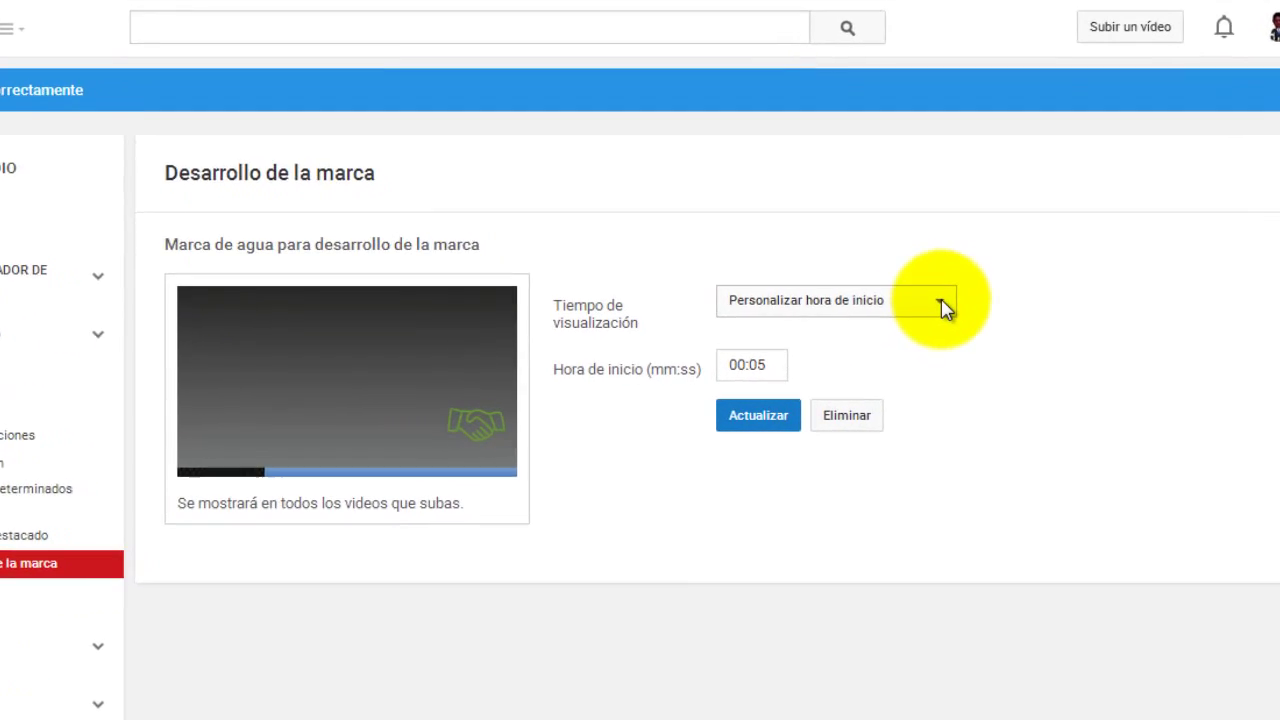
- Examine the display-time options offered for the watermark, leaving Personalizar hora de inicio selected
left_click(910, 324)
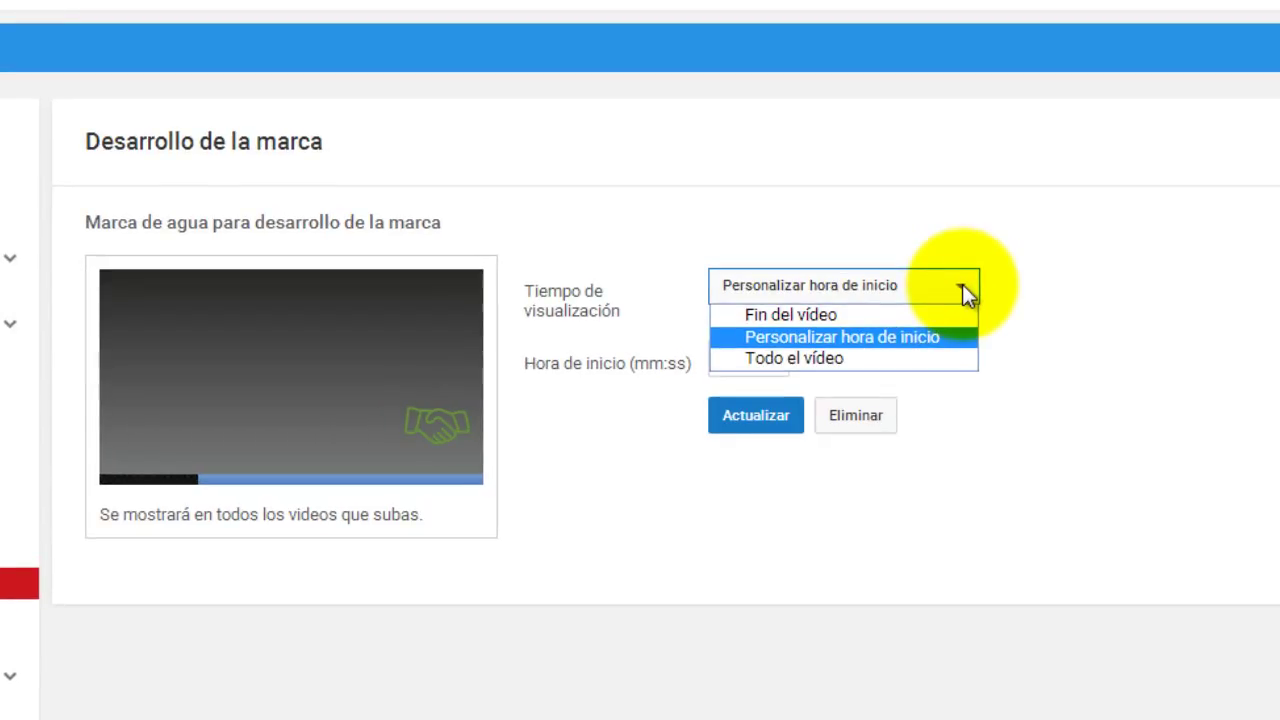
left_click(883, 336)
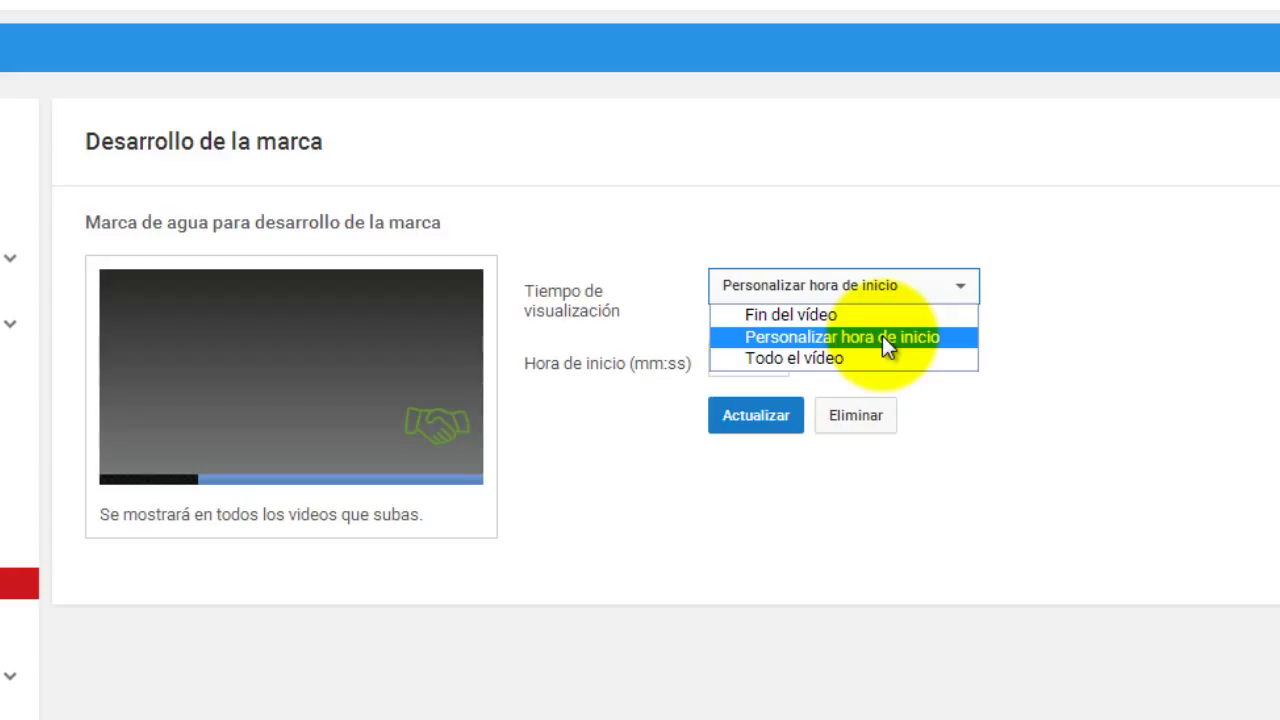
left_click(1080, 336)
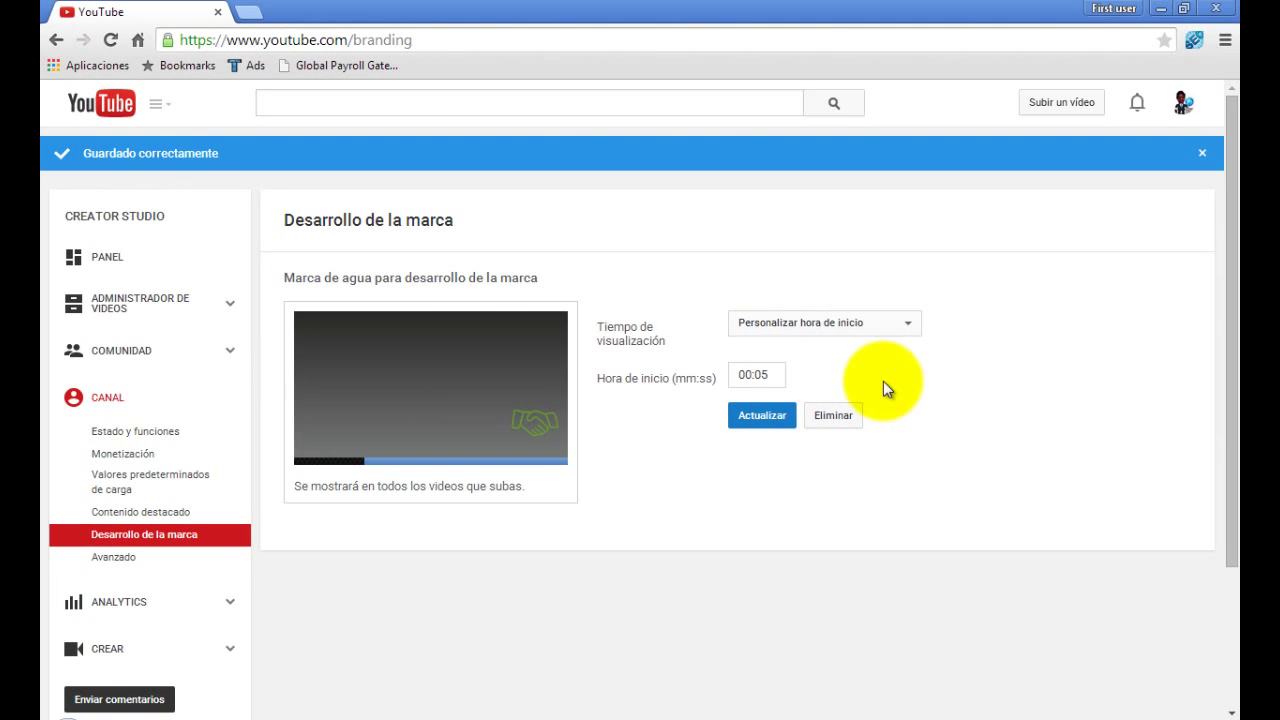
- Open the video manager in a new tab and play the "Límites de Pago de Google AdSense" video to check the handshake watermark
right_click(143, 306)
left_click(178, 313)
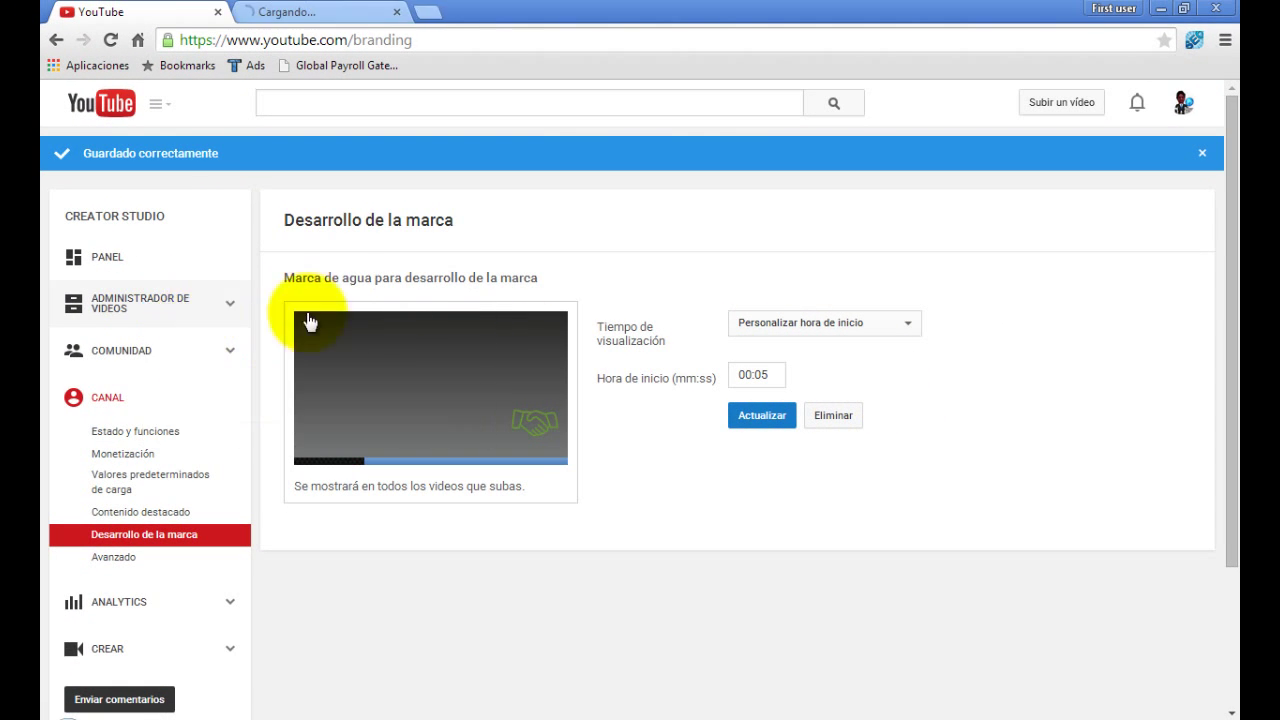
left_click(320, 14)
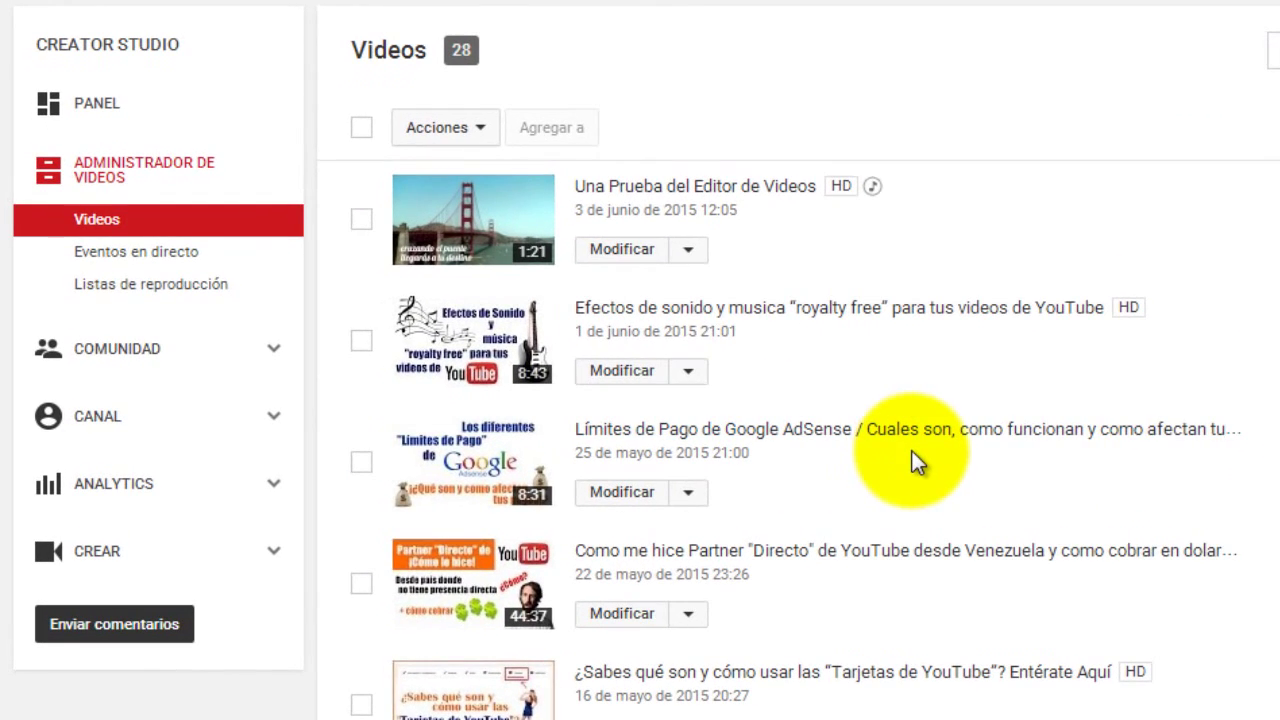
left_click(635, 495)
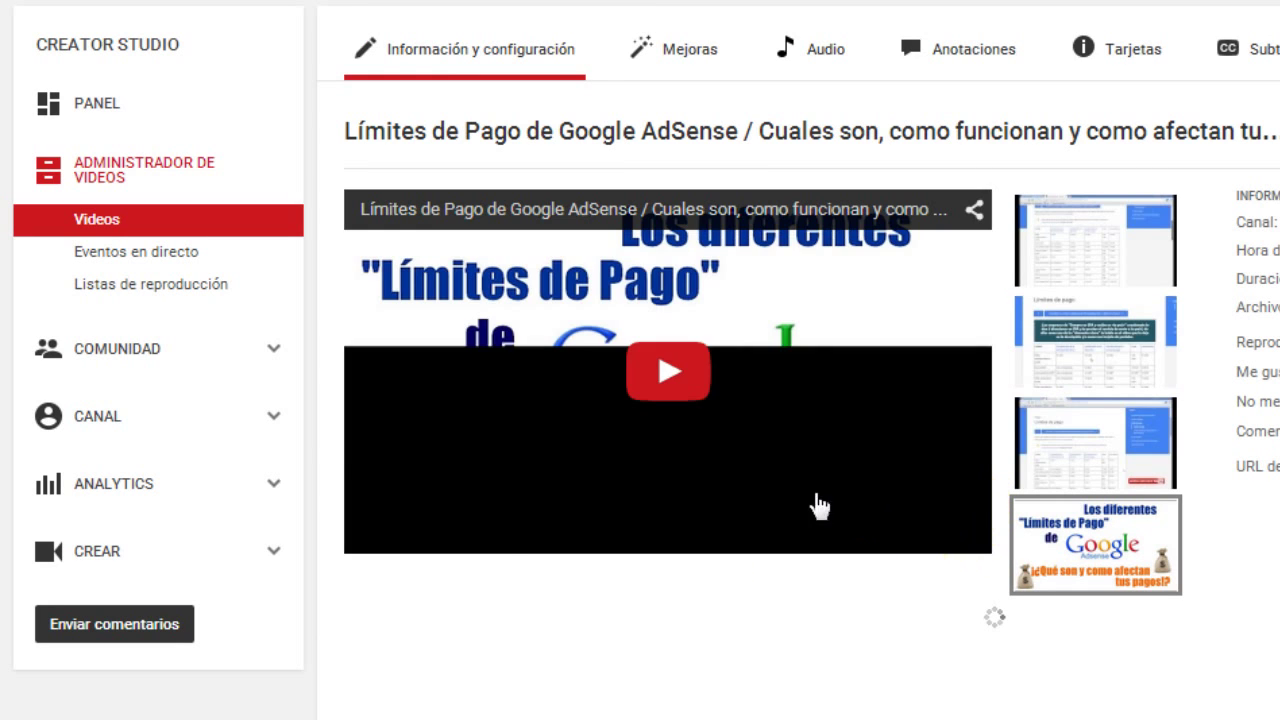
left_click(671, 371)
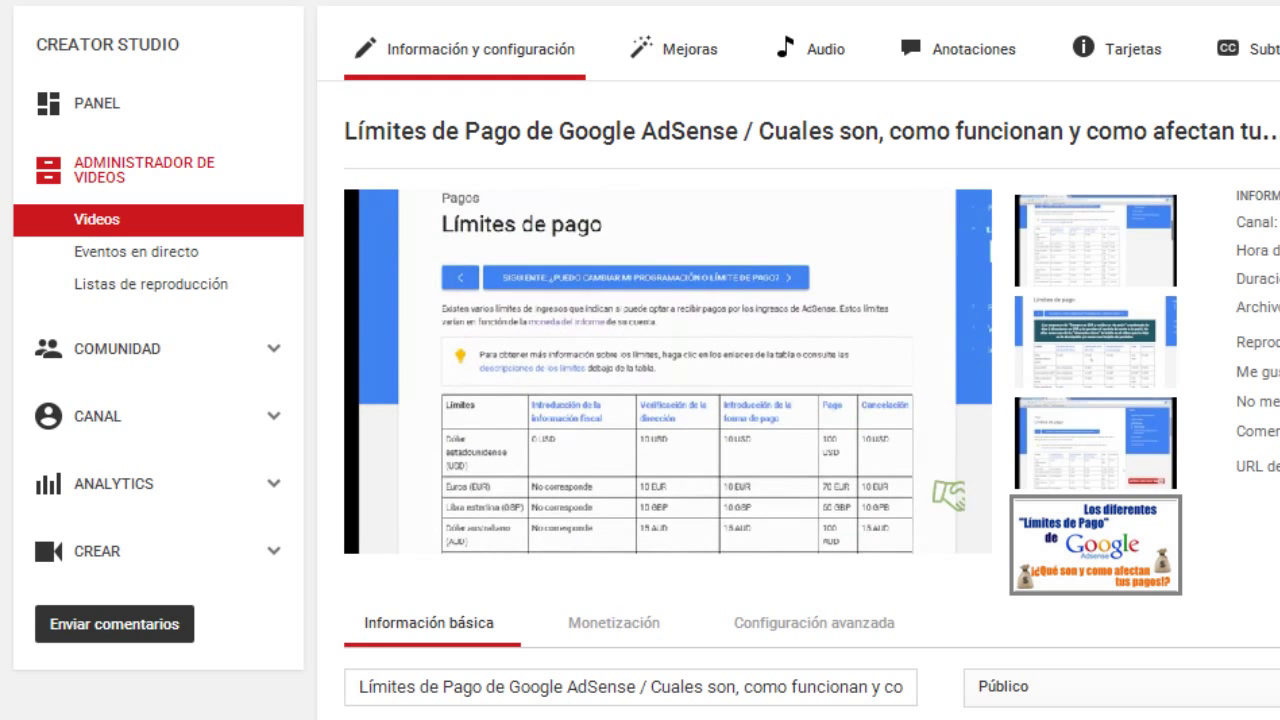
left_click(701, 433)
mouse_move(937, 440)
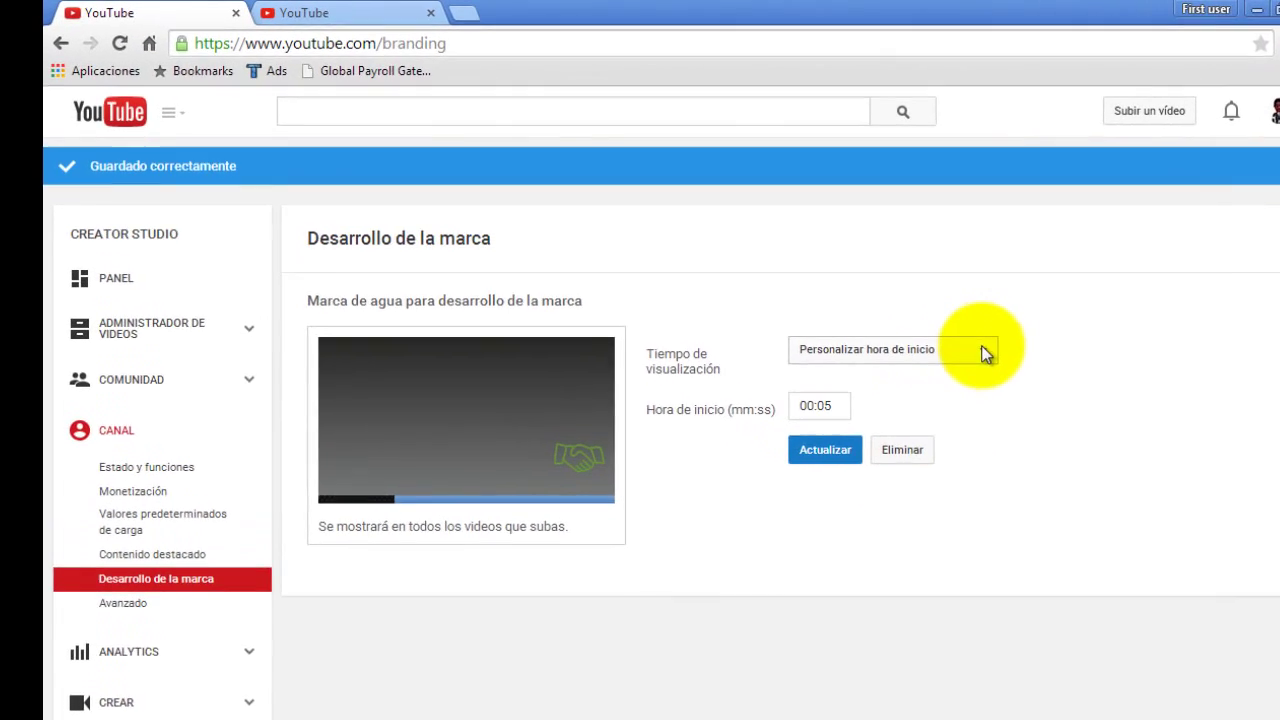
- Set the watermark's display time to Fin del vídeo and update the branding settings
left_click(910, 323)
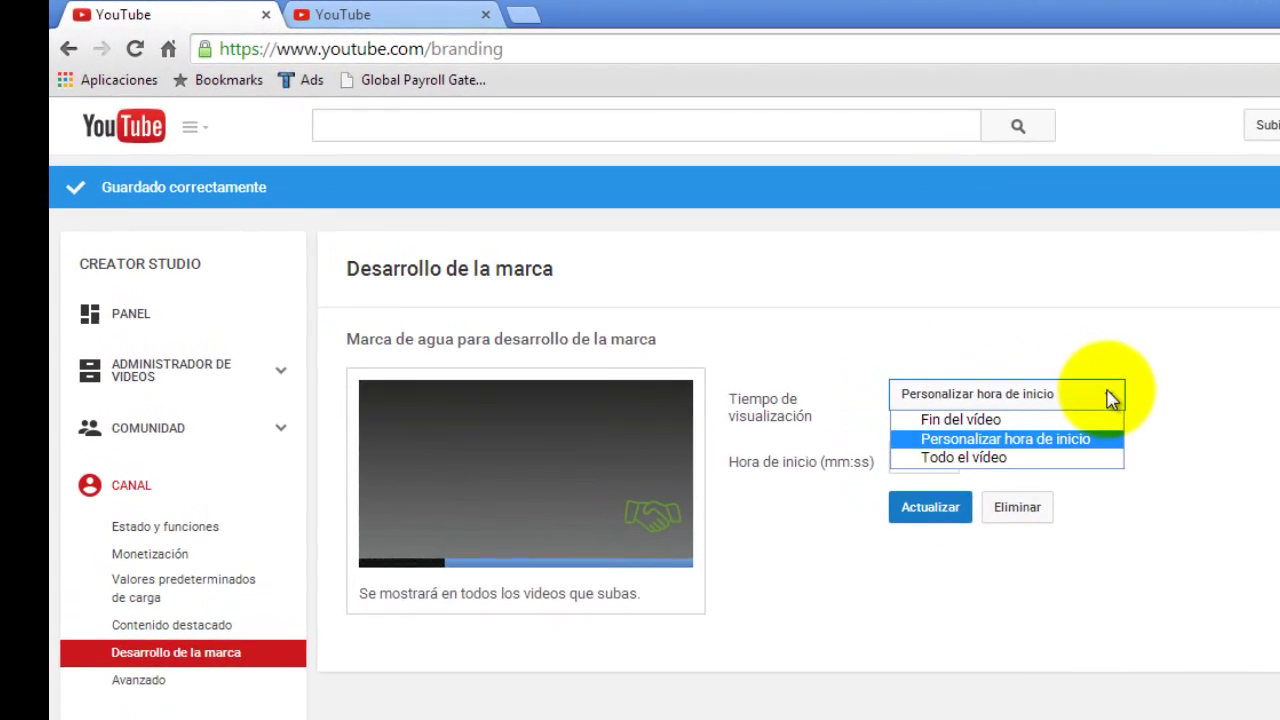
left_click(1134, 442)
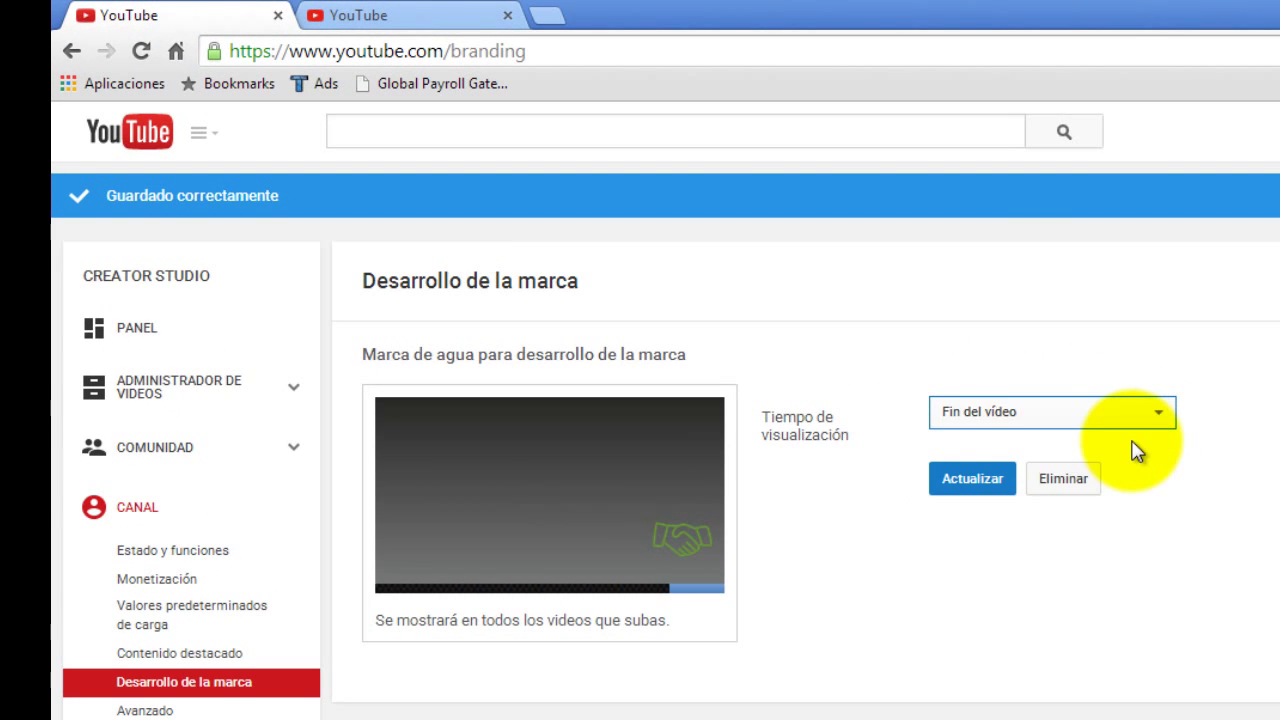
left_click(974, 480)
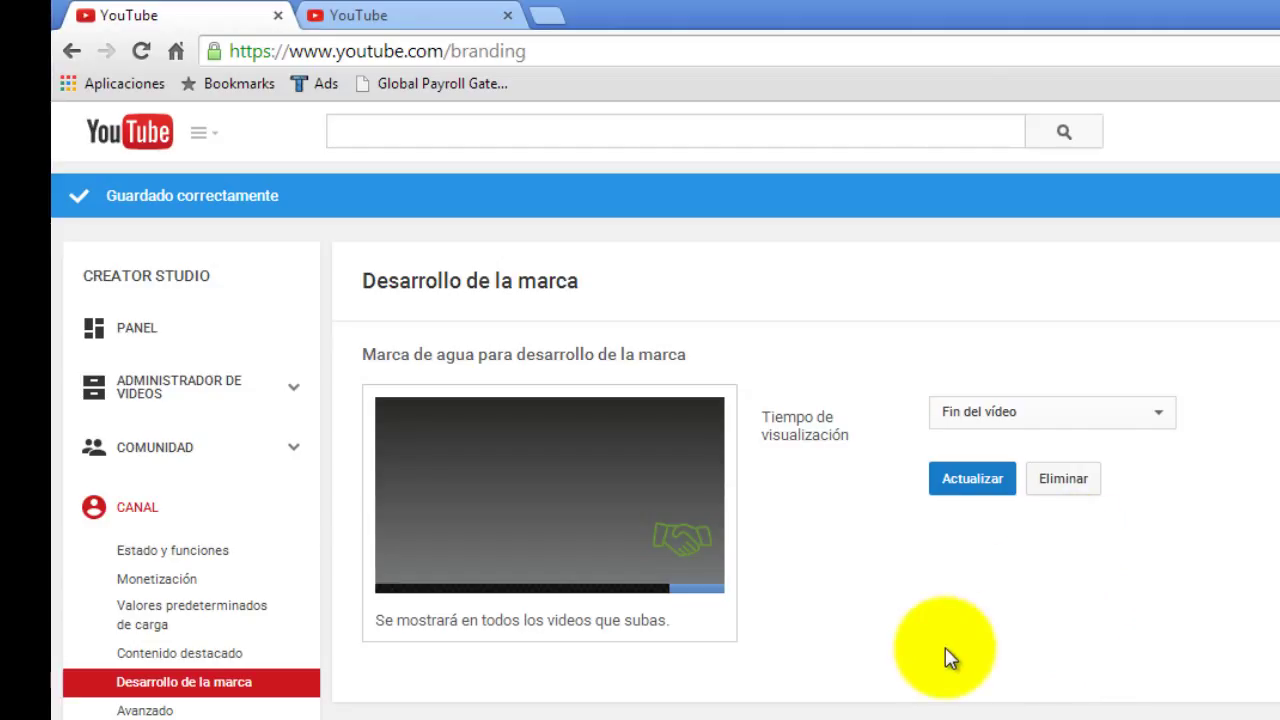
- Replace the channel's handshake watermark with the image suscribete1.png and save it
left_click(1068, 482)
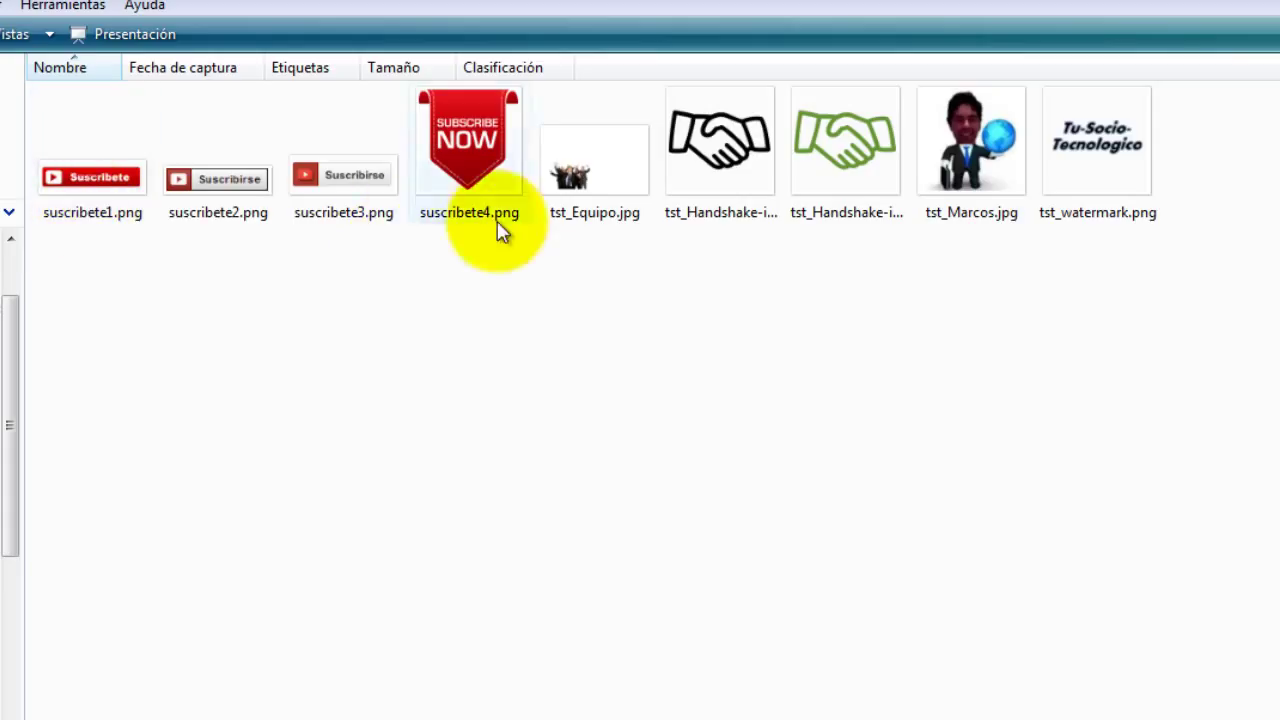
mouse_move(110, 230)
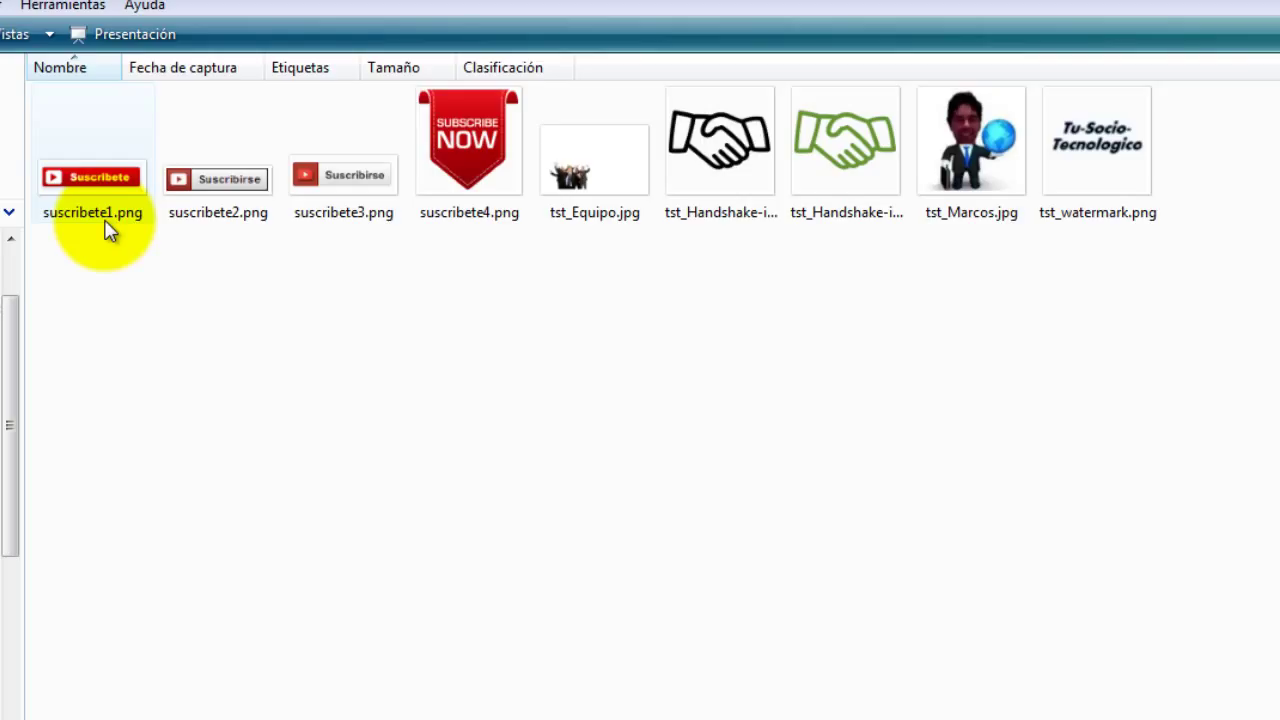
left_click(1114, 195)
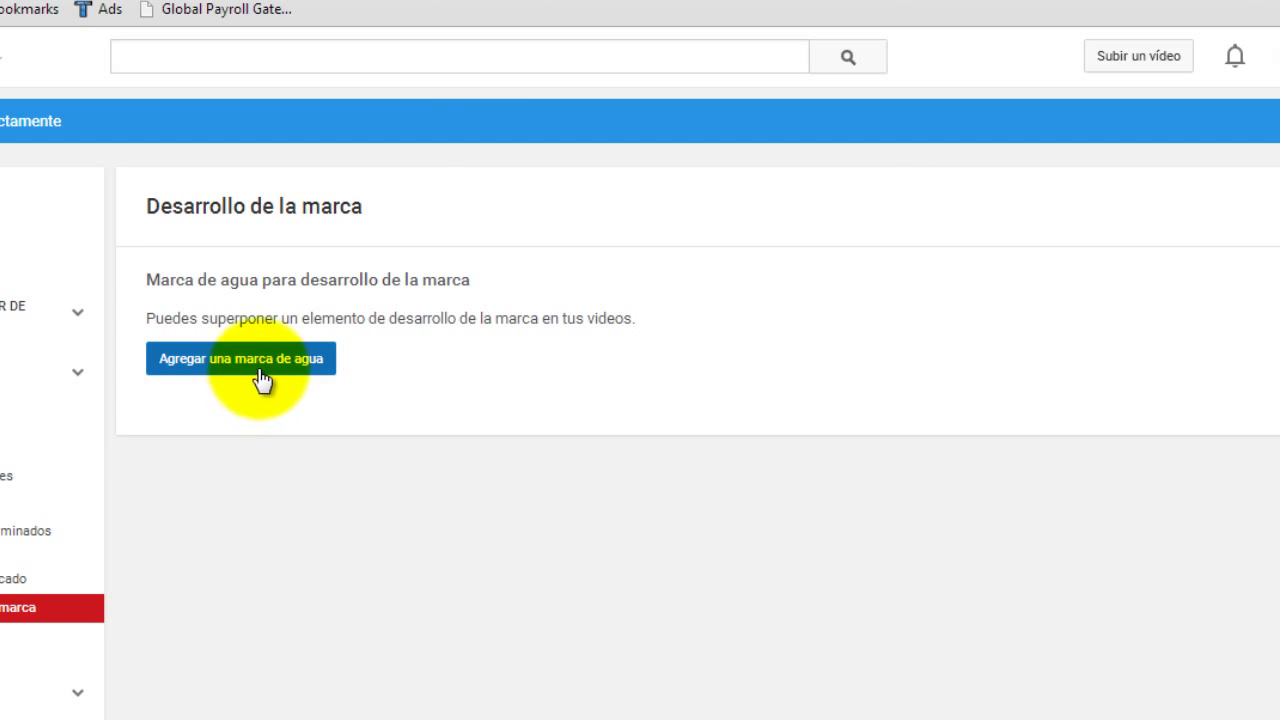
left_click(262, 375)
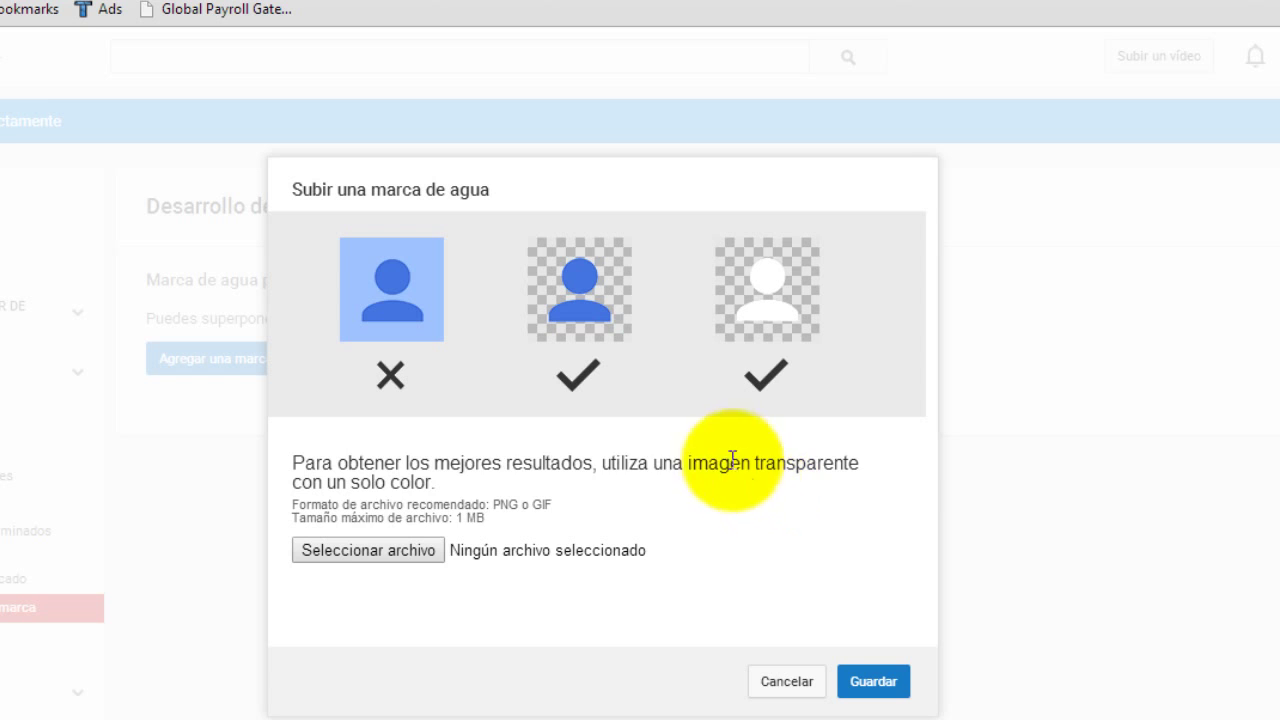
left_click(388, 552)
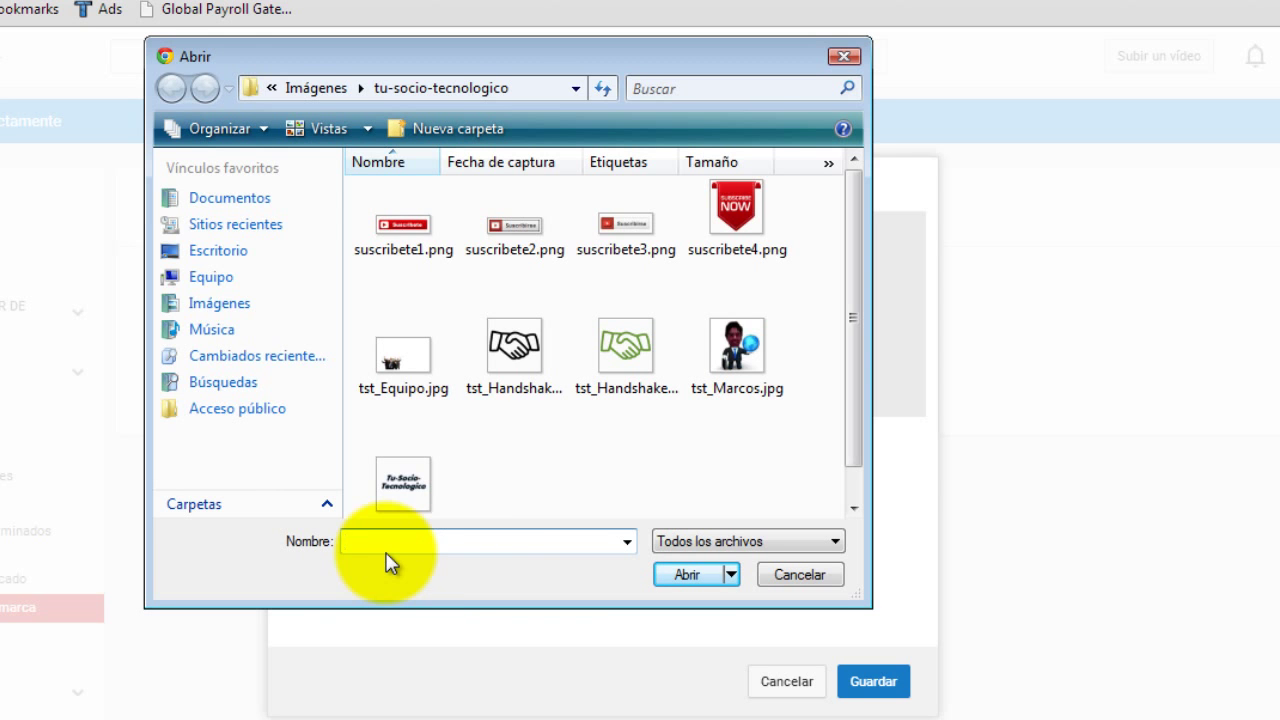
left_click(437, 246)
left_click(666, 577)
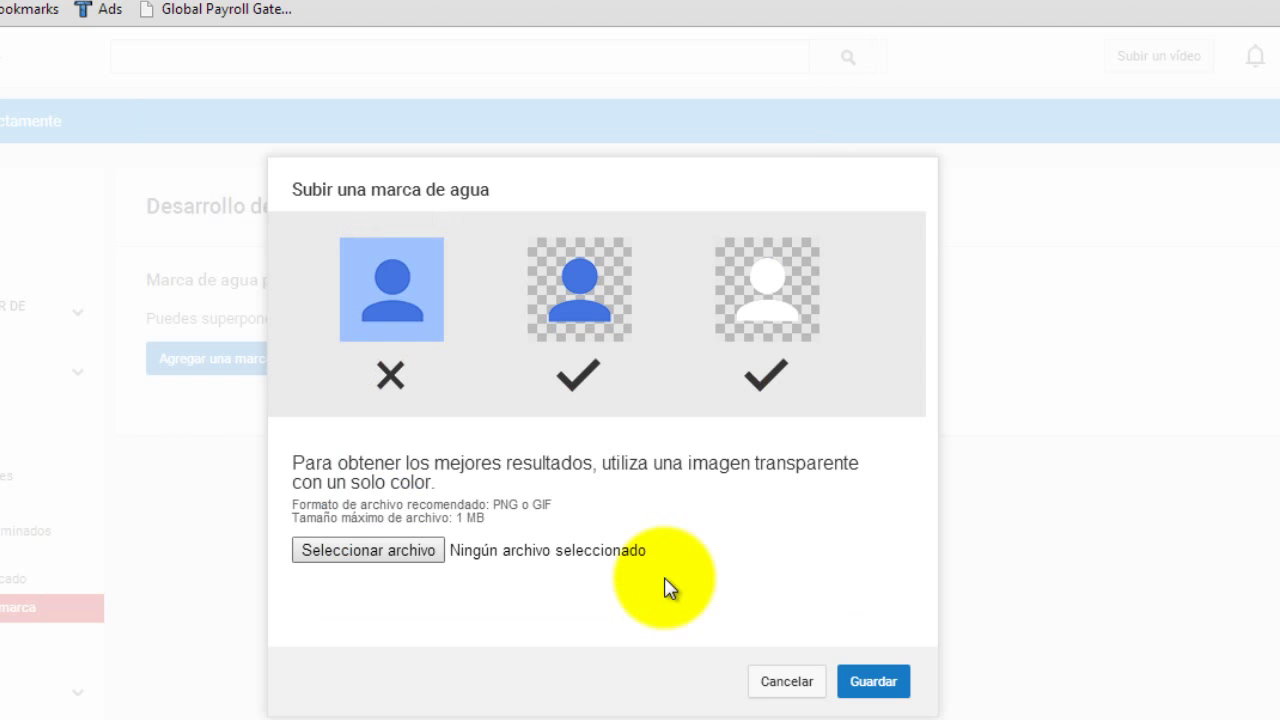
left_click(870, 684)
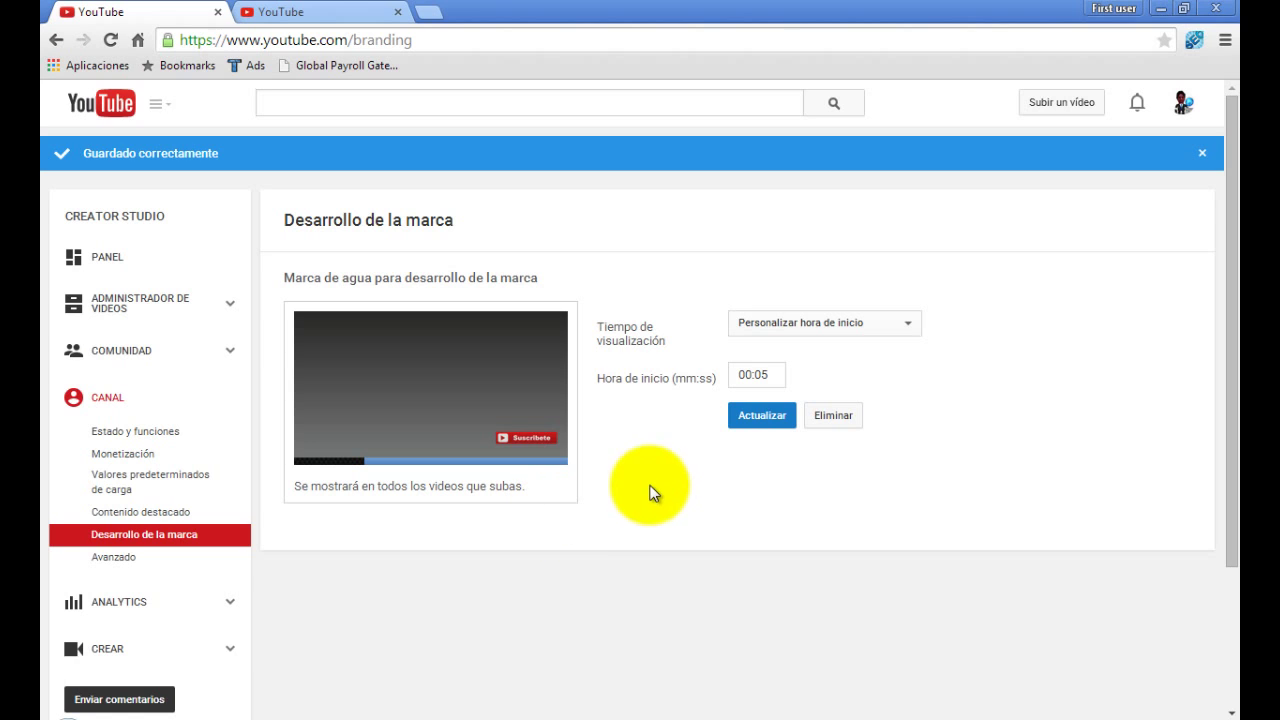
- Reopen the "Límites de Pago de Google AdSense" video from the video manager and play it to check the Suscríbete watermark
left_click(334, 11)
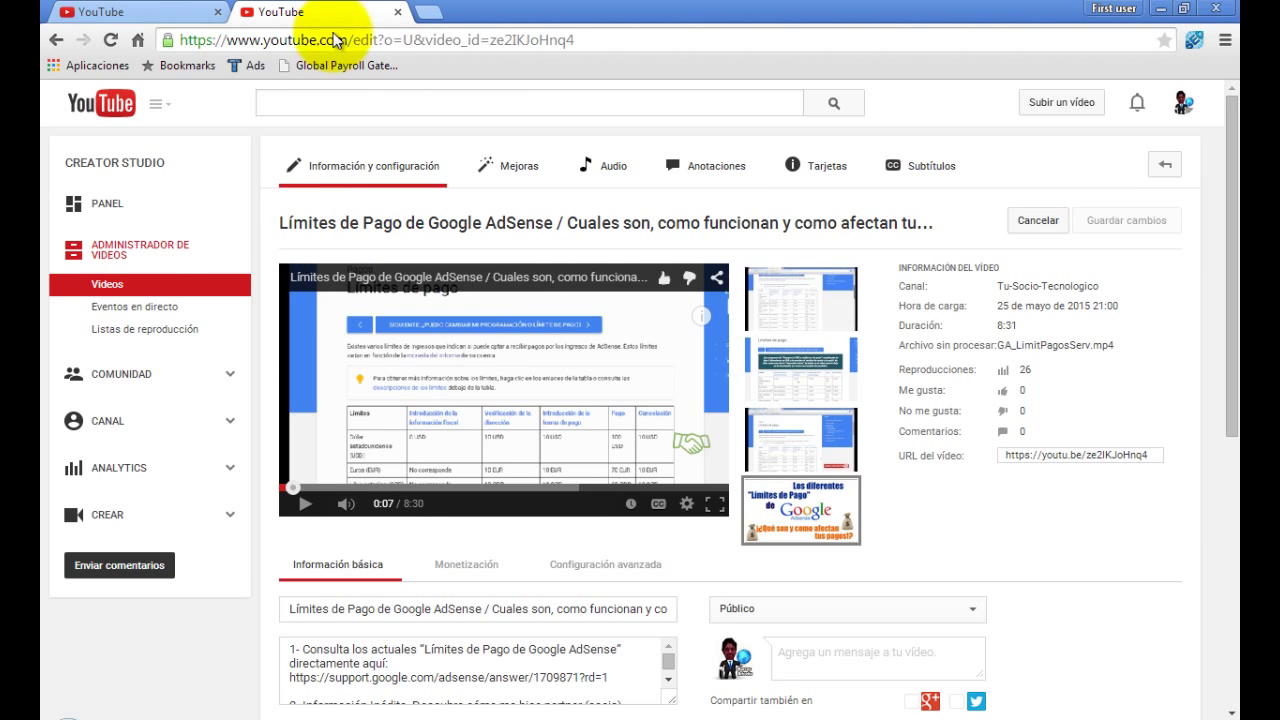
left_click(171, 245)
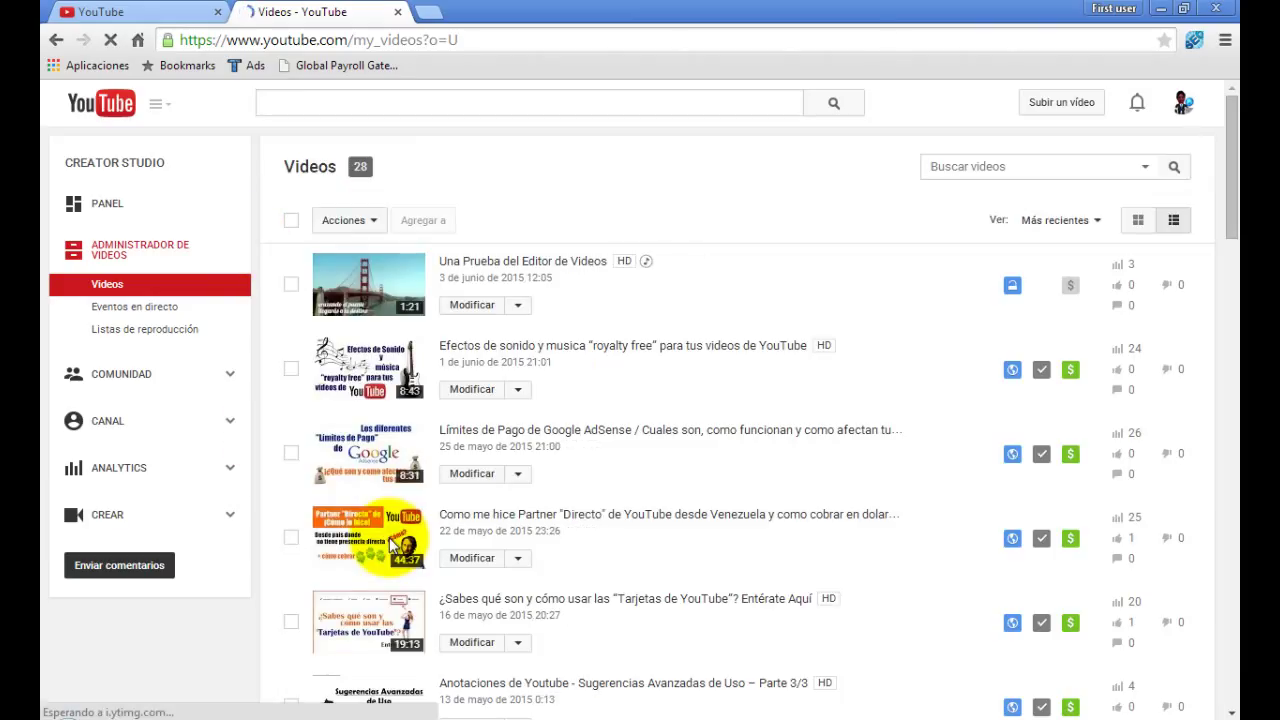
left_click(483, 478)
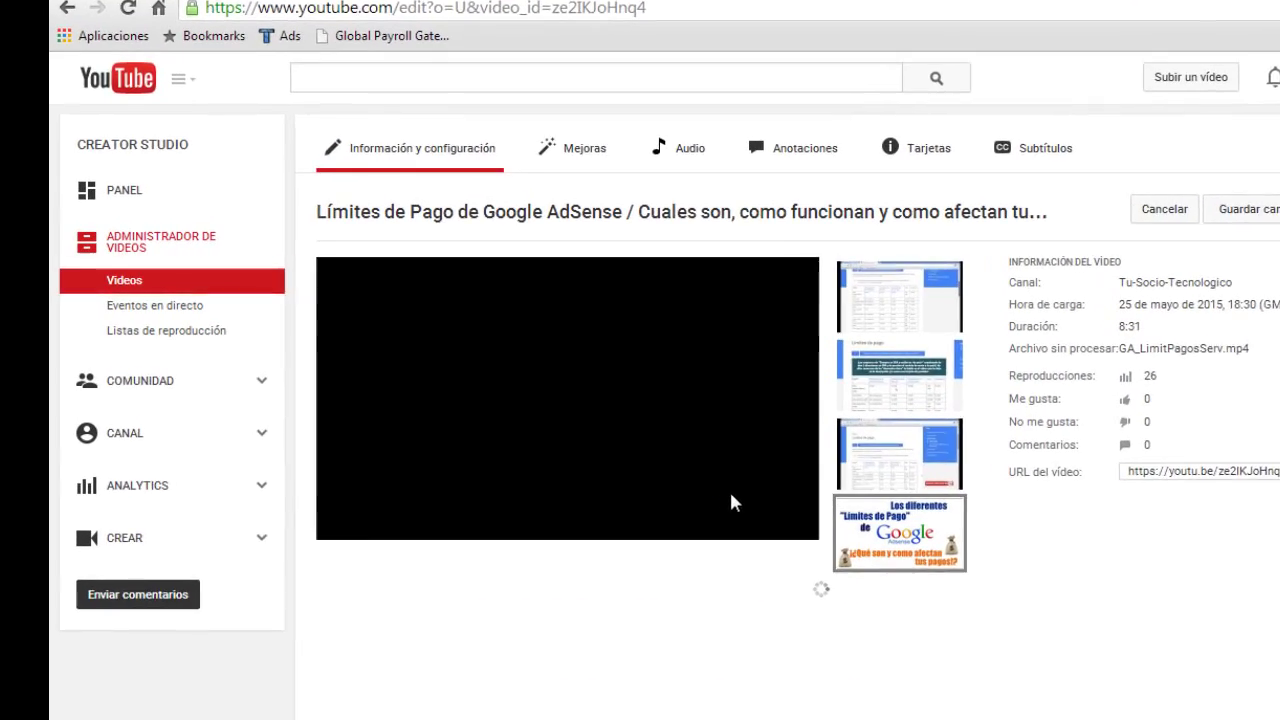
left_click(568, 396)
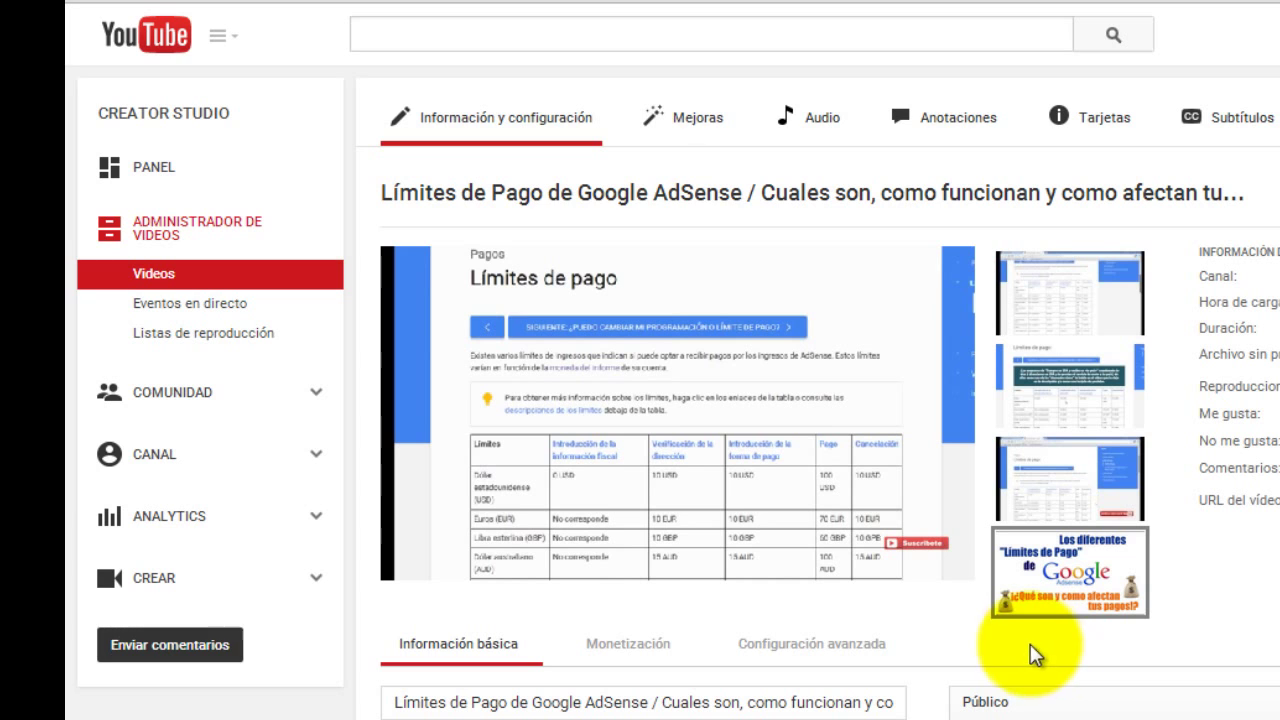
left_click(416, 564)
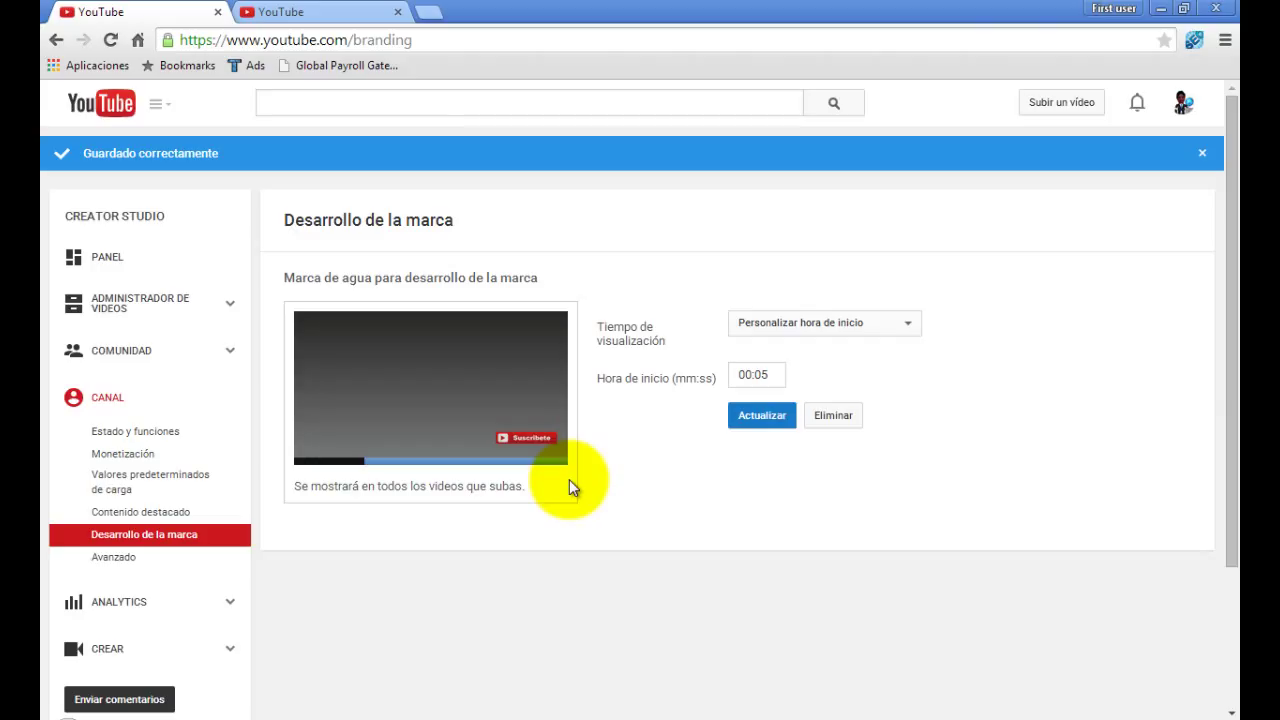
- Open the pixlr.com website in a new browser tab
left_click(428, 12)
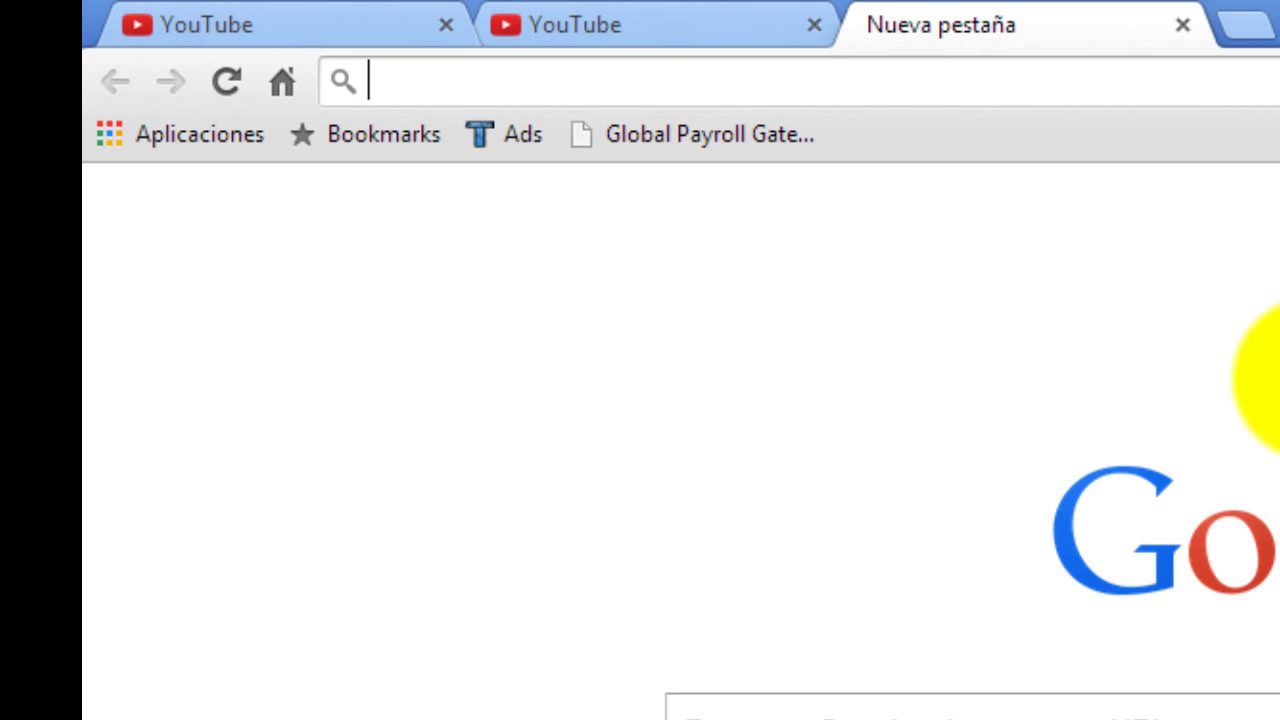
type("pixlr.com")
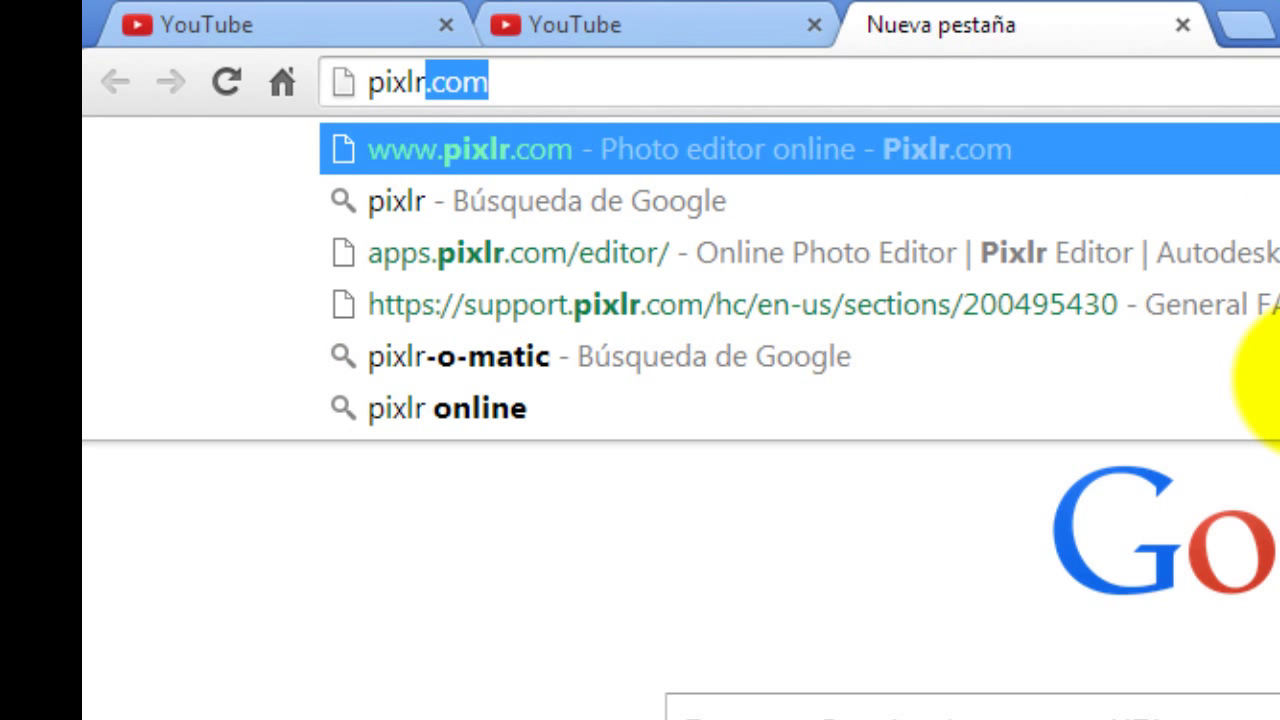
key("Return")
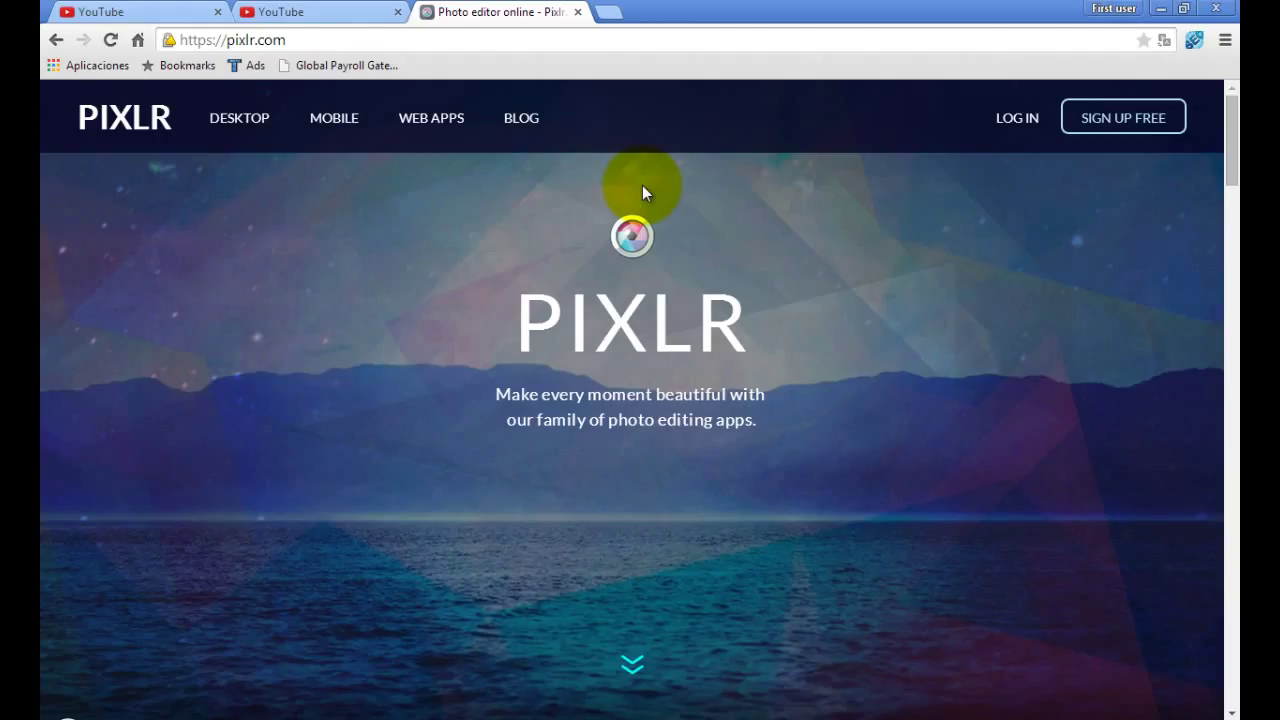
- Look through the Pixlr home page to review its Editor, Express, Mobile and Desktop versions
scroll(718, 340, "down", 1)
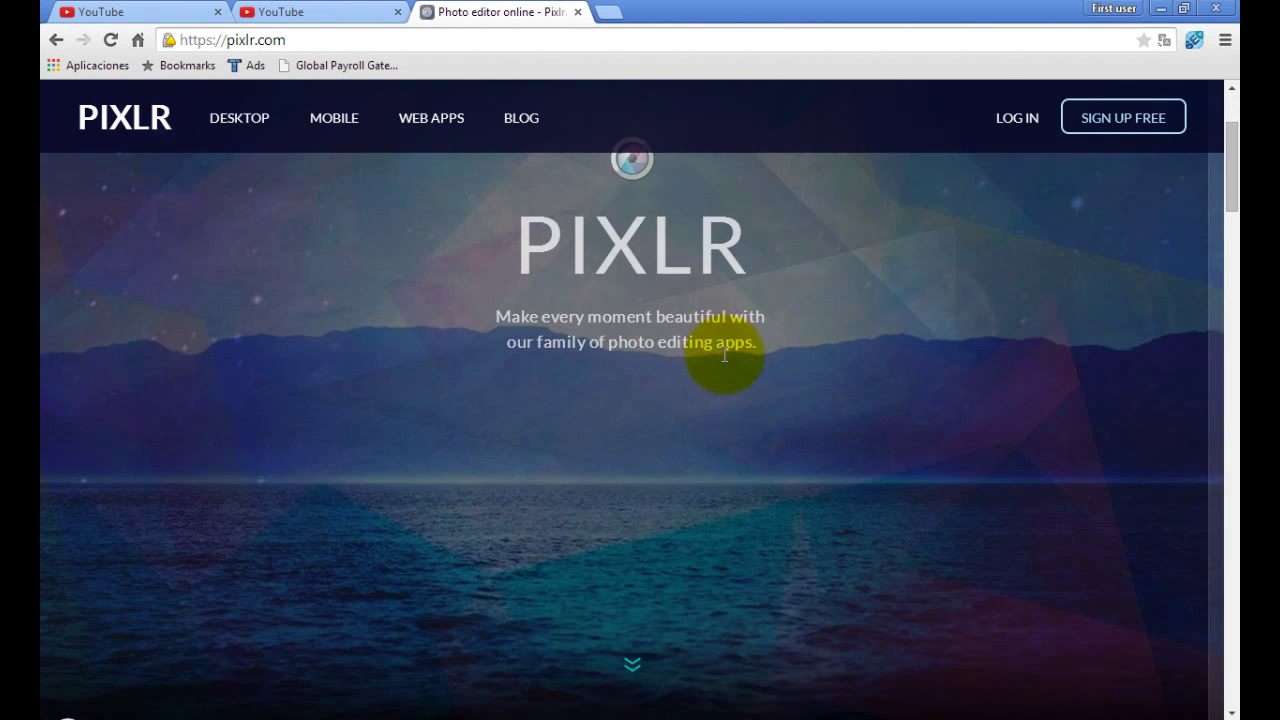
scroll(725, 357, "down", 3)
scroll(726, 358, "down", 2)
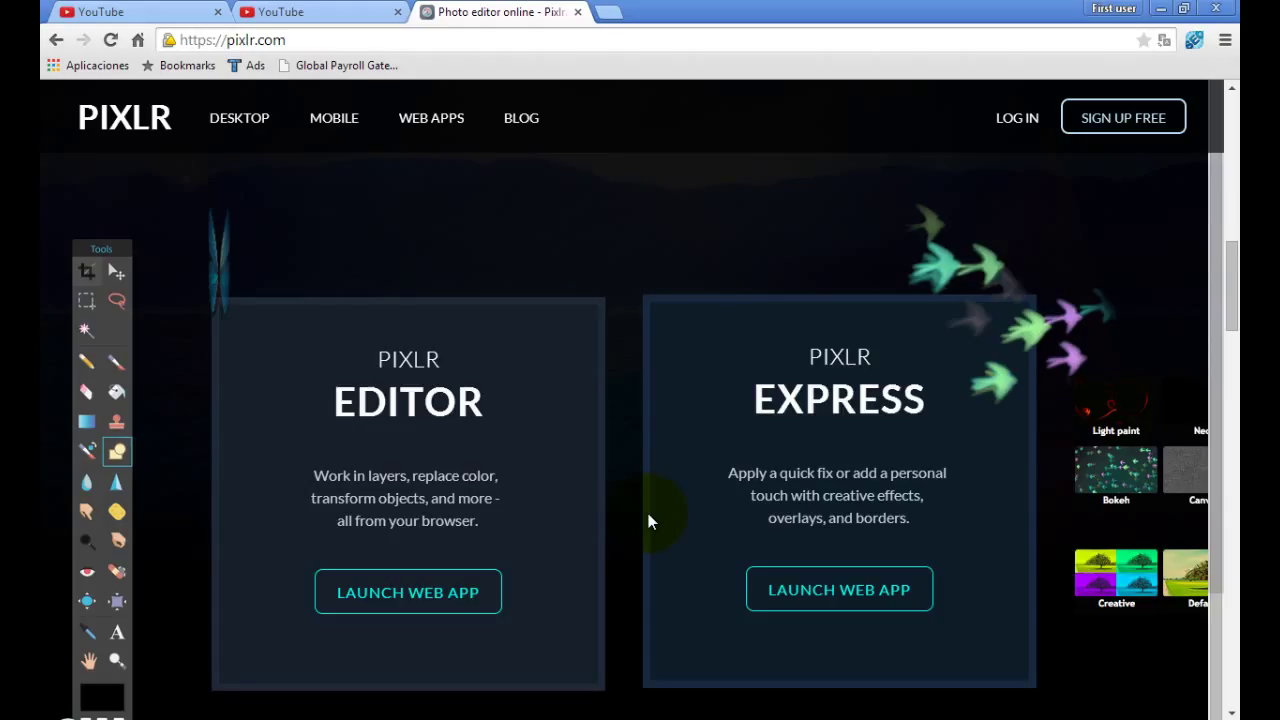
scroll(643, 517, "down", 1)
scroll(642, 517, "down", 5)
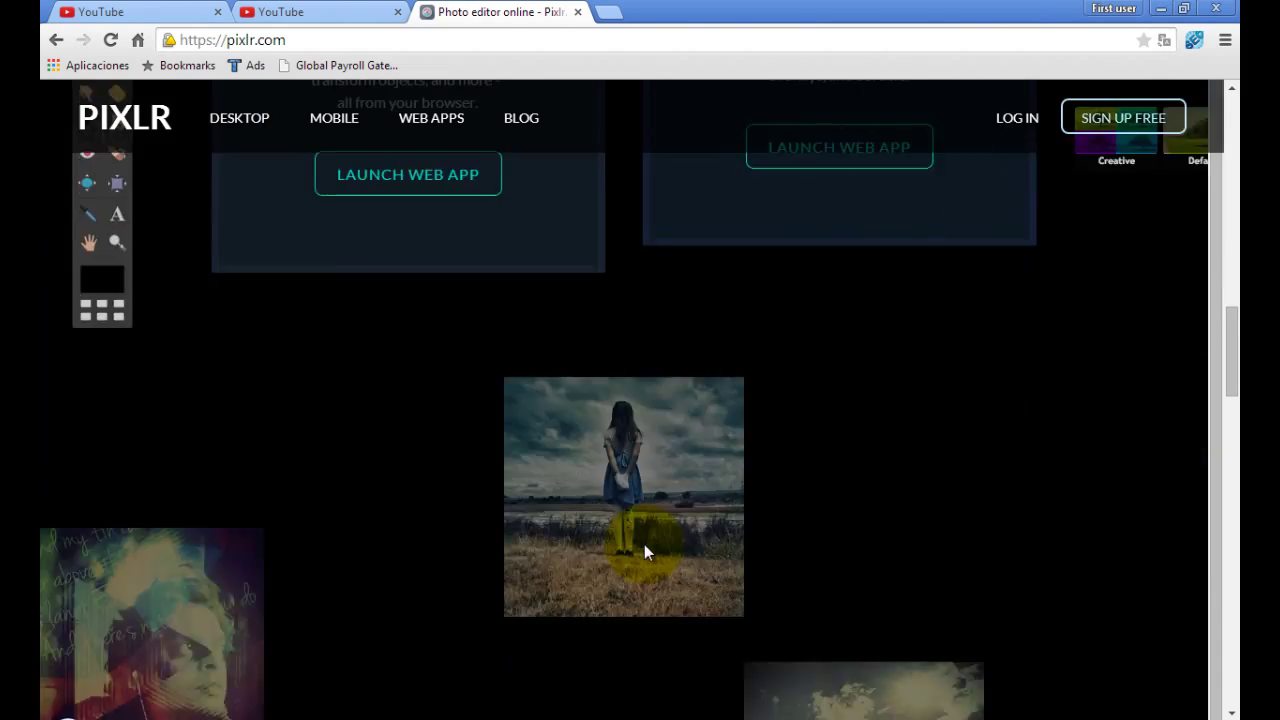
scroll(645, 552, "down", 8)
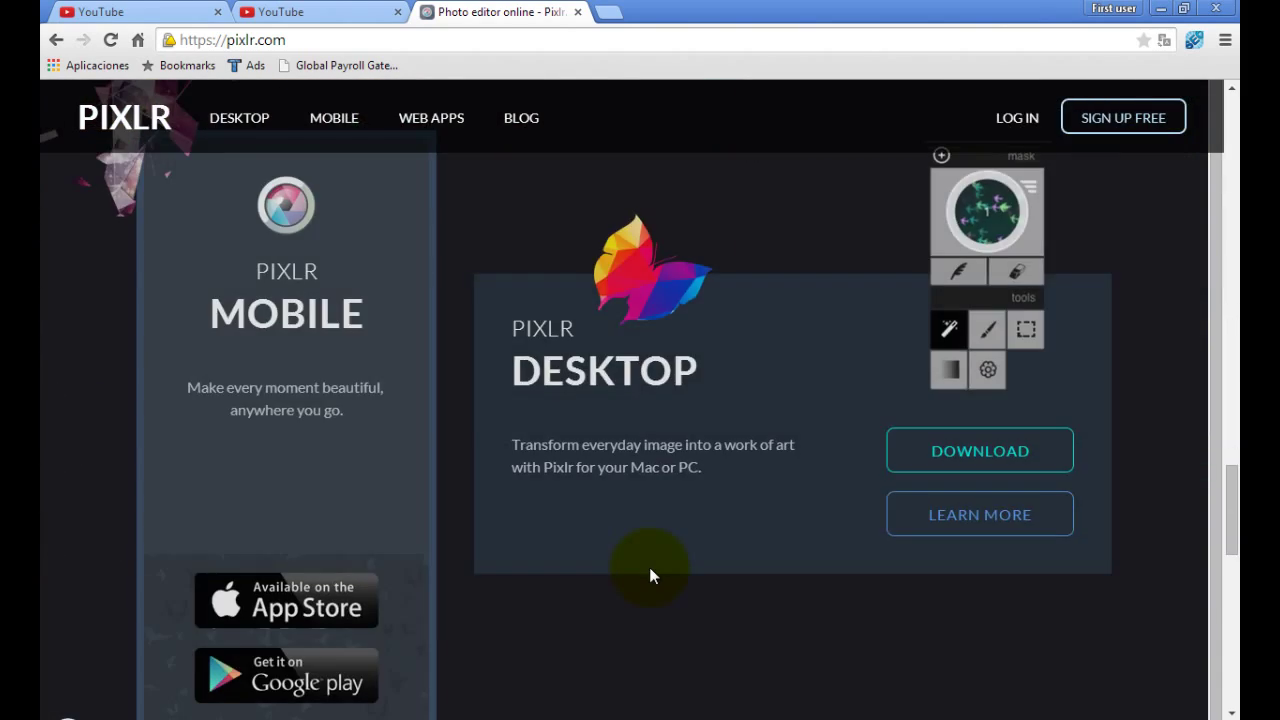
scroll(650, 570, "down", 5)
scroll(655, 580, "up", 8)
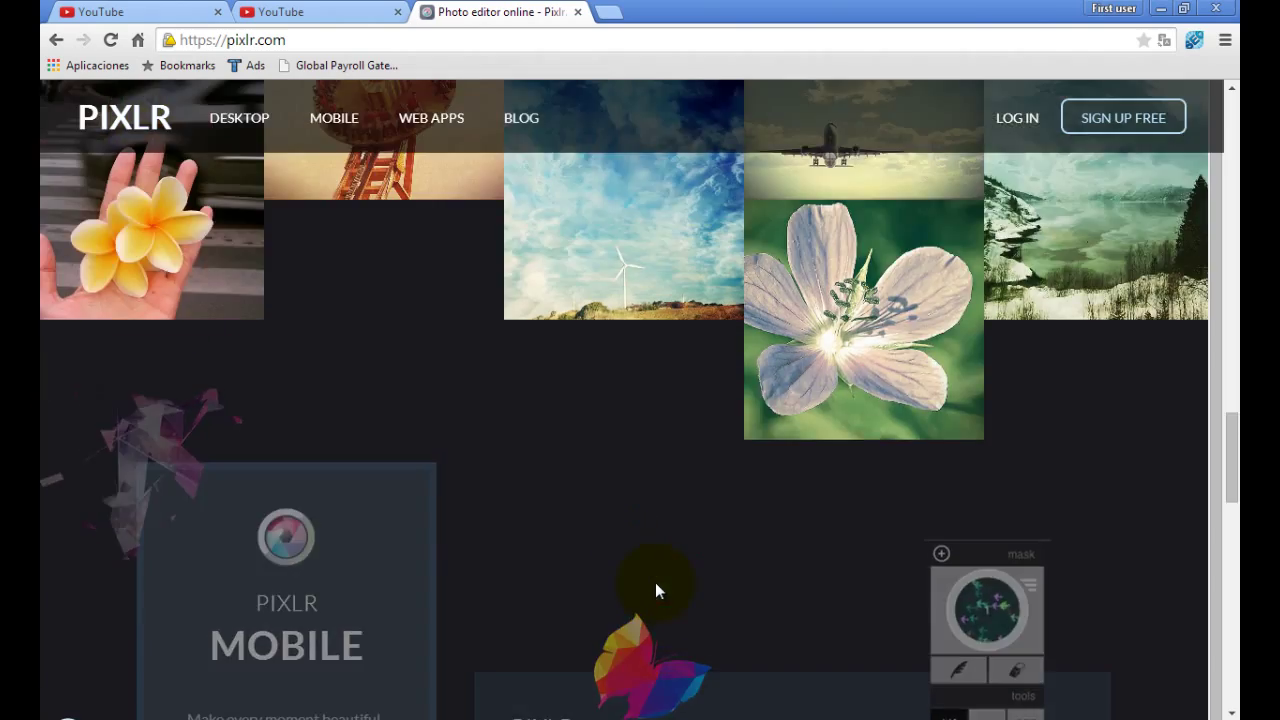
scroll(655, 590, "up", 10)
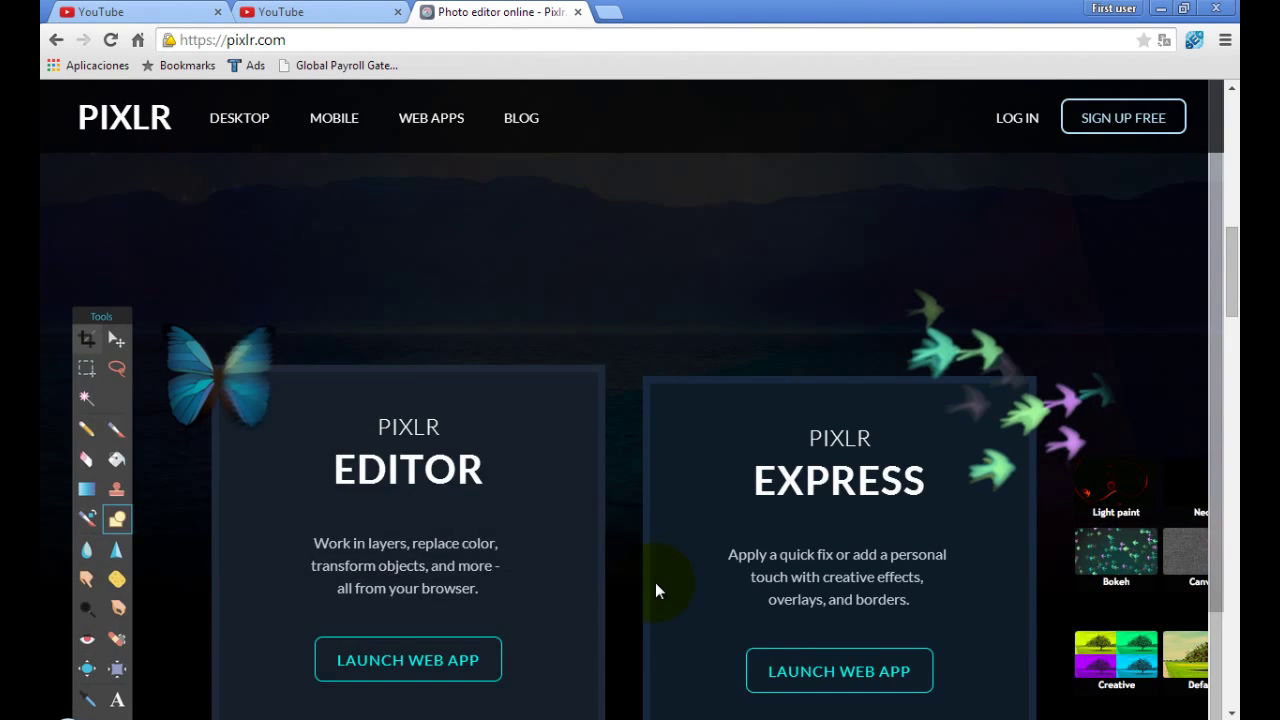
scroll(655, 590, "down", 2)
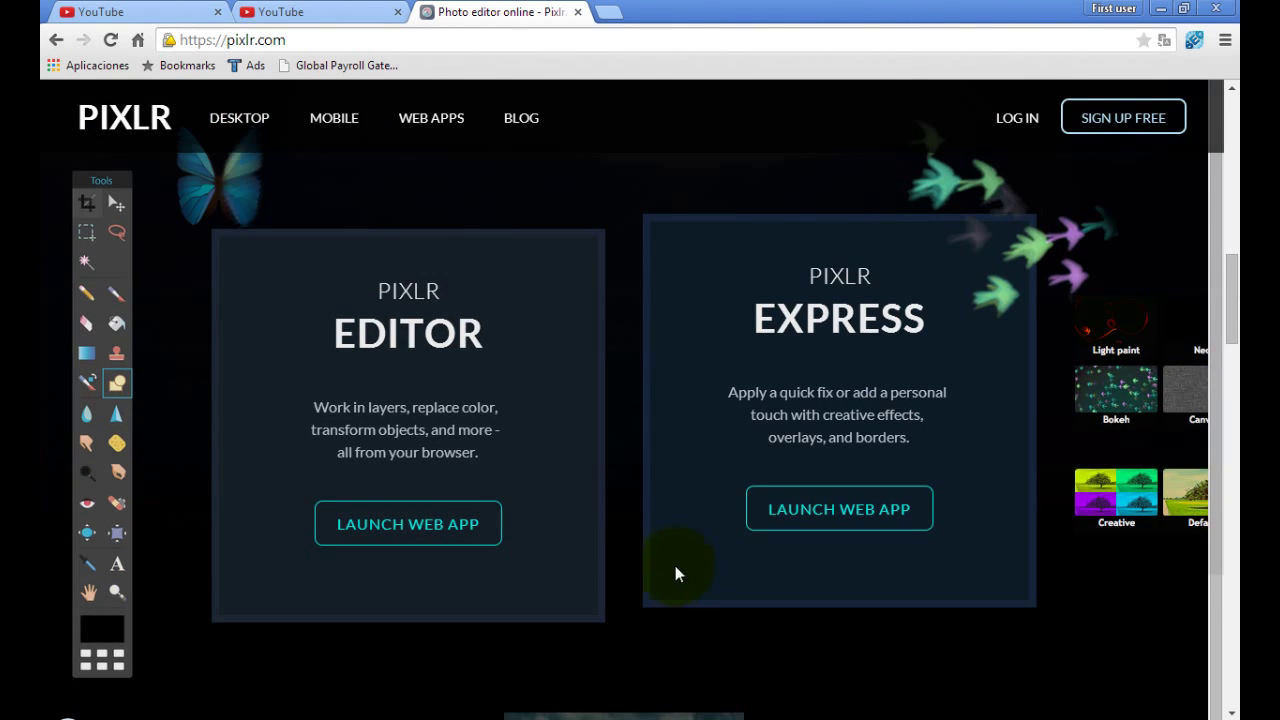
scroll(660, 590, "down", 8)
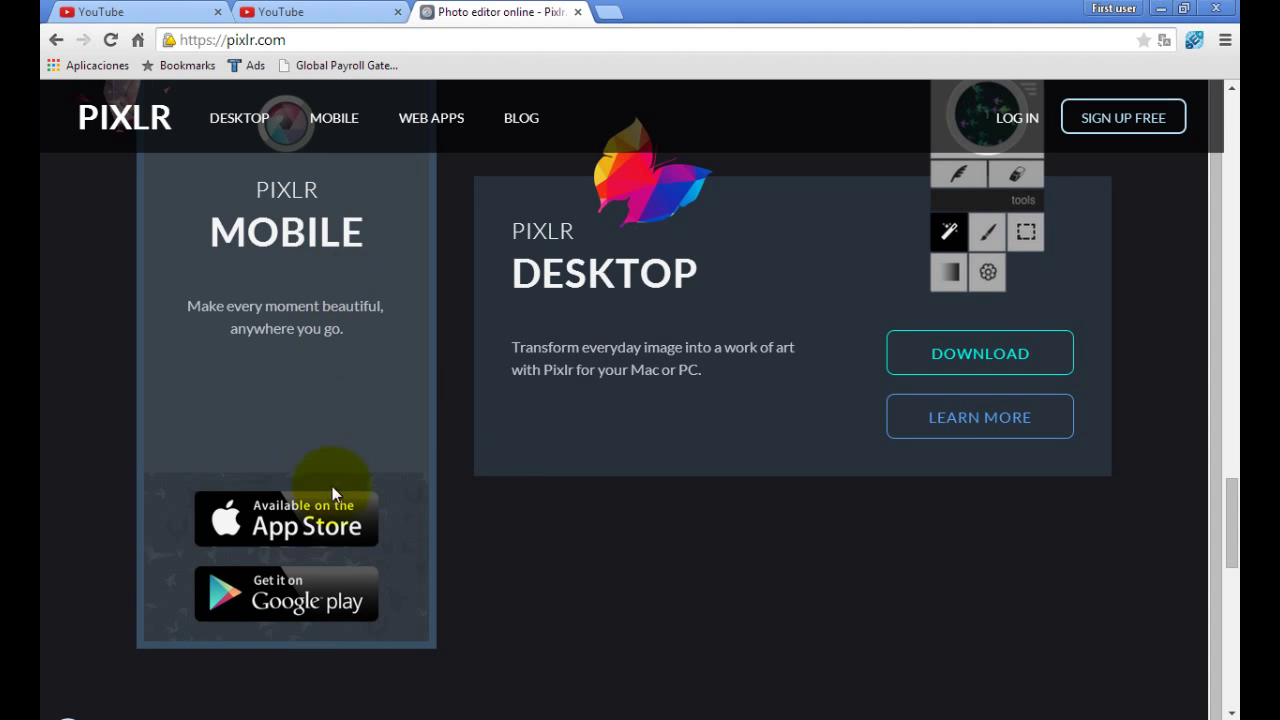
- Launch the Pixlr Editor web app from the home page
scroll(627, 441, "up", 10)
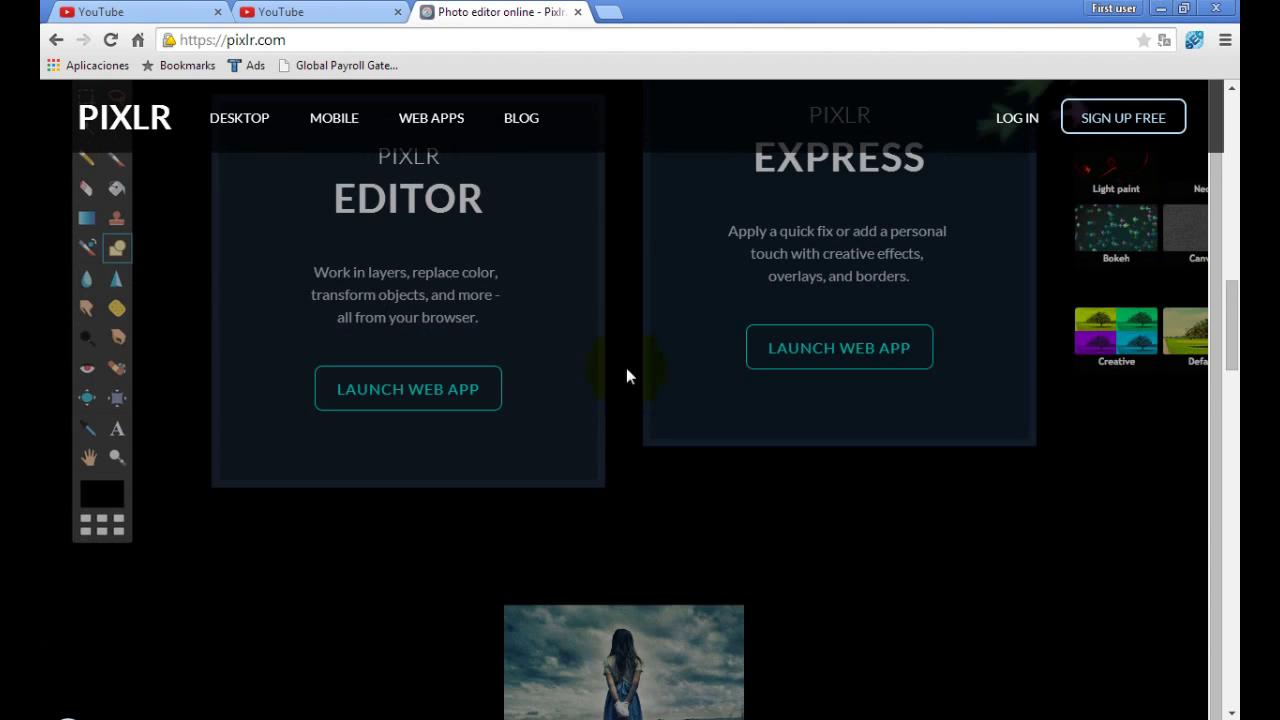
scroll(493, 452, "up", 2)
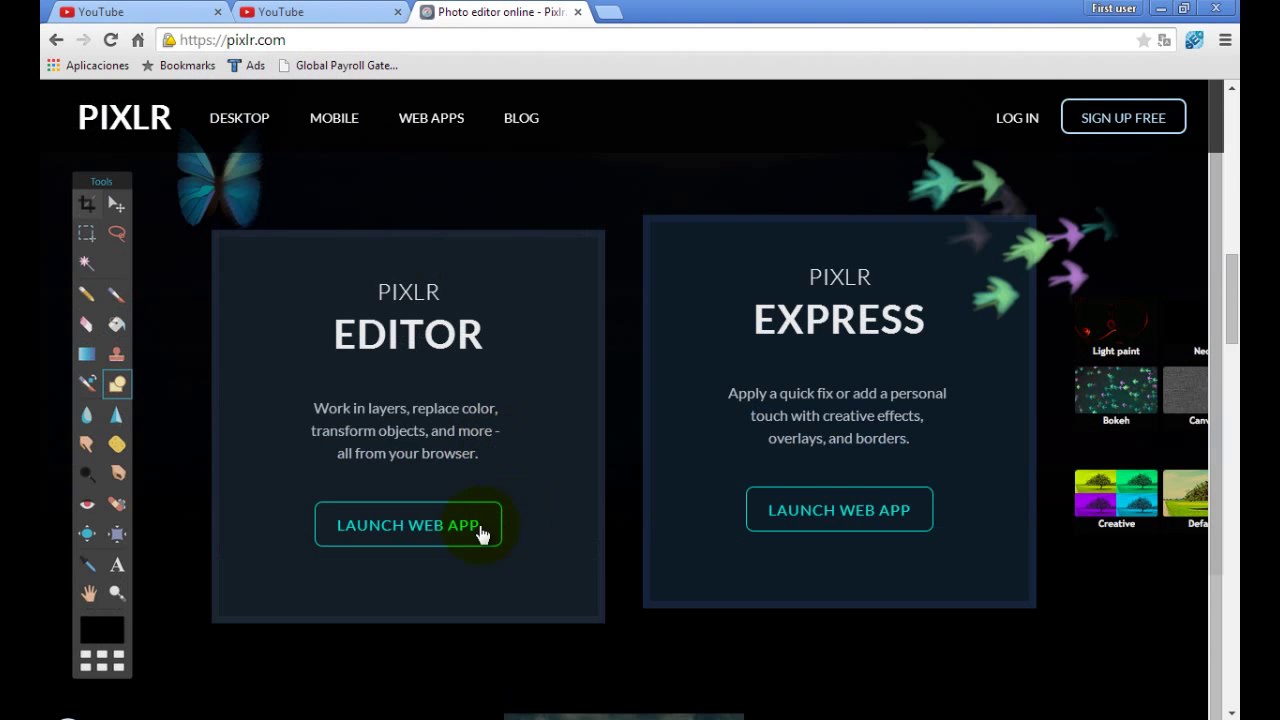
left_click(426, 535)
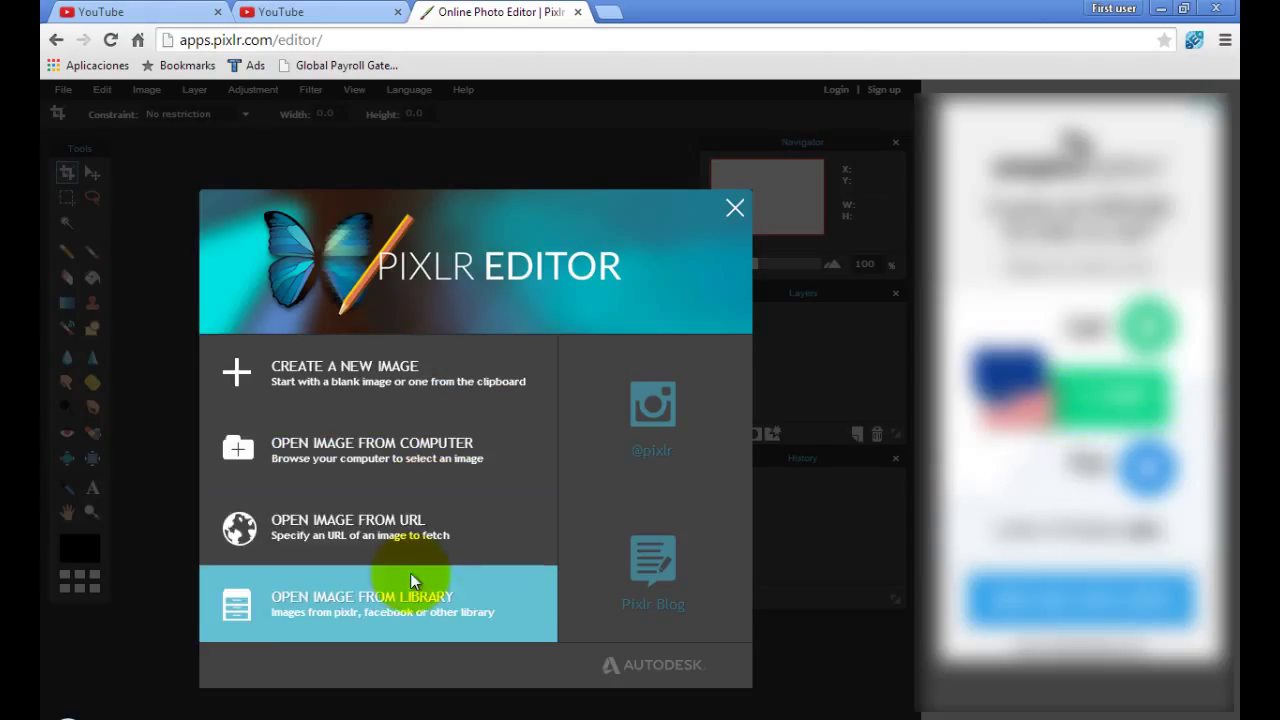
- Create a new blank image 200 px wide and 200 px high with a transparent background
left_click(397, 372)
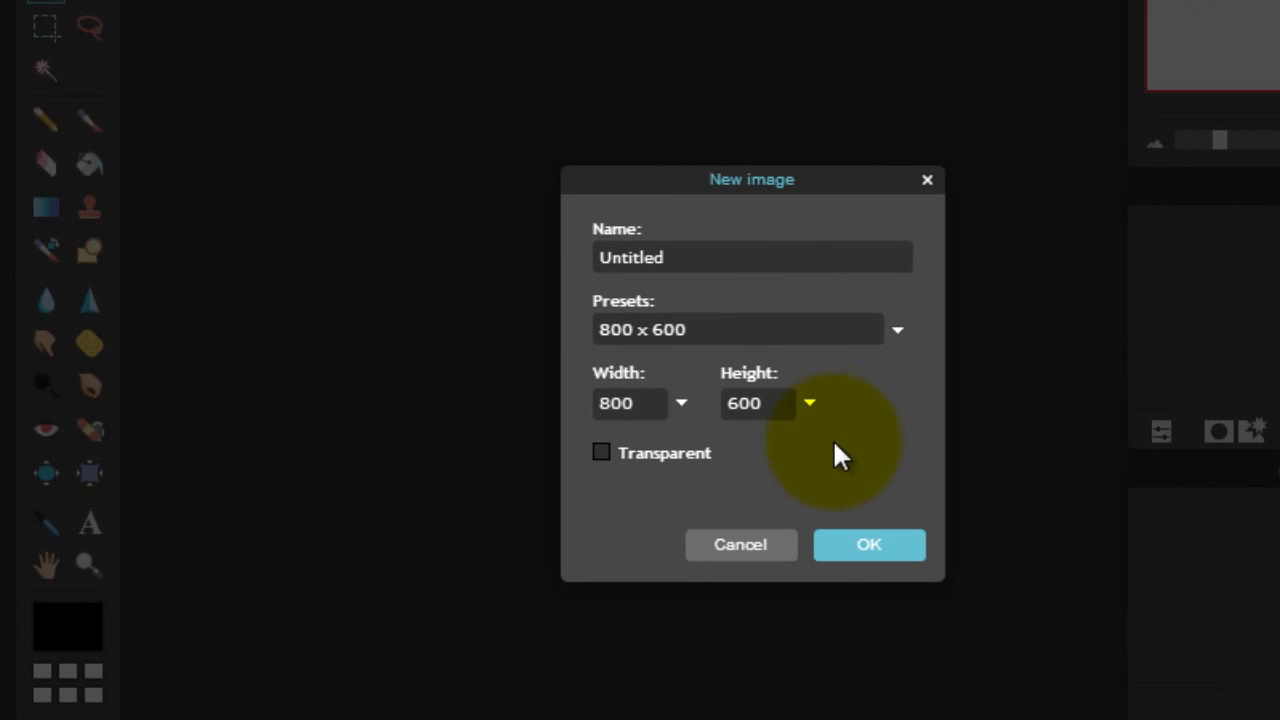
left_click(655, 402)
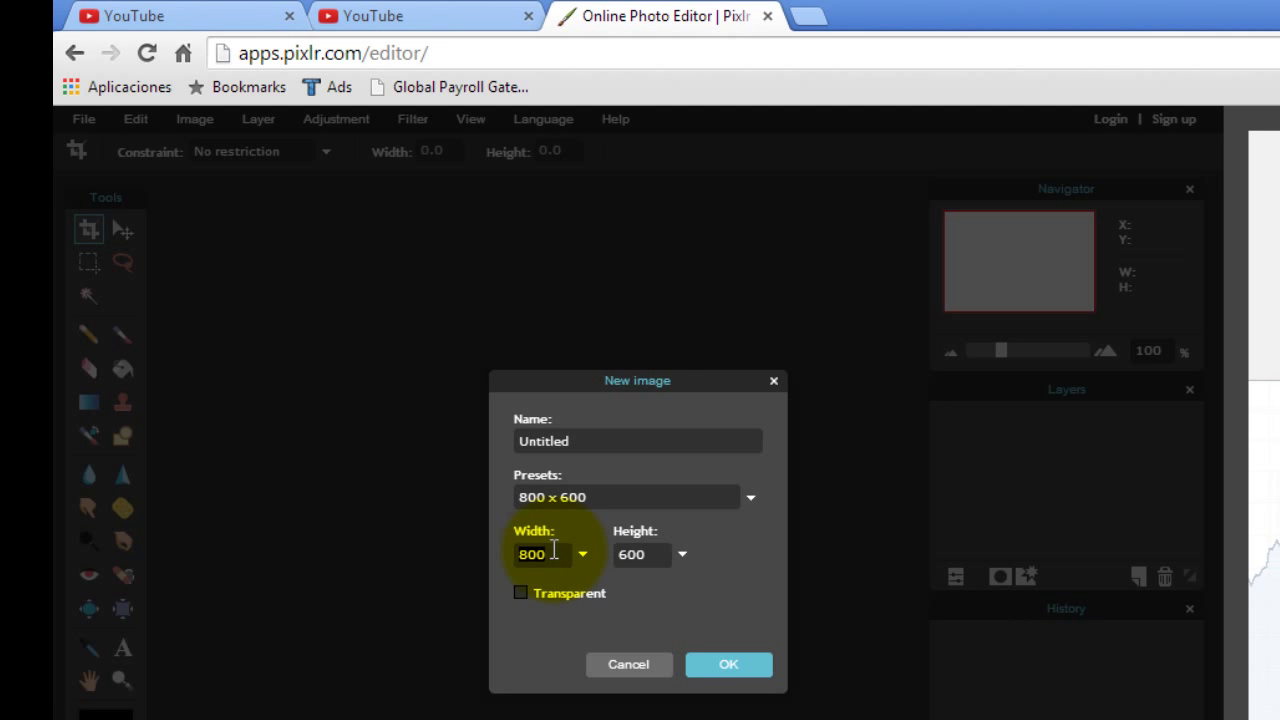
key("BackSpace")
key("BackSpace")
key("BackSpace")
type("2")
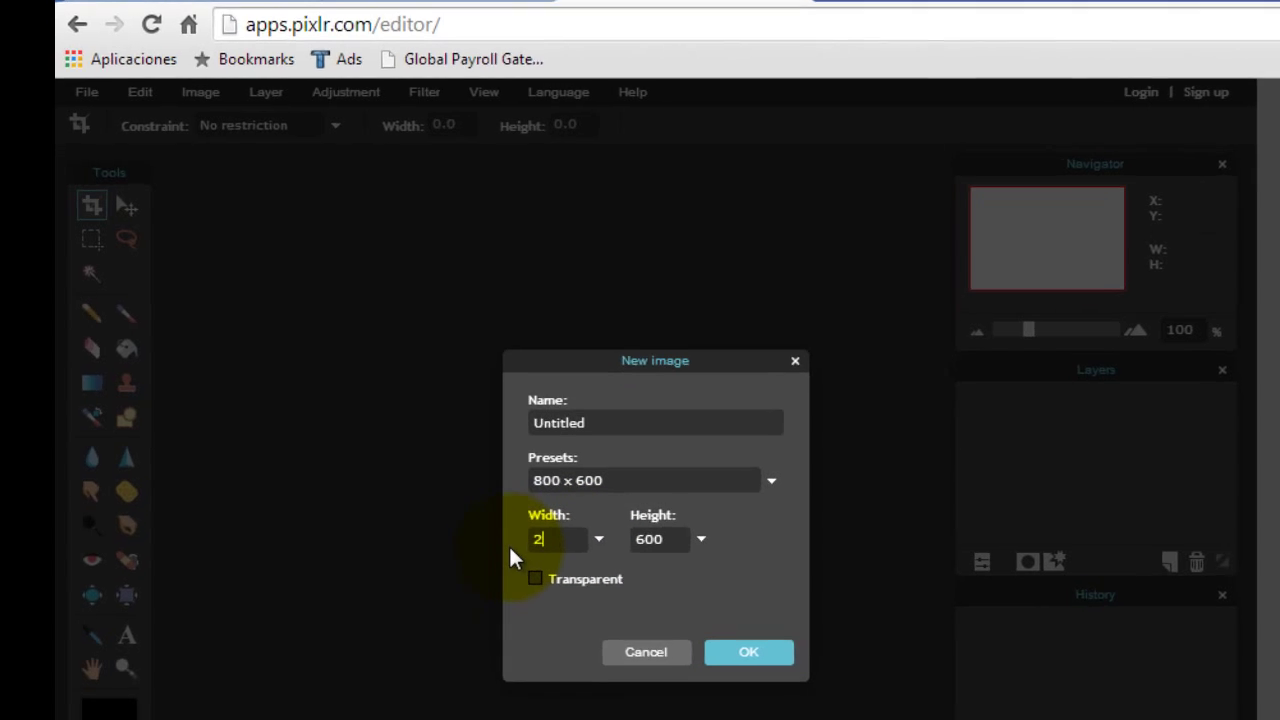
type("00")
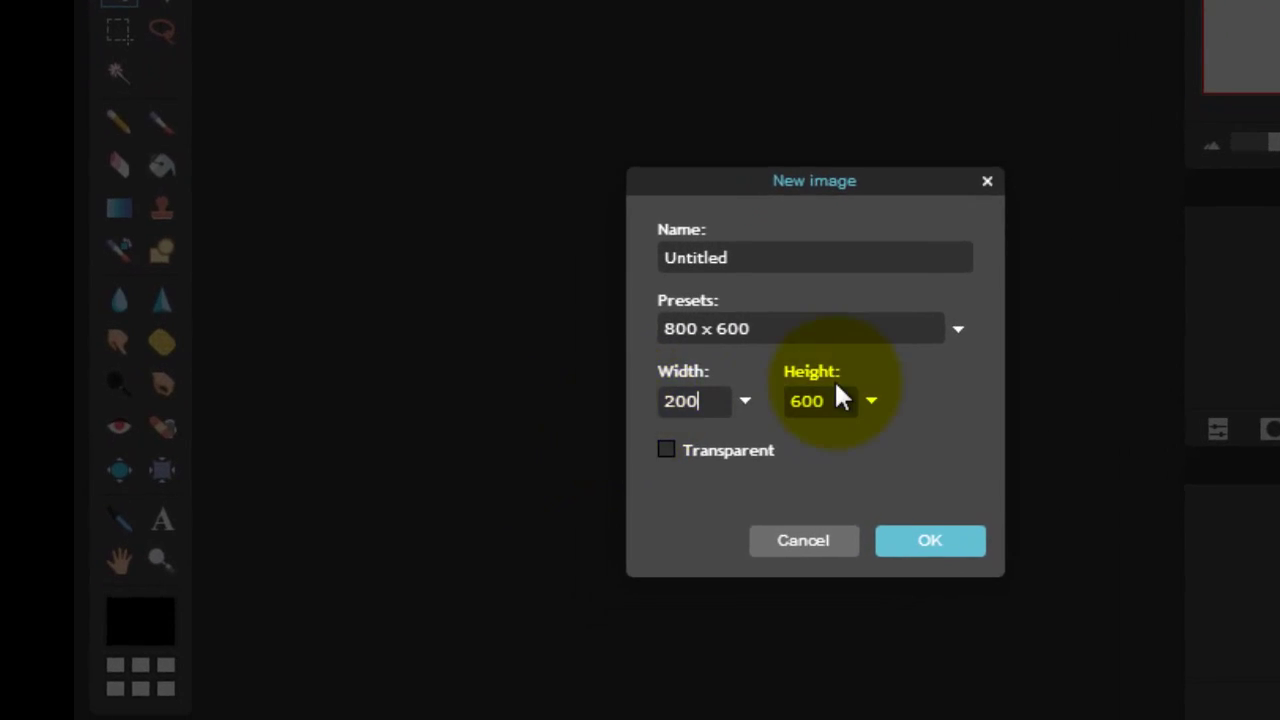
type("200")
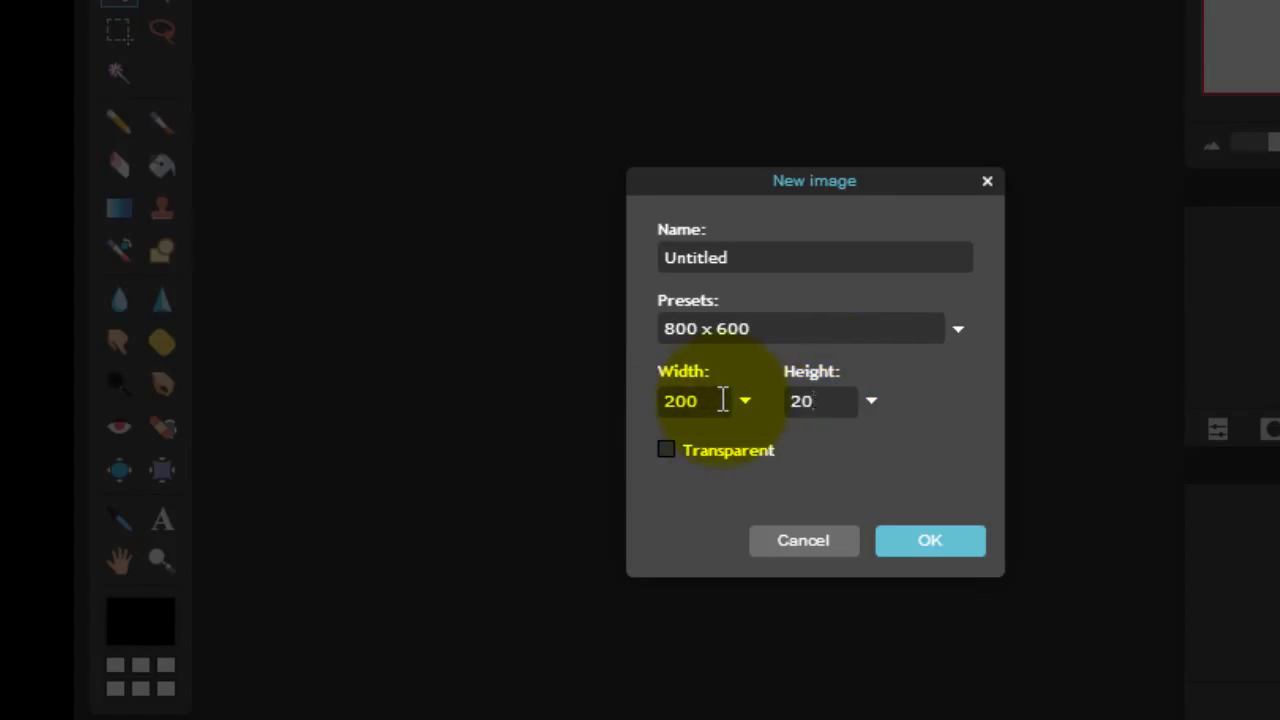
left_click(703, 456)
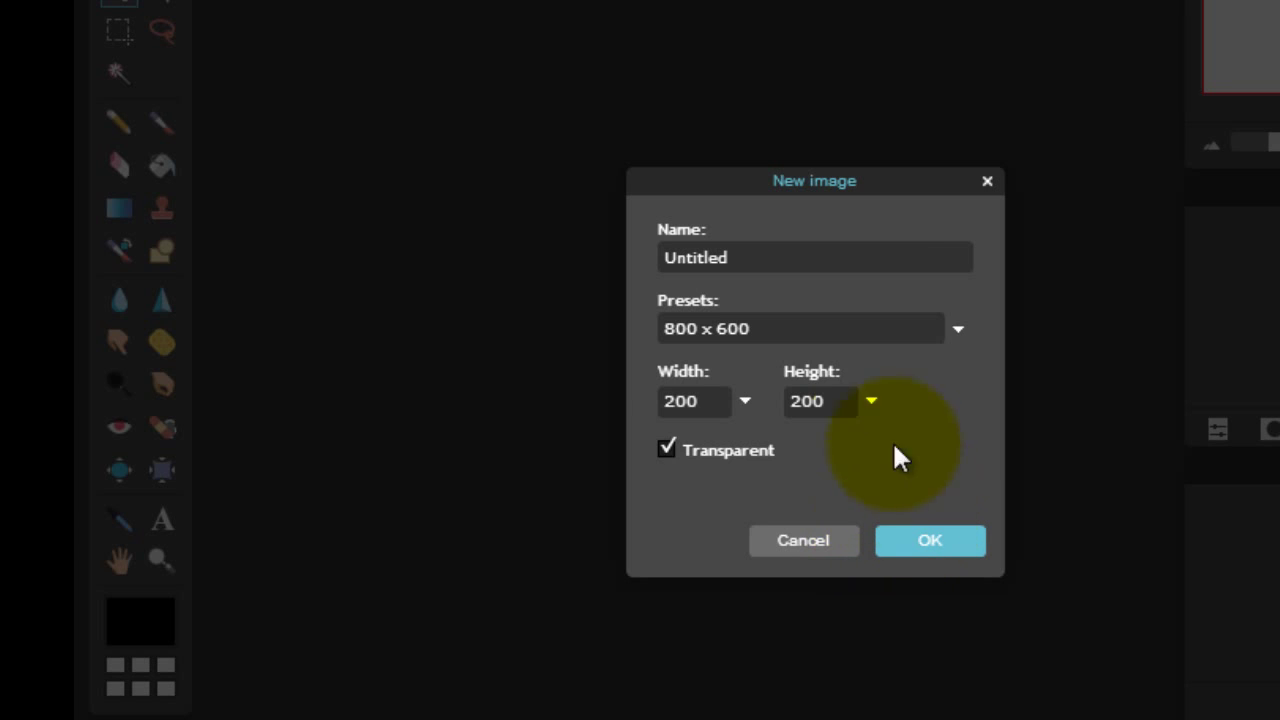
left_click(930, 538)
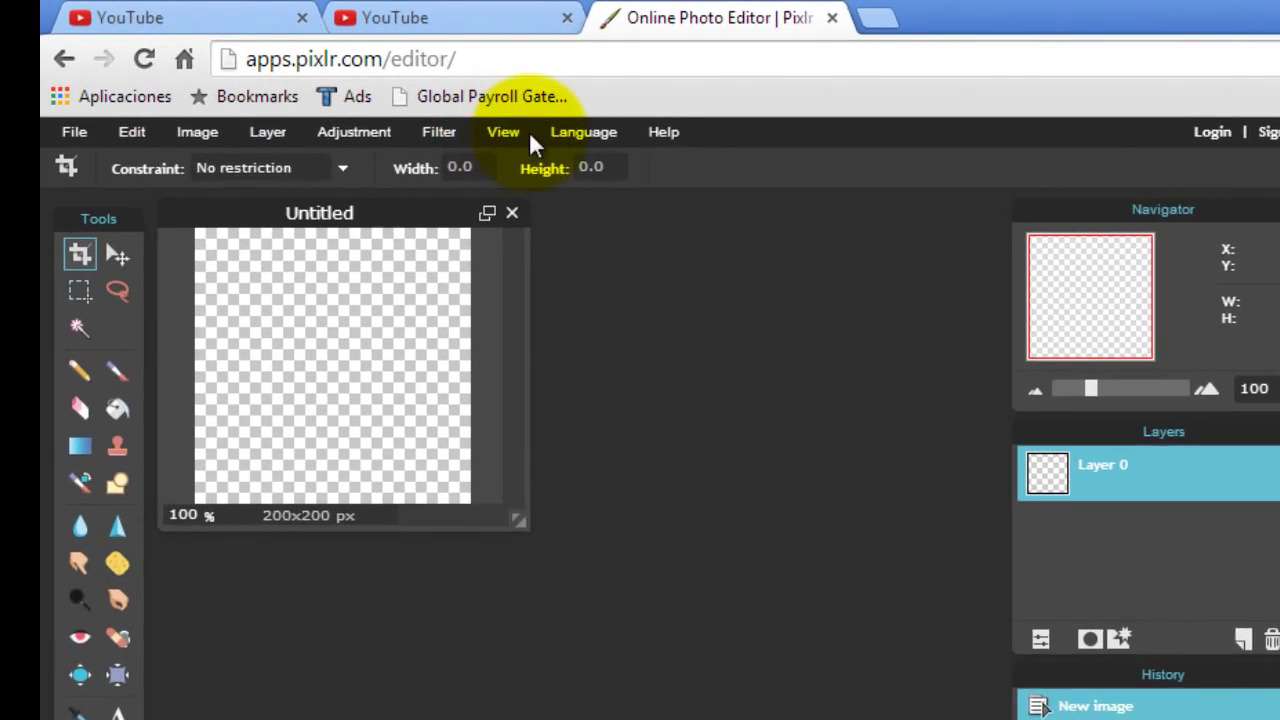
- Switch the editor's interface language to Español
left_click(576, 134)
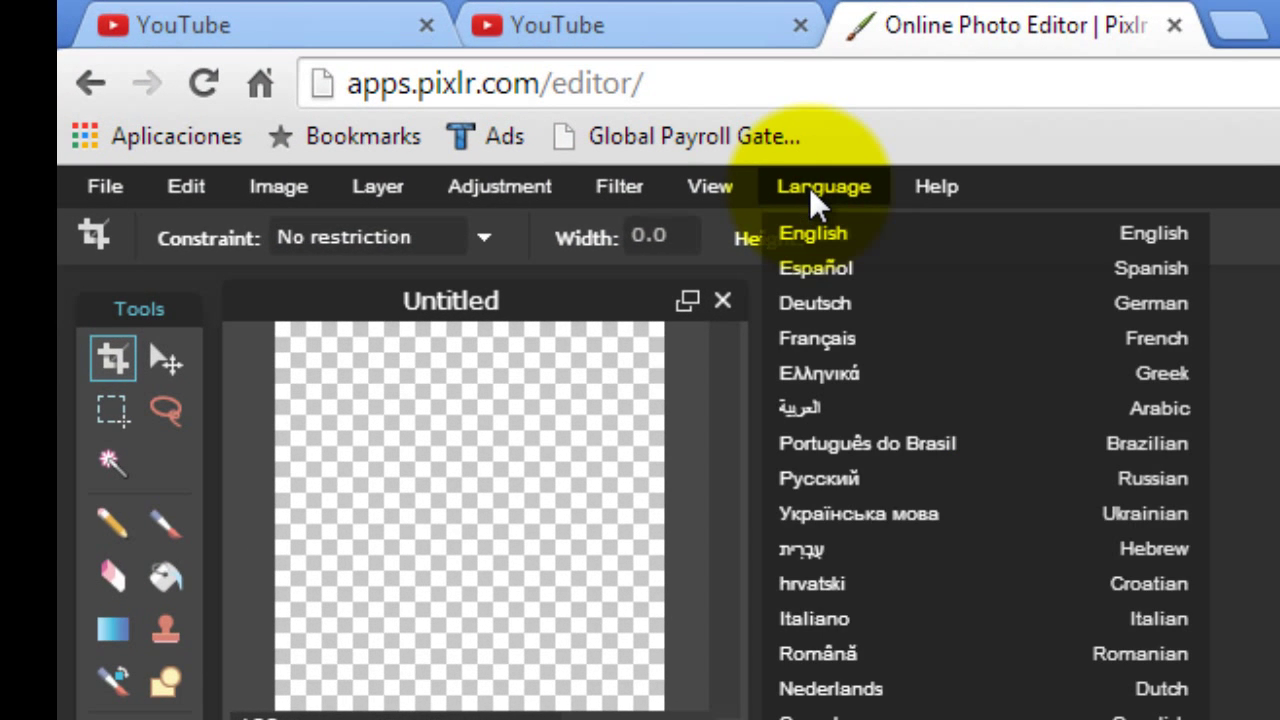
left_click(840, 271)
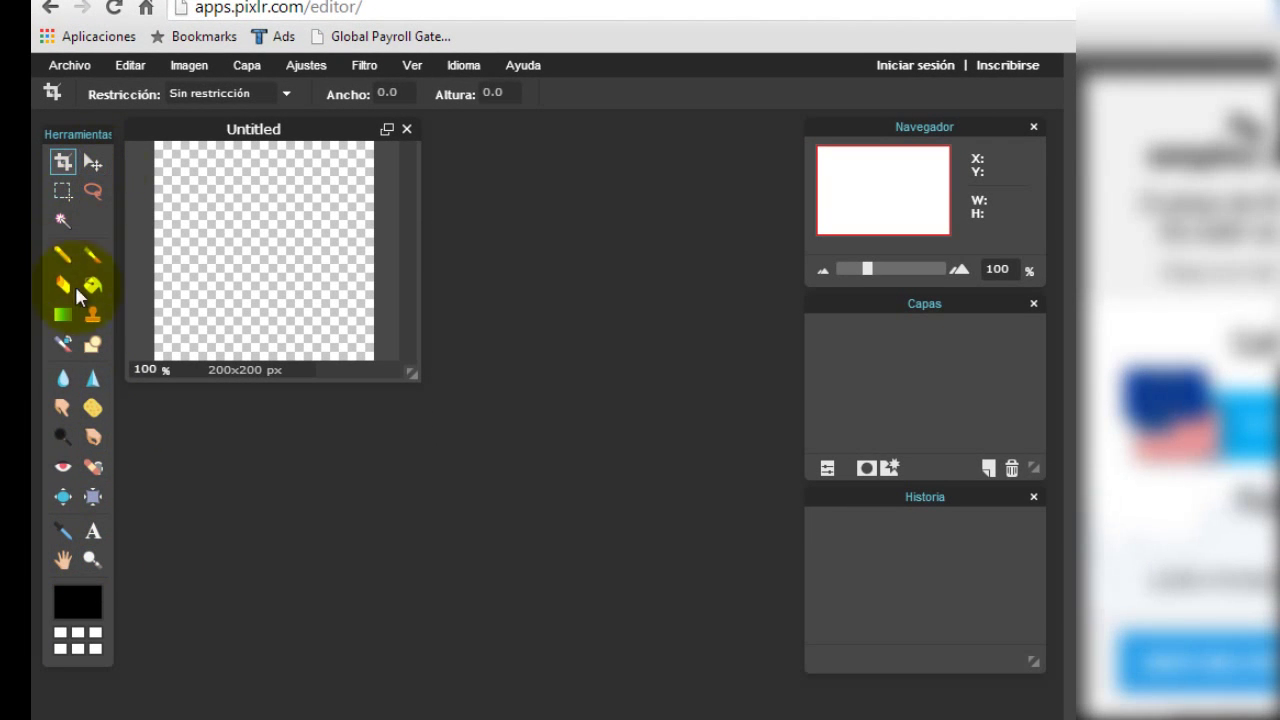
left_click(94, 532)
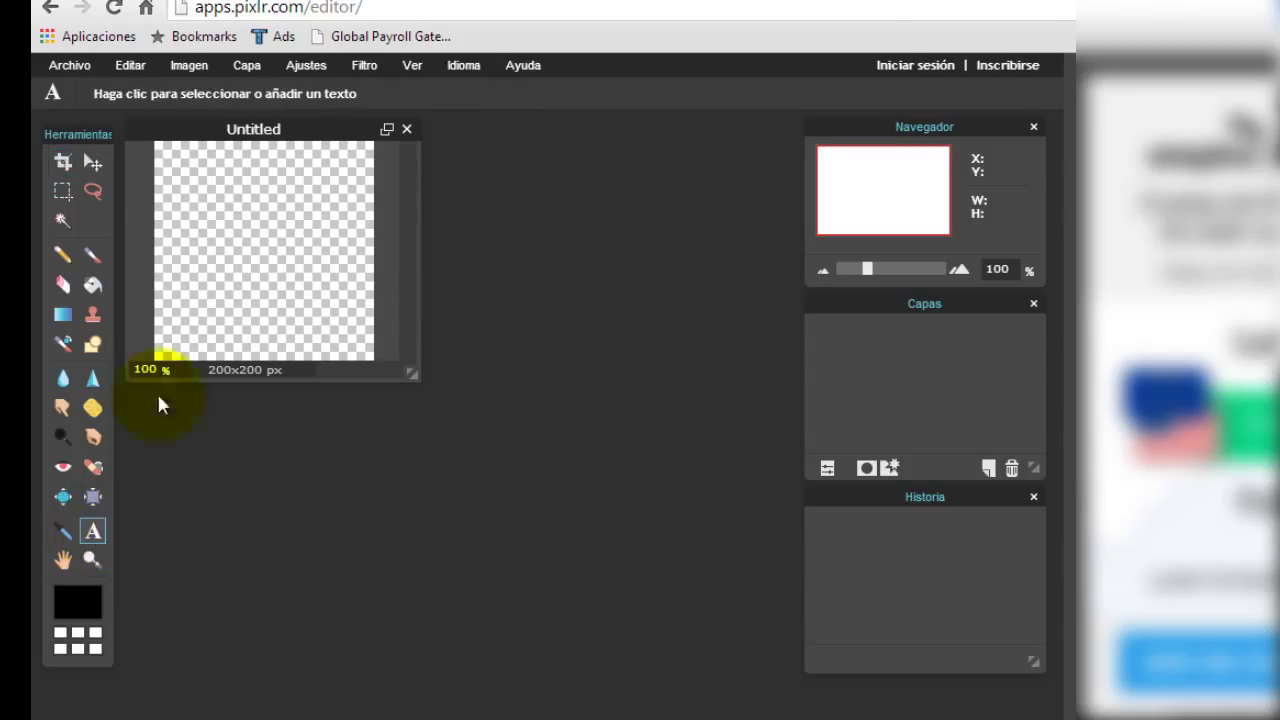
left_click(200, 241)
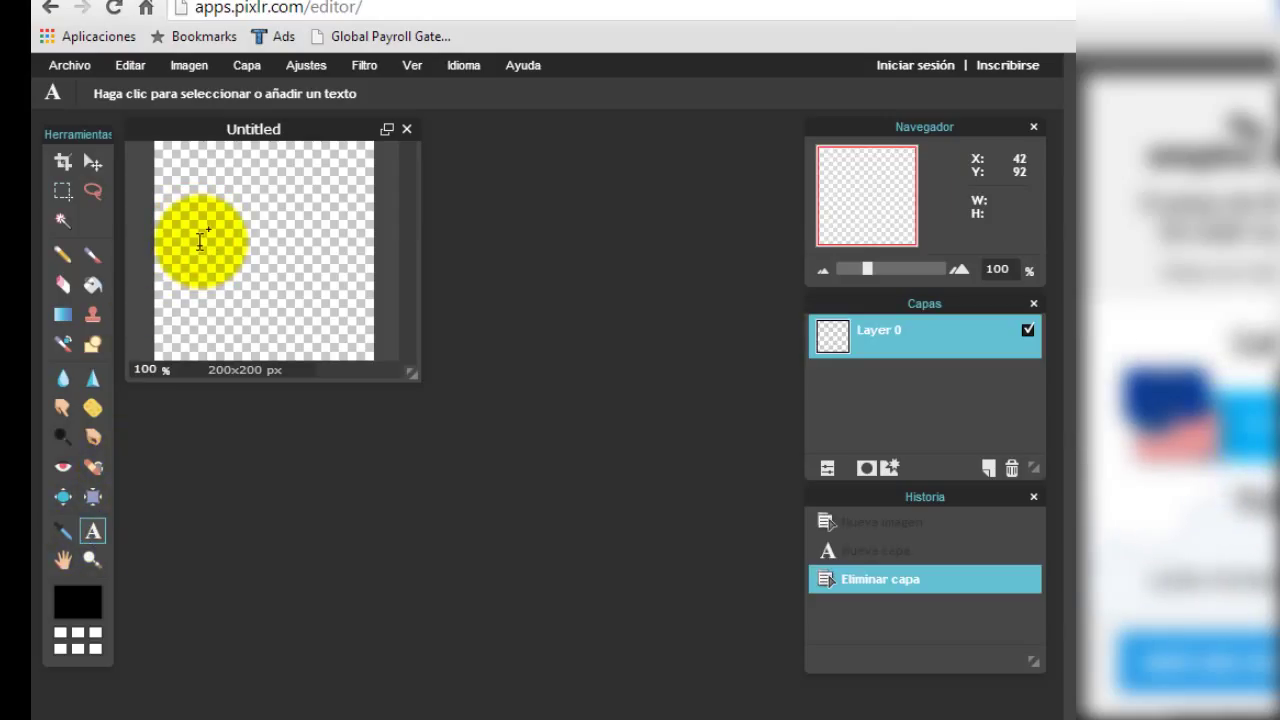
key("r")
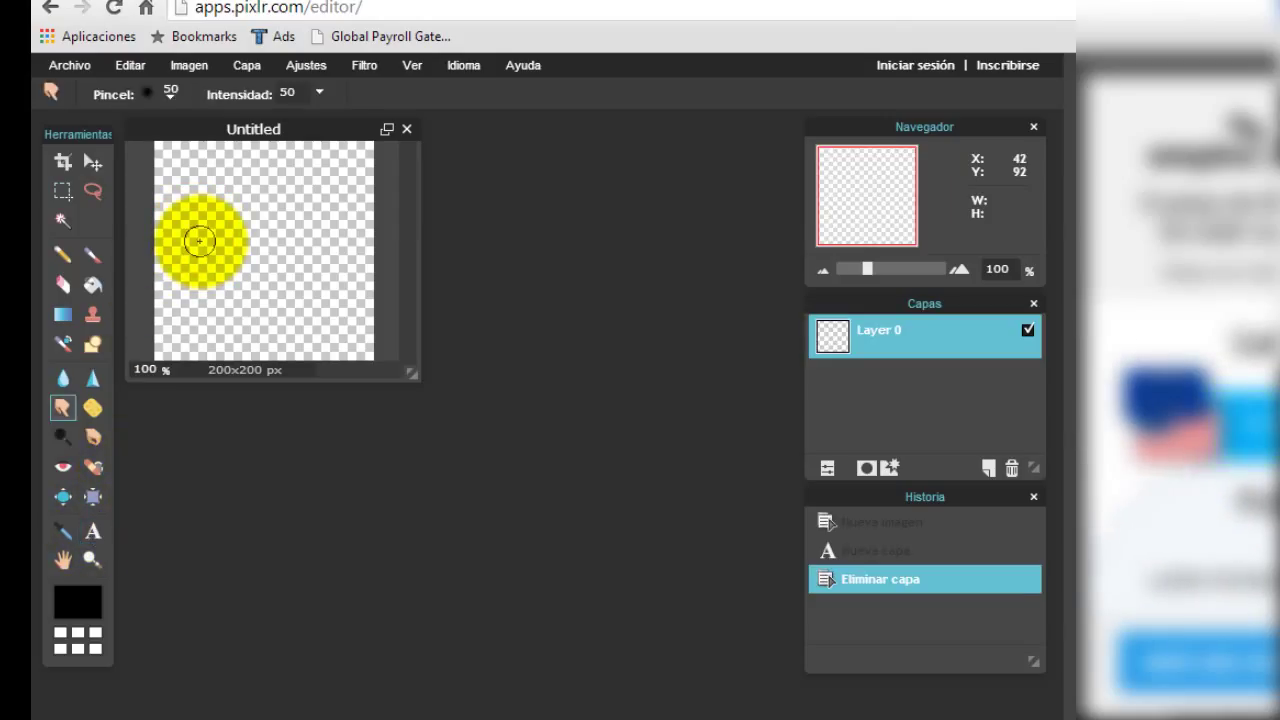
key("o")
key("c")
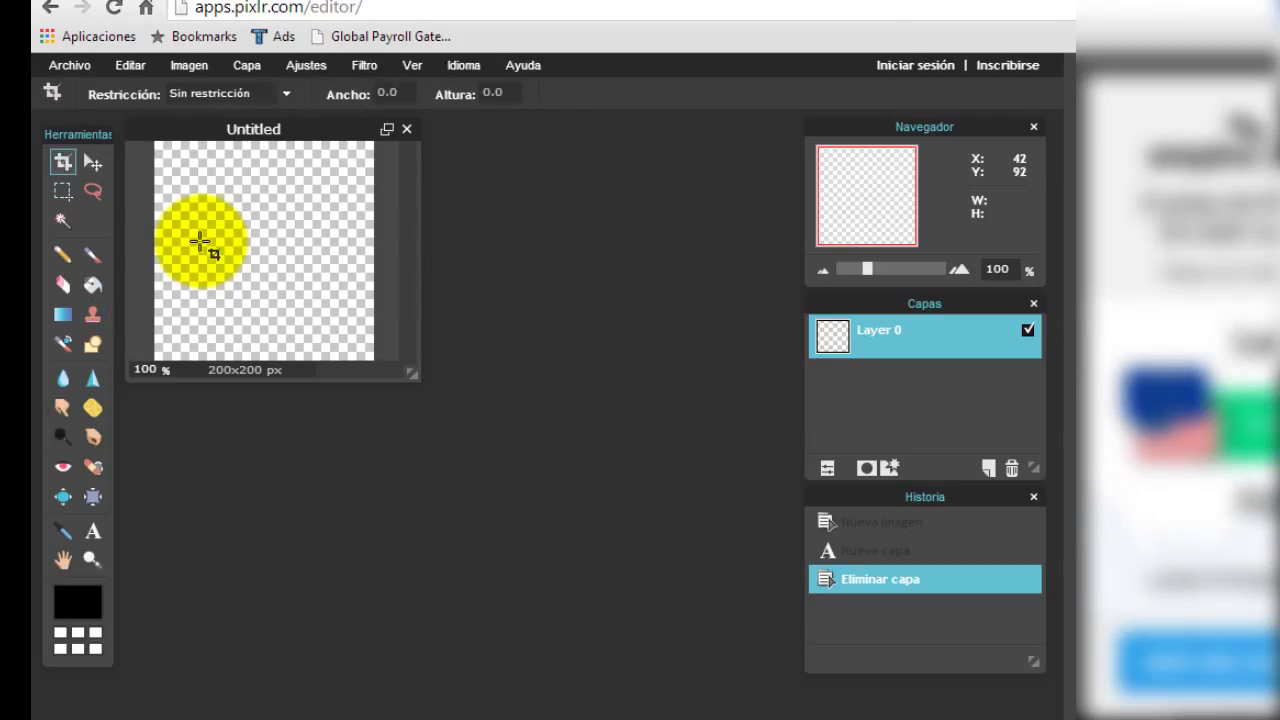
- Add the text "Tu-Socio-Tecnologico" to the transparent canvas with the Text tool
left_click(93, 537)
left_click(211, 216)
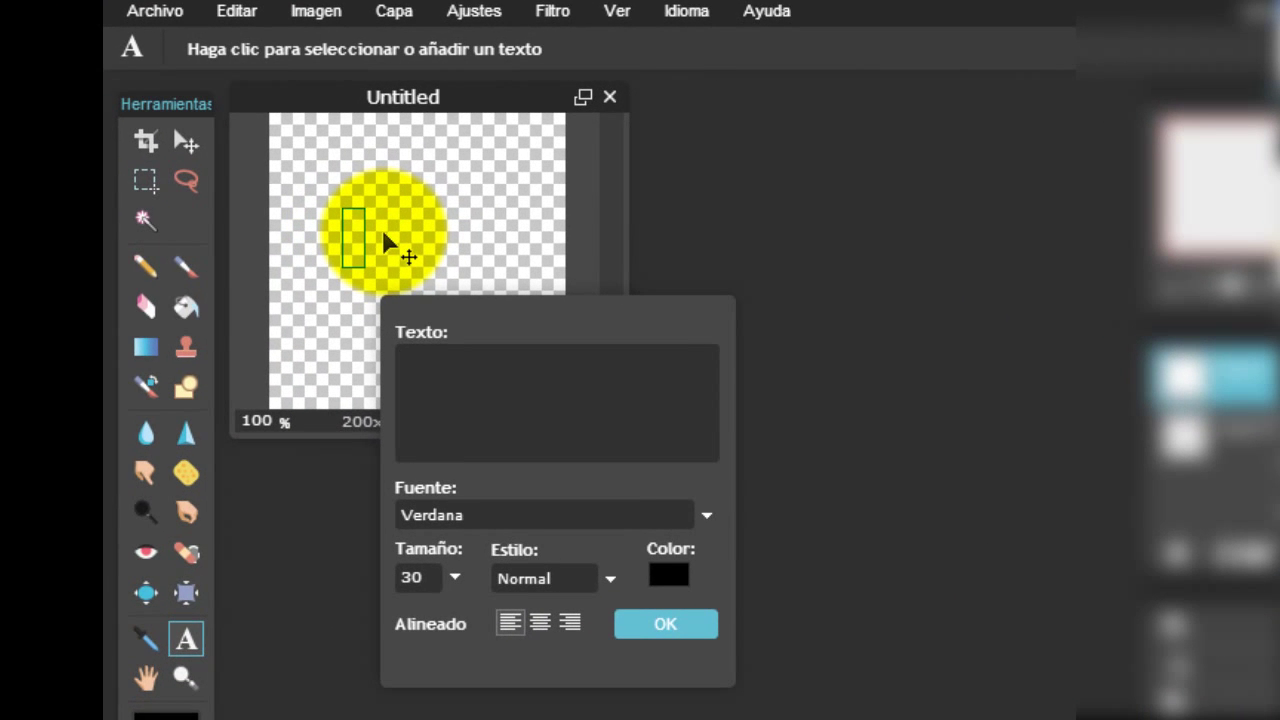
type("Tu-So")
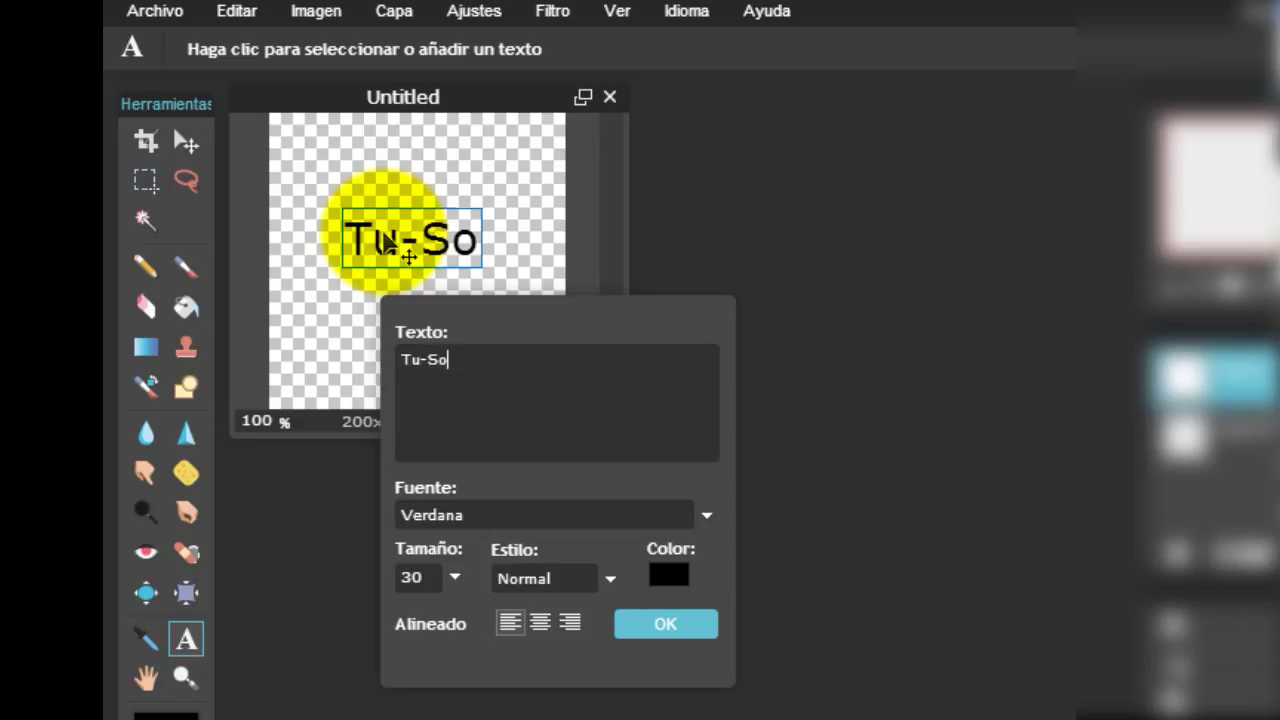
type("cio-")
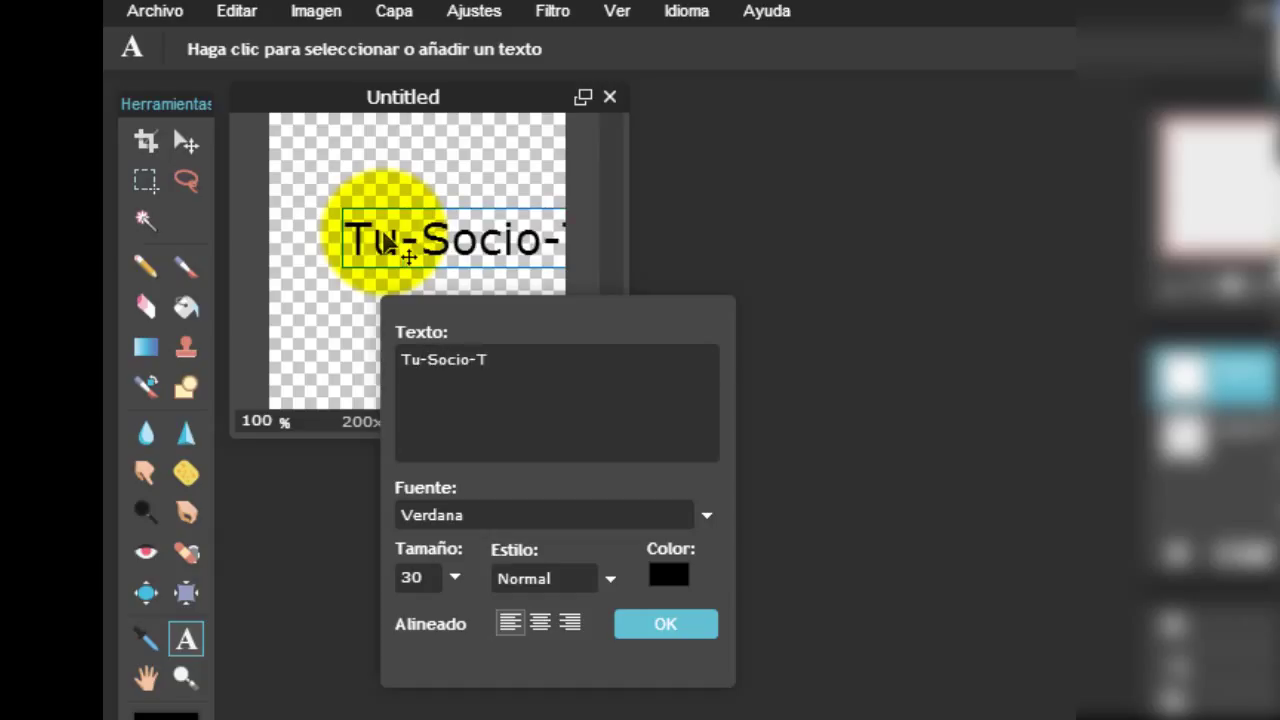
type("Tecnologico")
- Browse the available fonts and set the font of the "Tu-Socio-Tecnologico" text to Aharoni
left_click(539, 516)
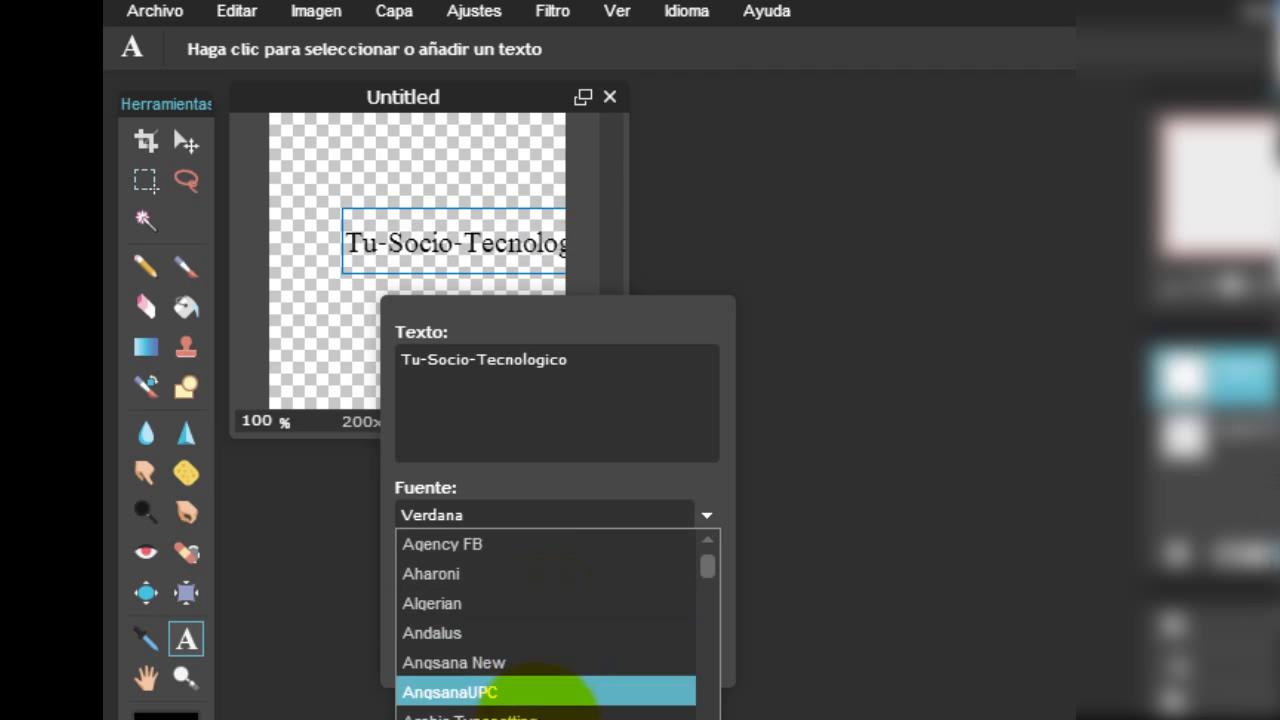
scroll(529, 702, "down", 4)
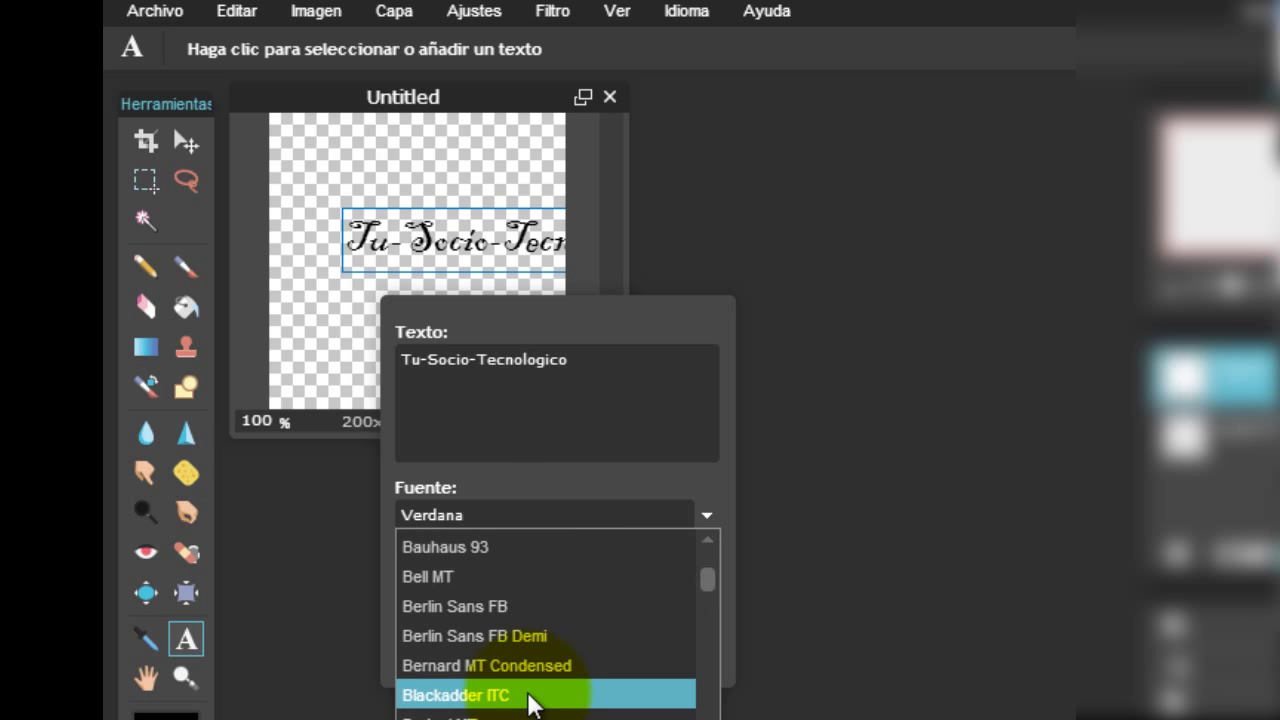
scroll(529, 702, "down", 12)
scroll(529, 700, "up", 5)
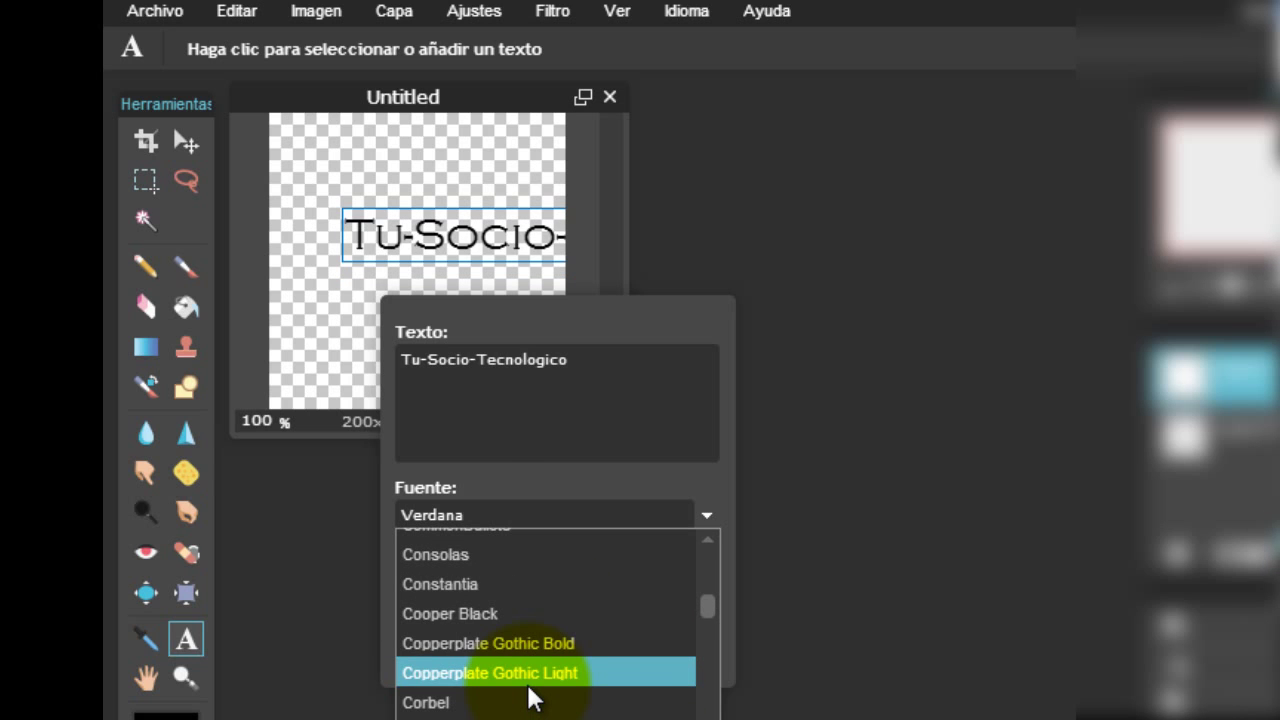
scroll(529, 700, "down", 8)
scroll(529, 700, "up", 8)
scroll(529, 700, "up", 12)
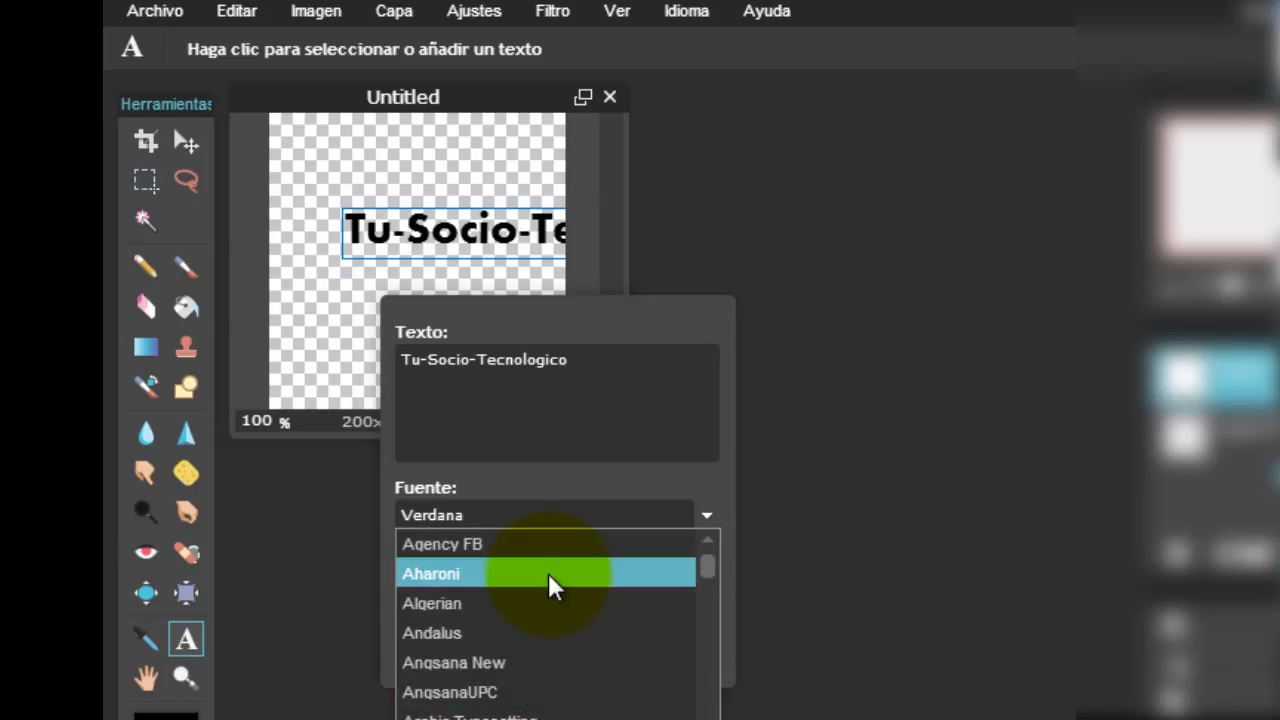
left_click(548, 573)
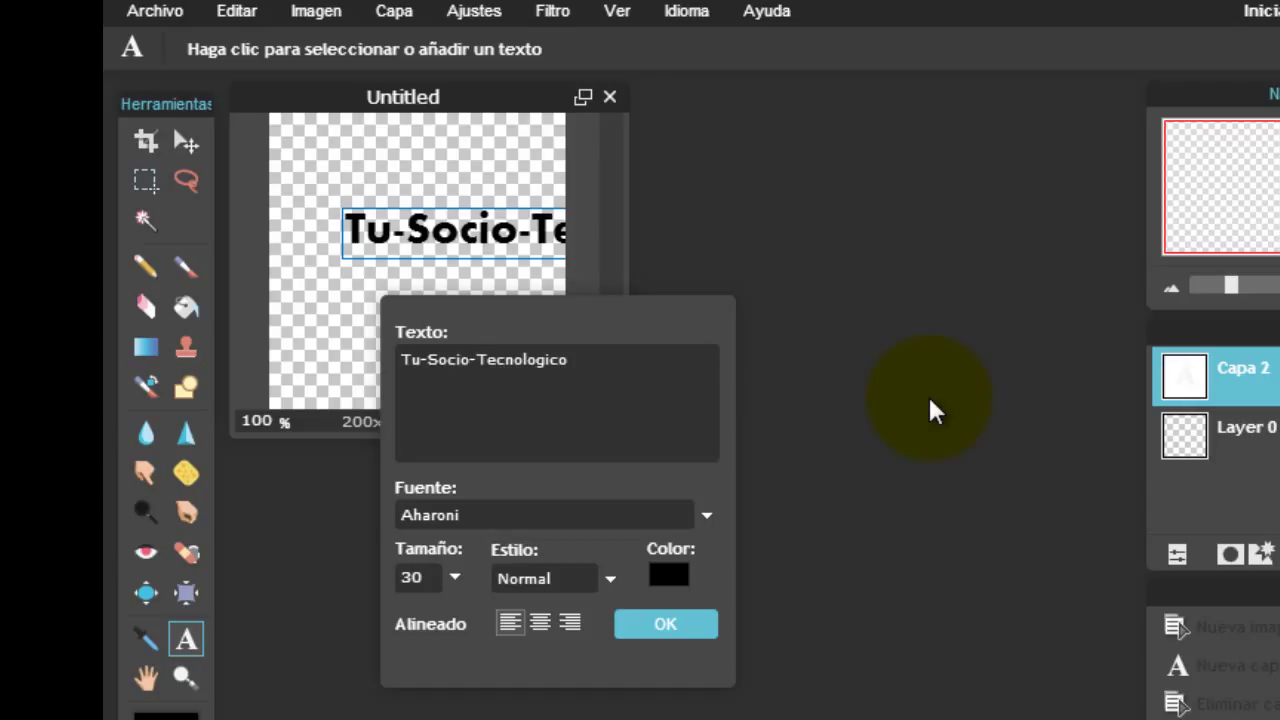
- Break the watermark text into two lines, "Tu-Socio-" and "Tecnologico", and center-align it
key("Return")
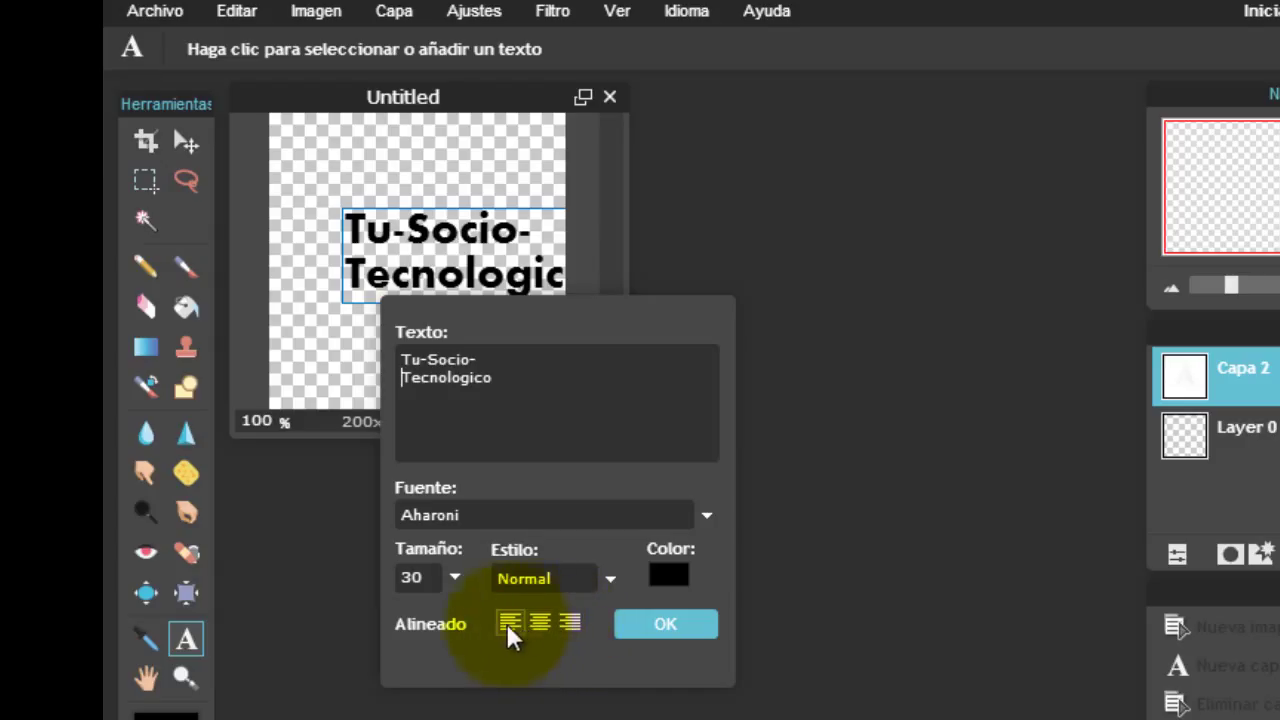
left_click(536, 626)
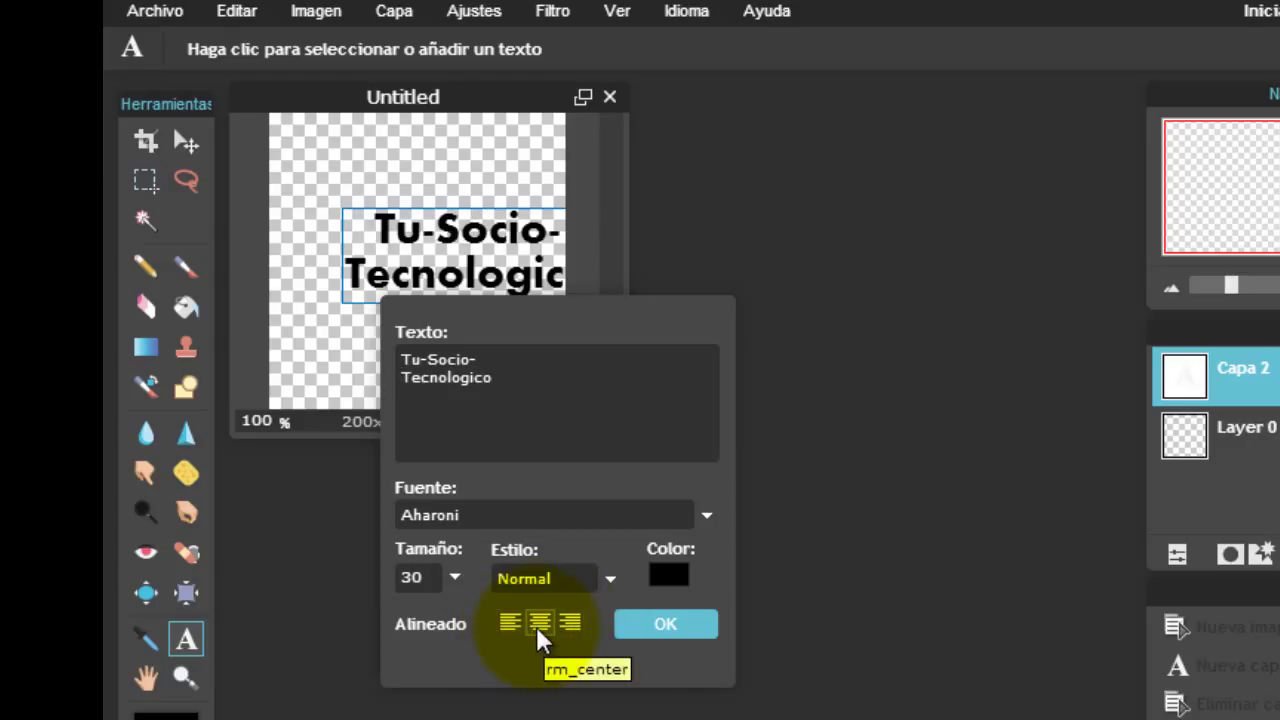
- Set the color of the watermark text to blue (372fcc)
left_click(675, 576)
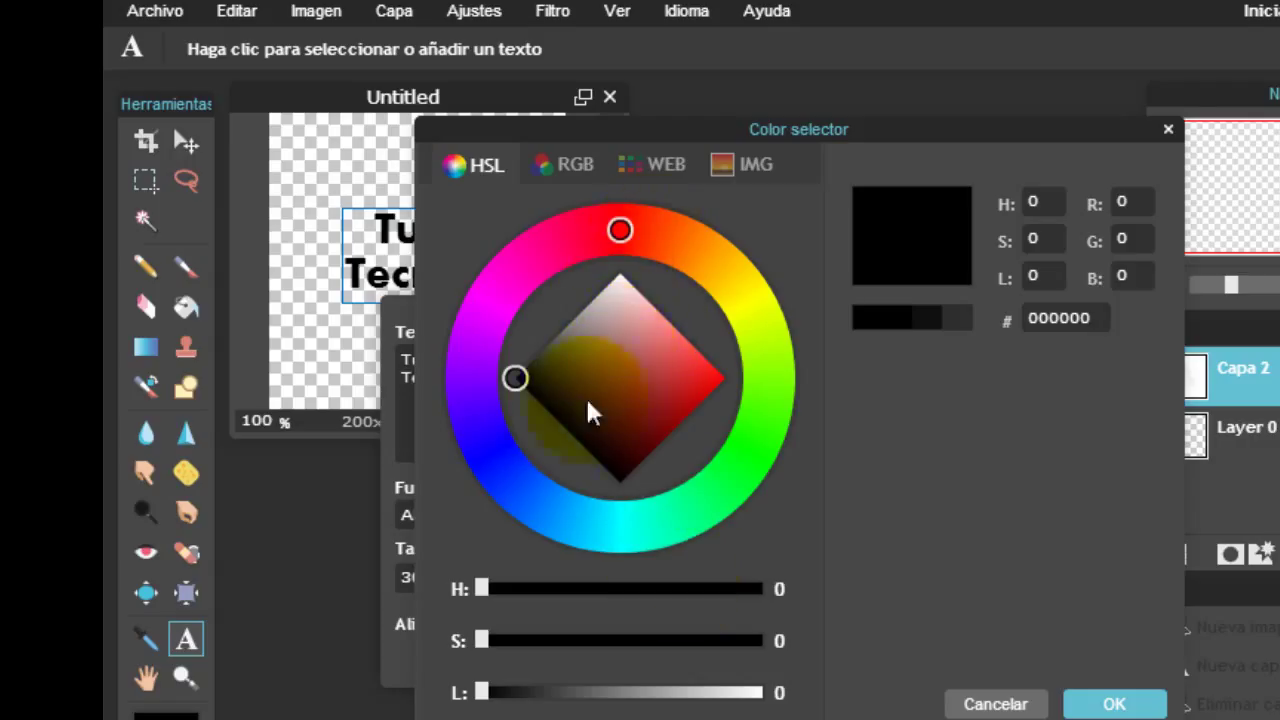
left_click(487, 446)
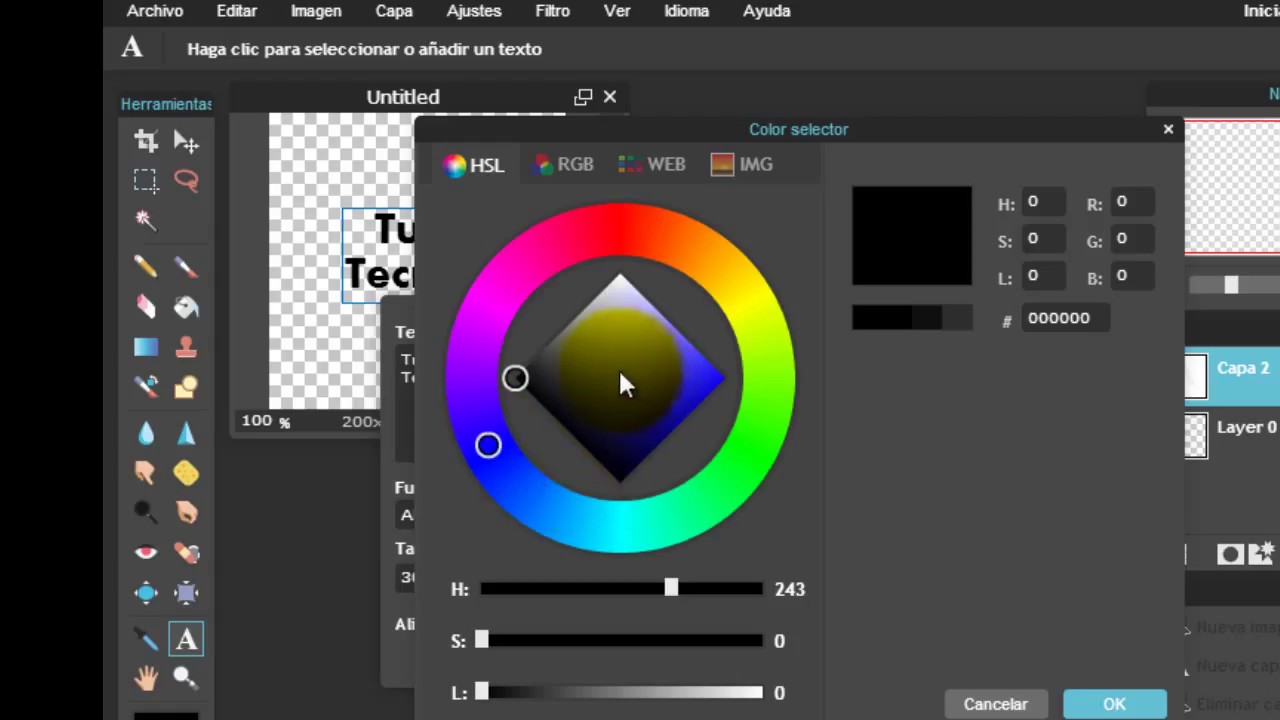
left_click(645, 356)
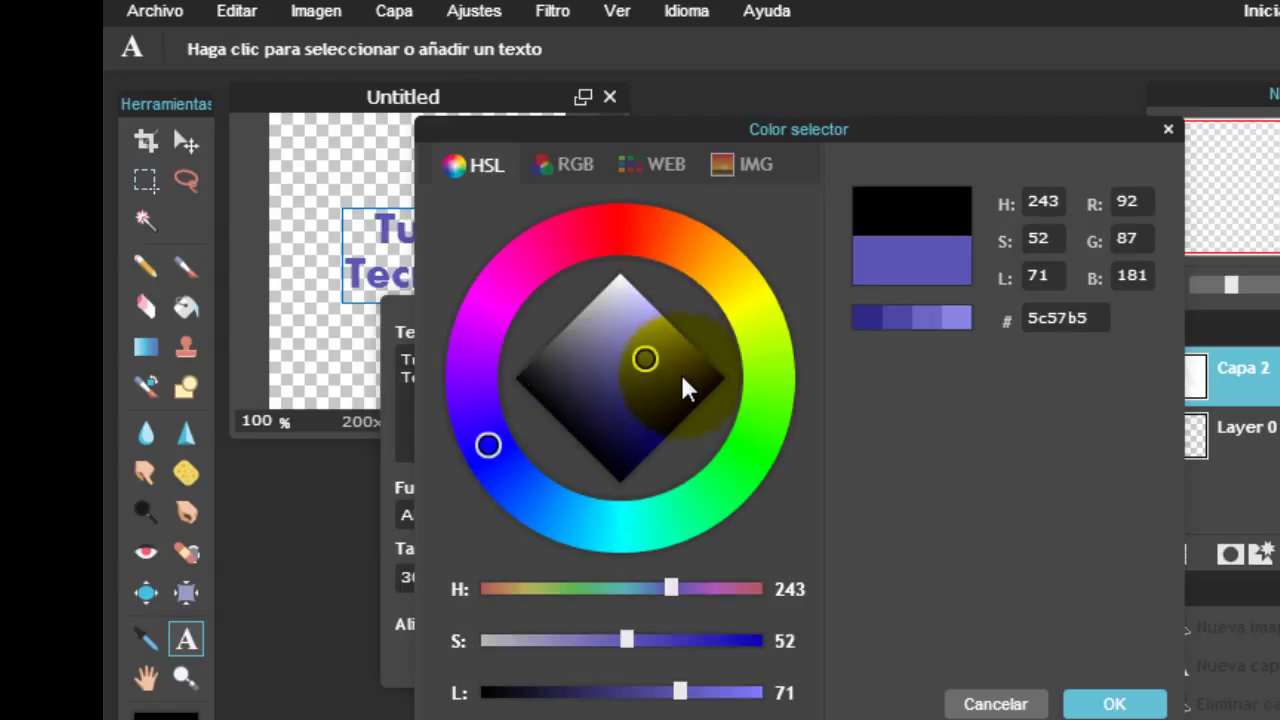
left_click(680, 374)
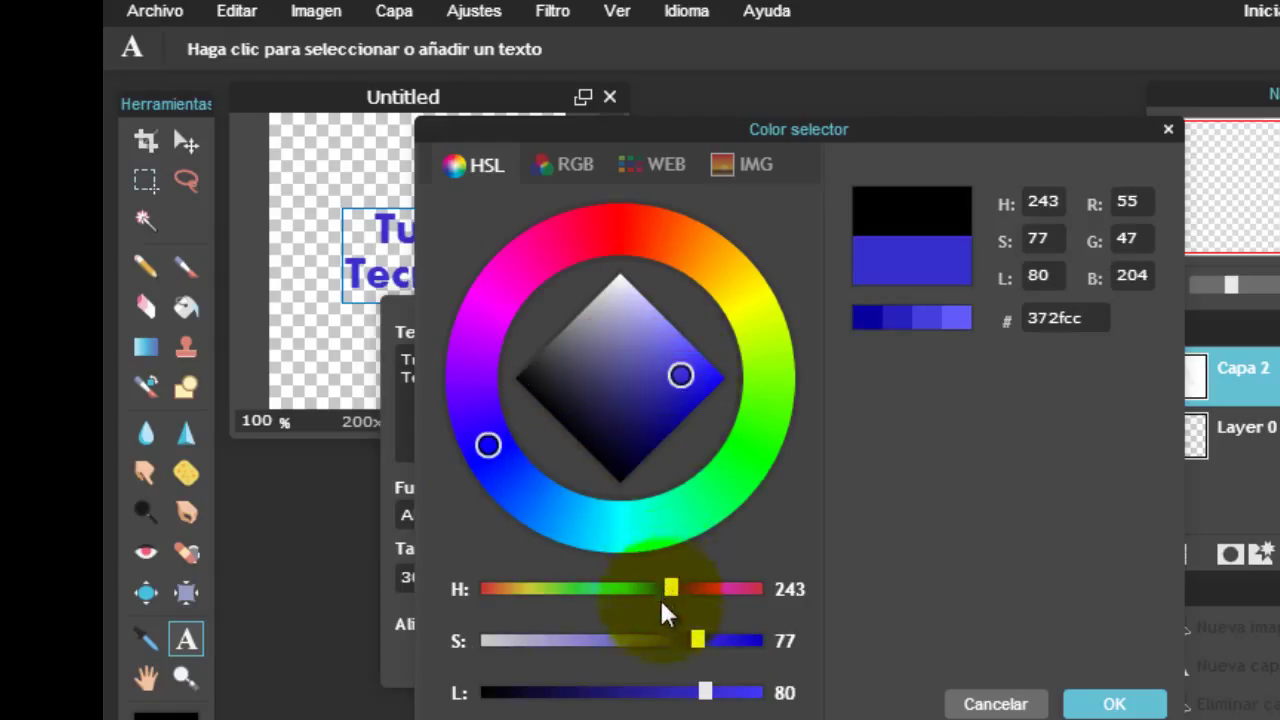
left_click(1108, 704)
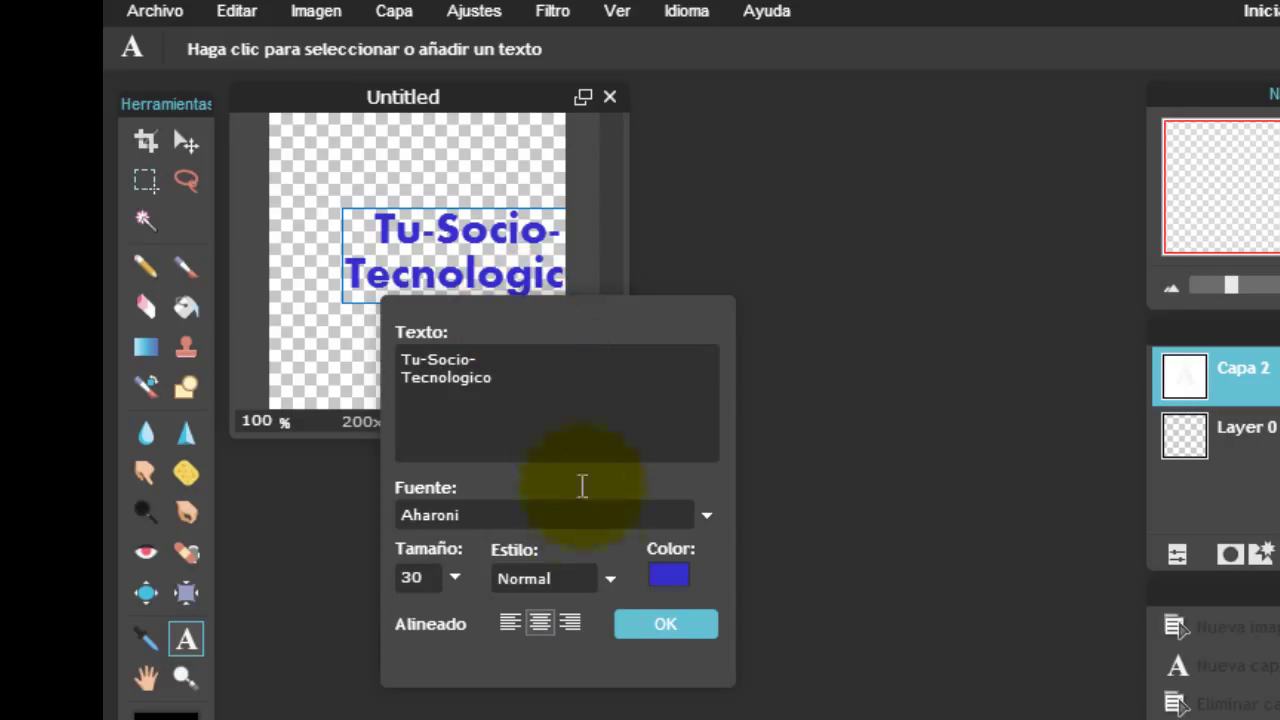
- Change the color of the watermark text to light grey (dfdfe8)
left_click(678, 573)
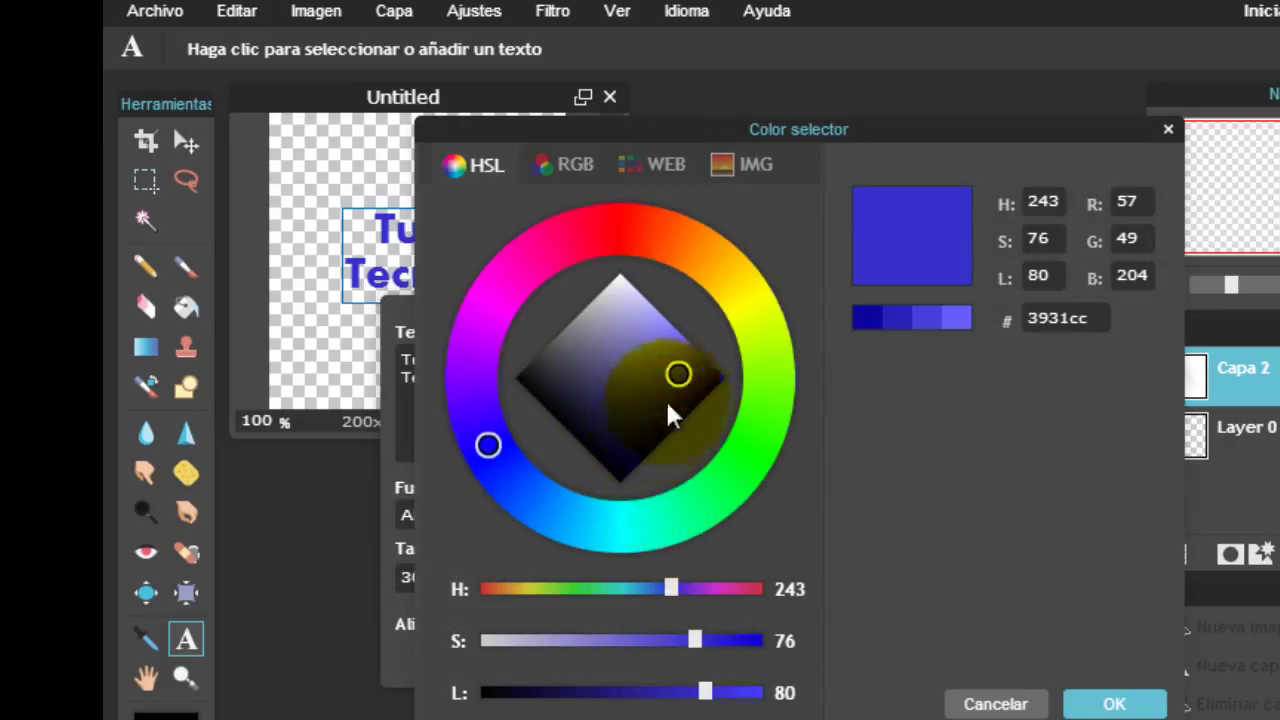
left_click(616, 285)
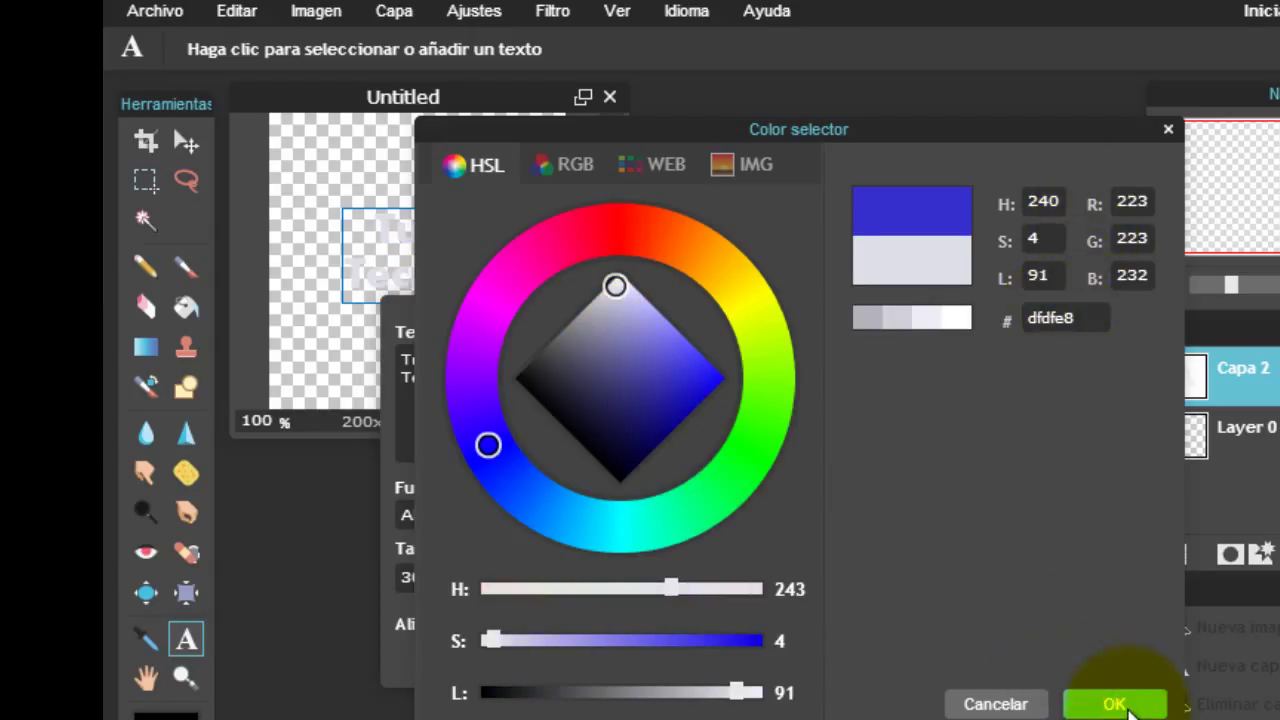
left_click(1118, 703)
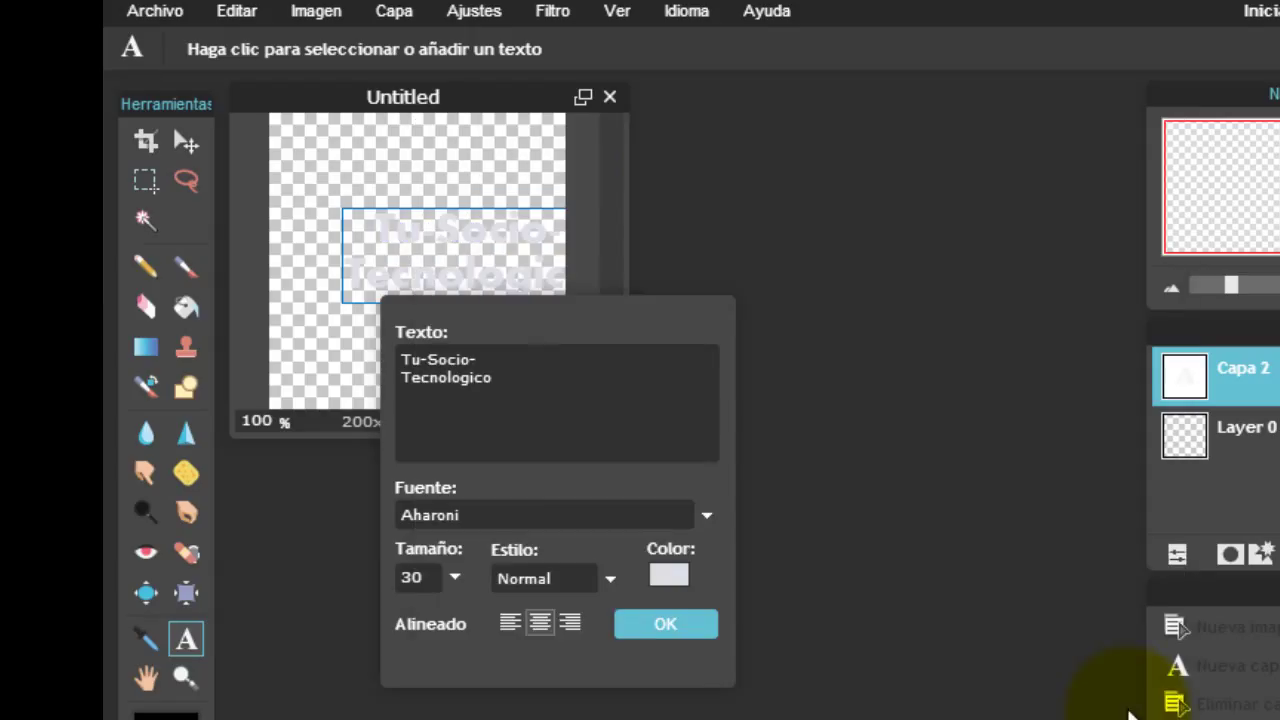
- Set the color of the watermark text to pure white (ffffff)
left_click(670, 581)
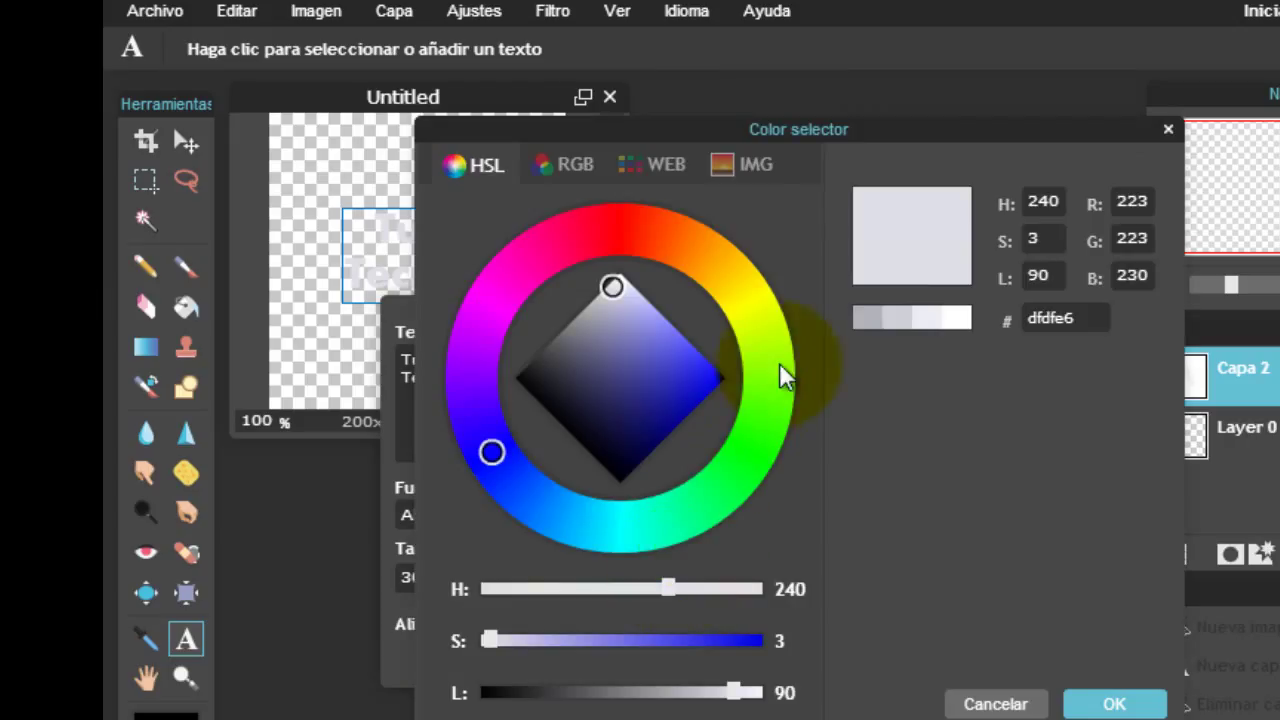
left_click(960, 320)
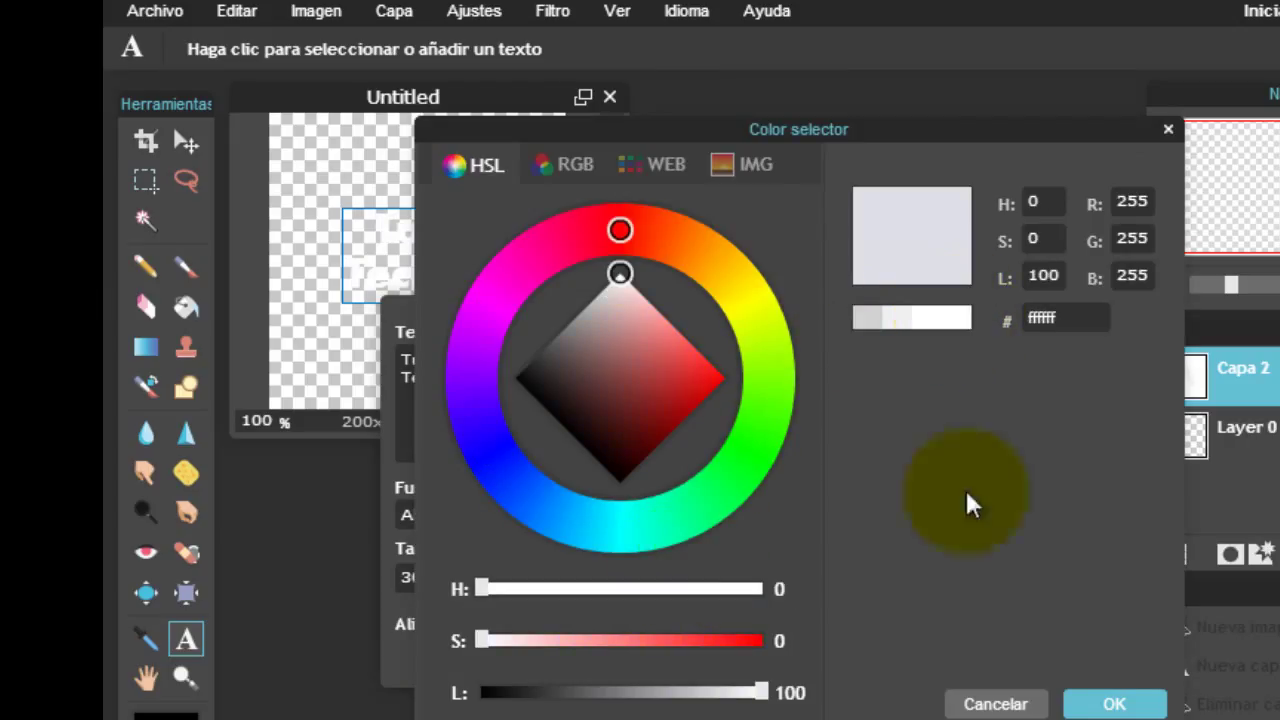
left_click(1100, 703)
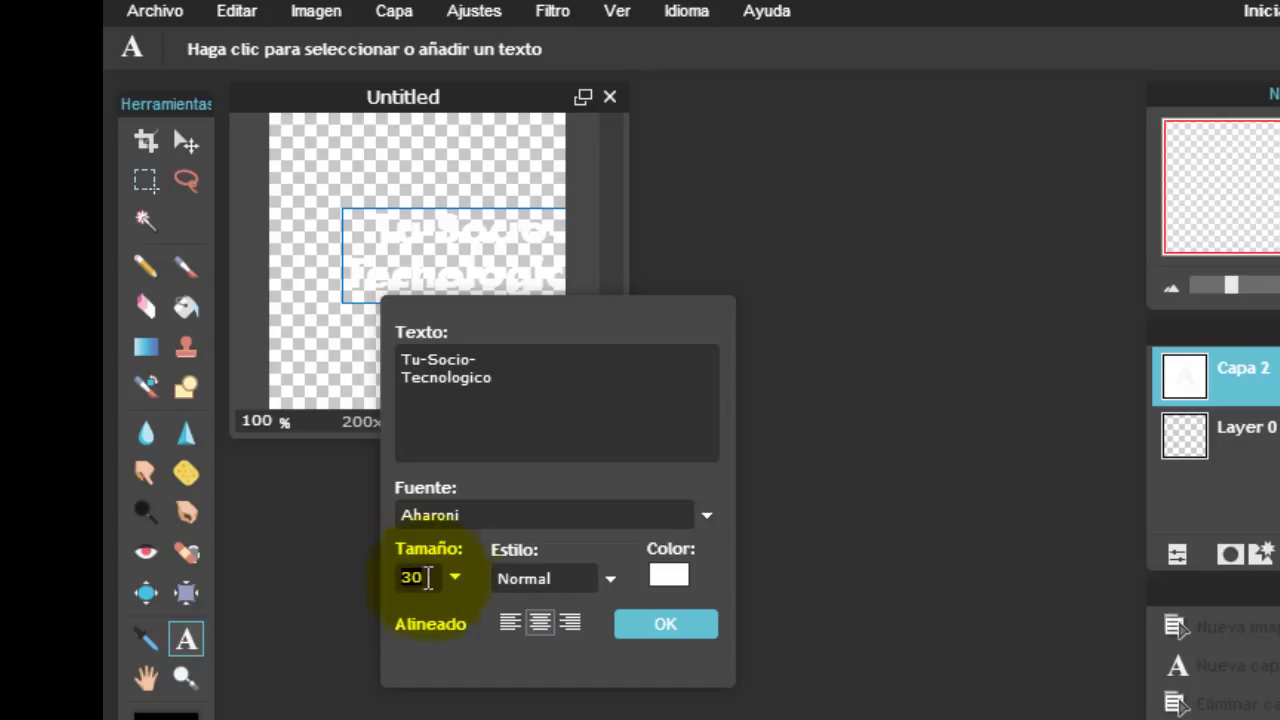
- Set the text size to 36, apply the text, and move it left so both lines fit inside the canvas
left_click(455, 578)
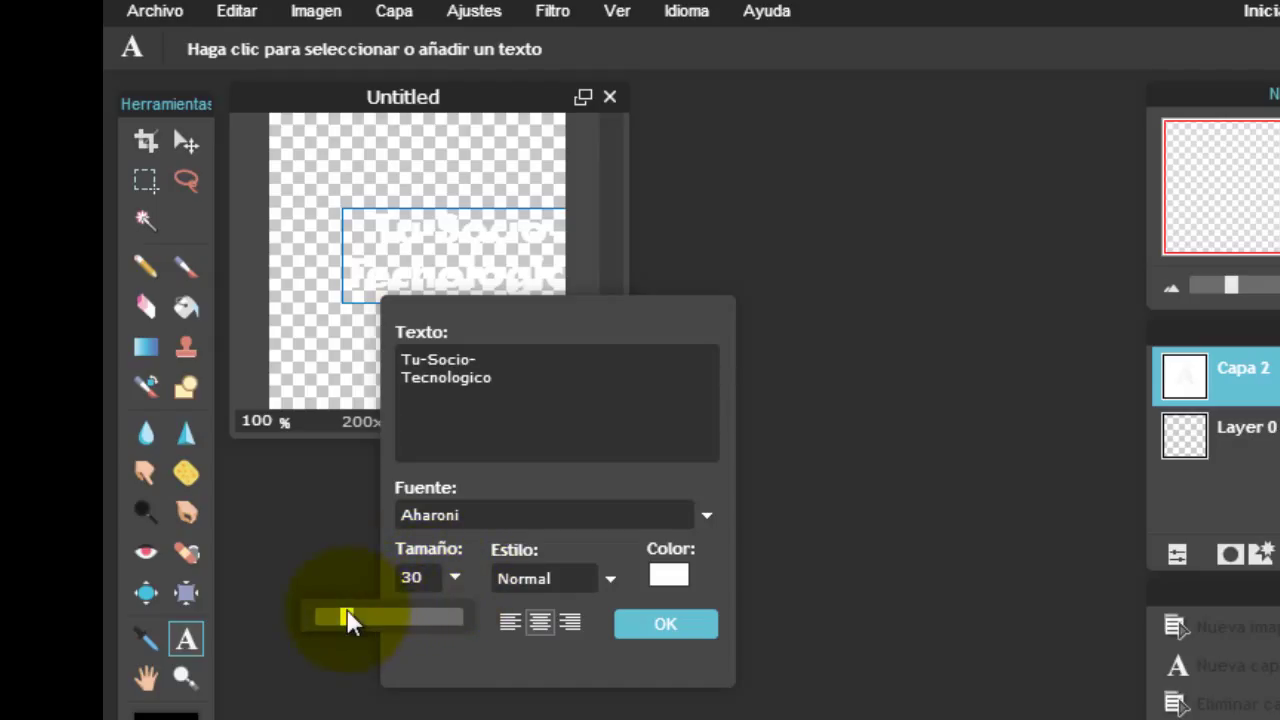
left_click_drag(347, 620, 352, 624)
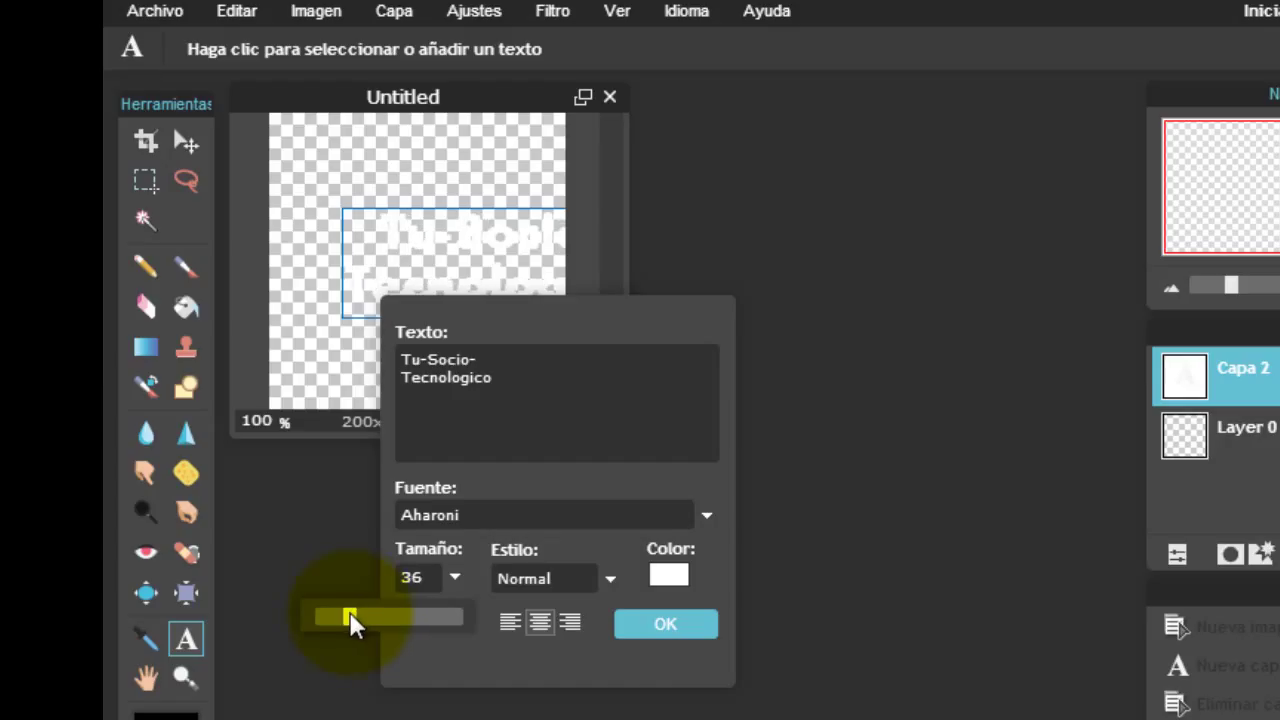
left_click(657, 622)
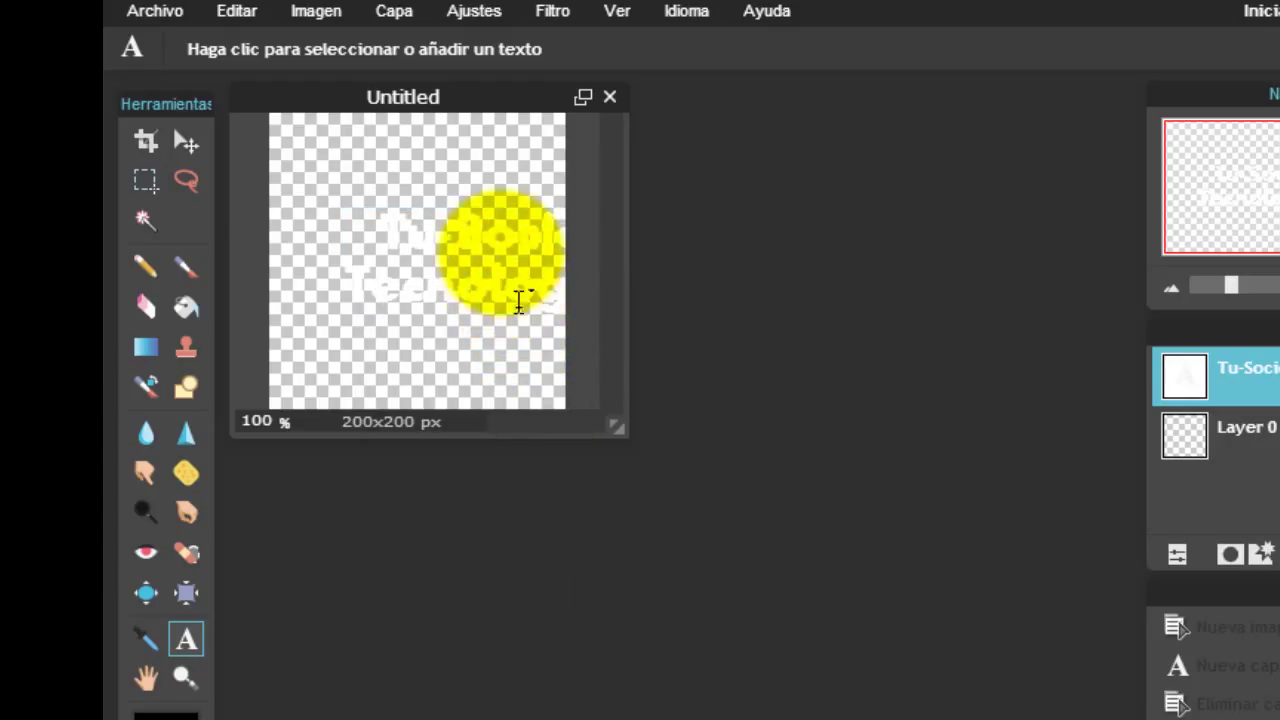
left_click(180, 143)
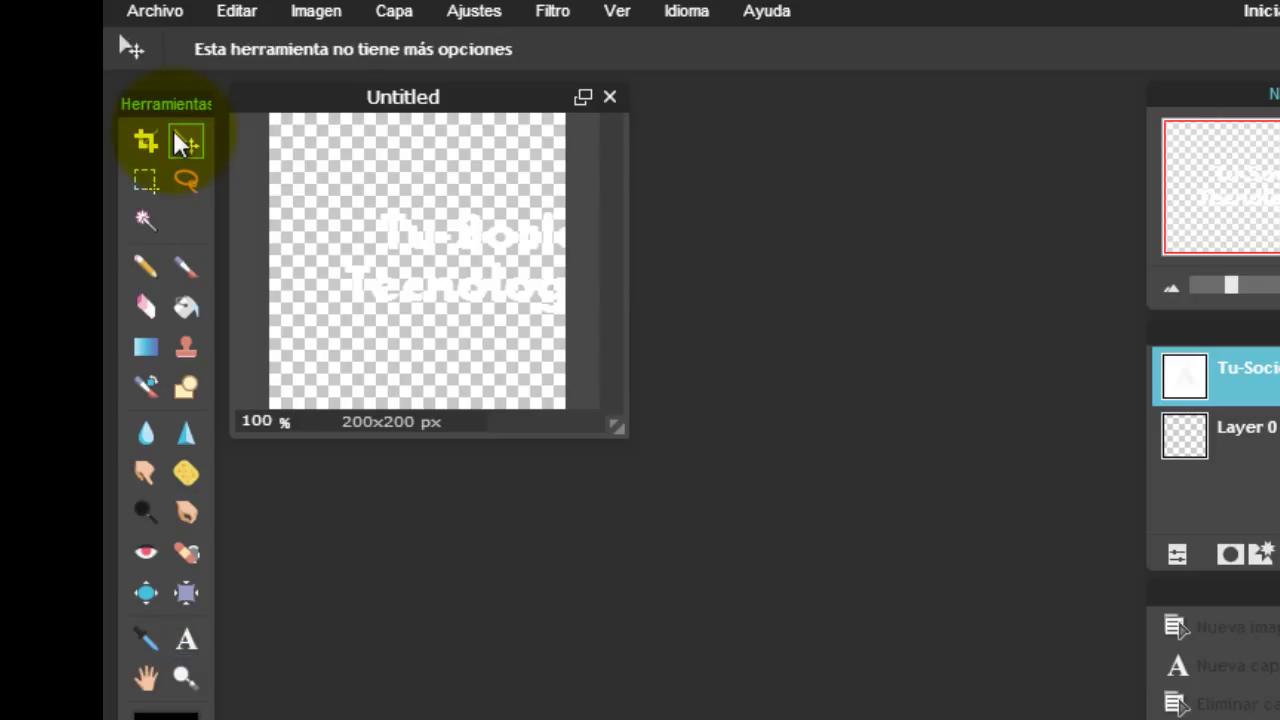
left_click_drag(491, 251, 410, 240)
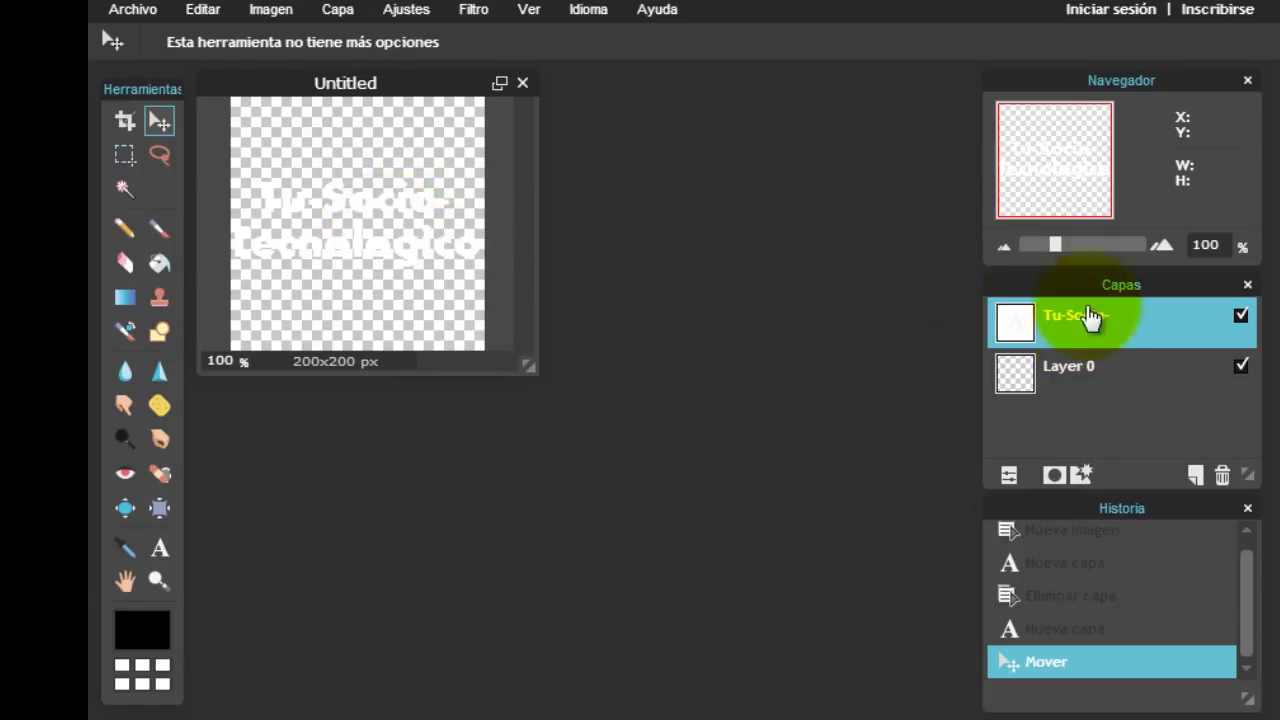
- In the text layer's styles, try Sombra paralela and remove it, and enable Resplandor exterior and Resplandor interior
right_click(1096, 330)
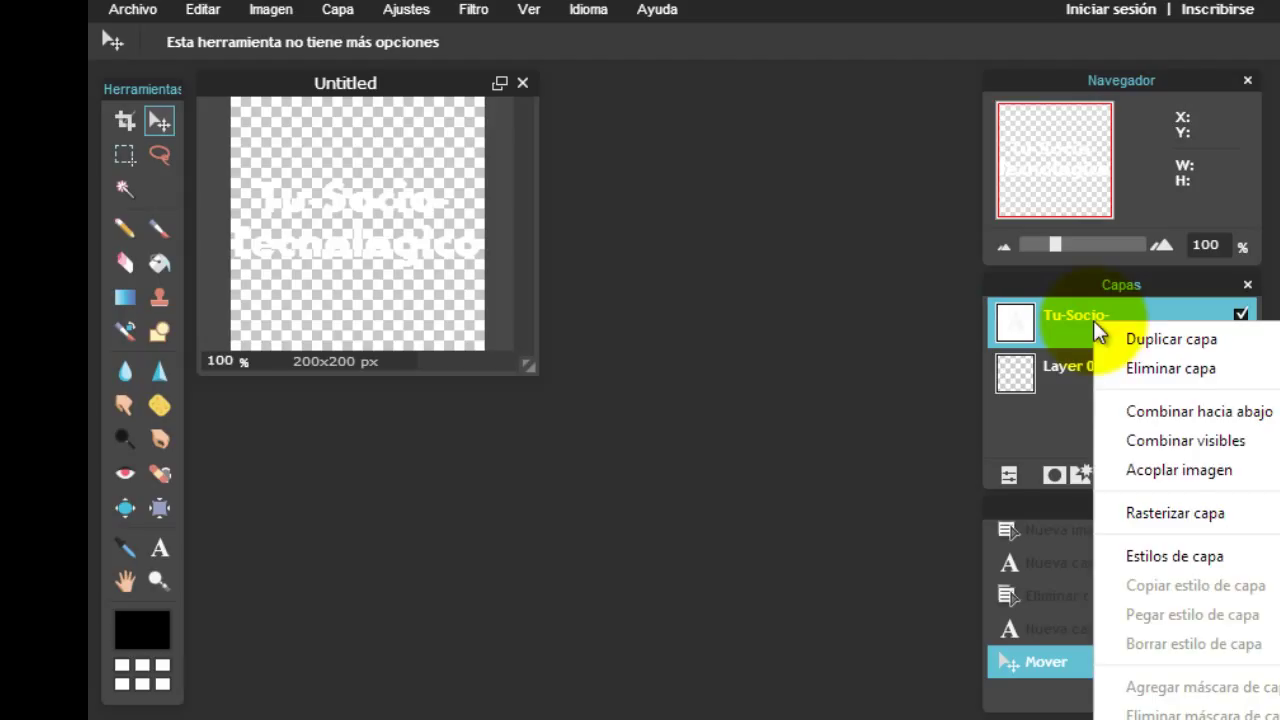
left_click(1217, 549)
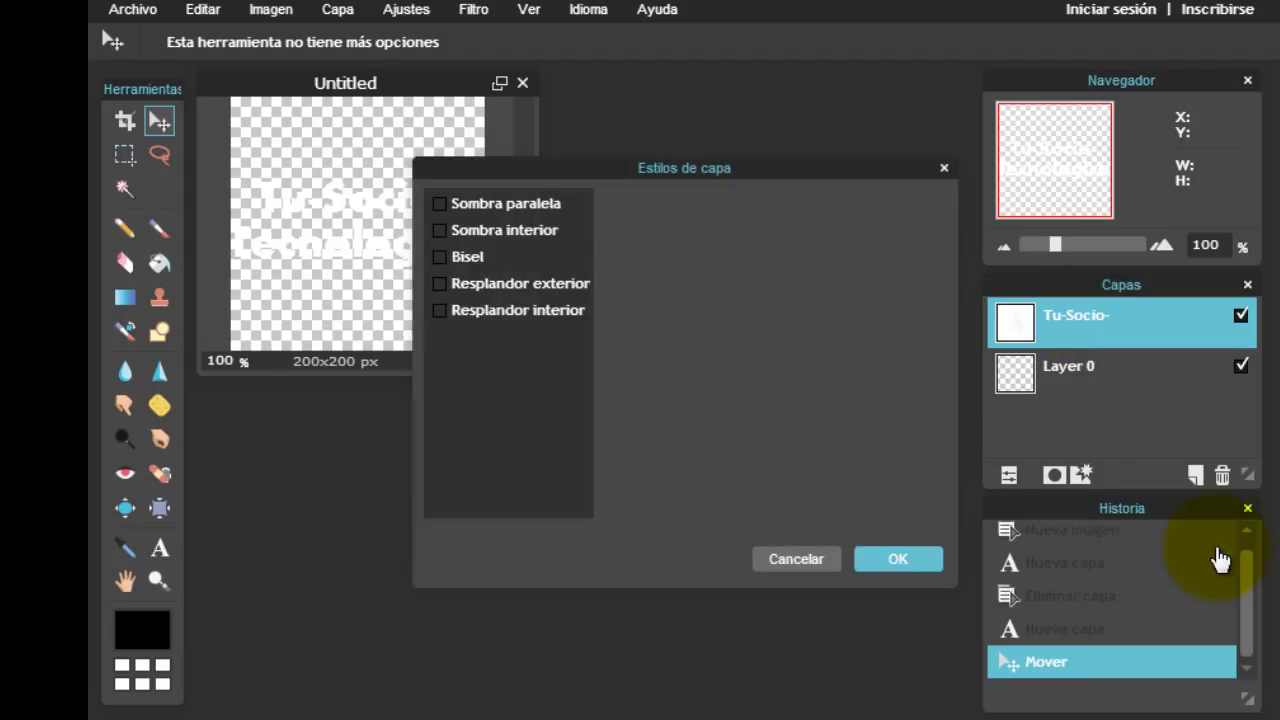
left_click(508, 204)
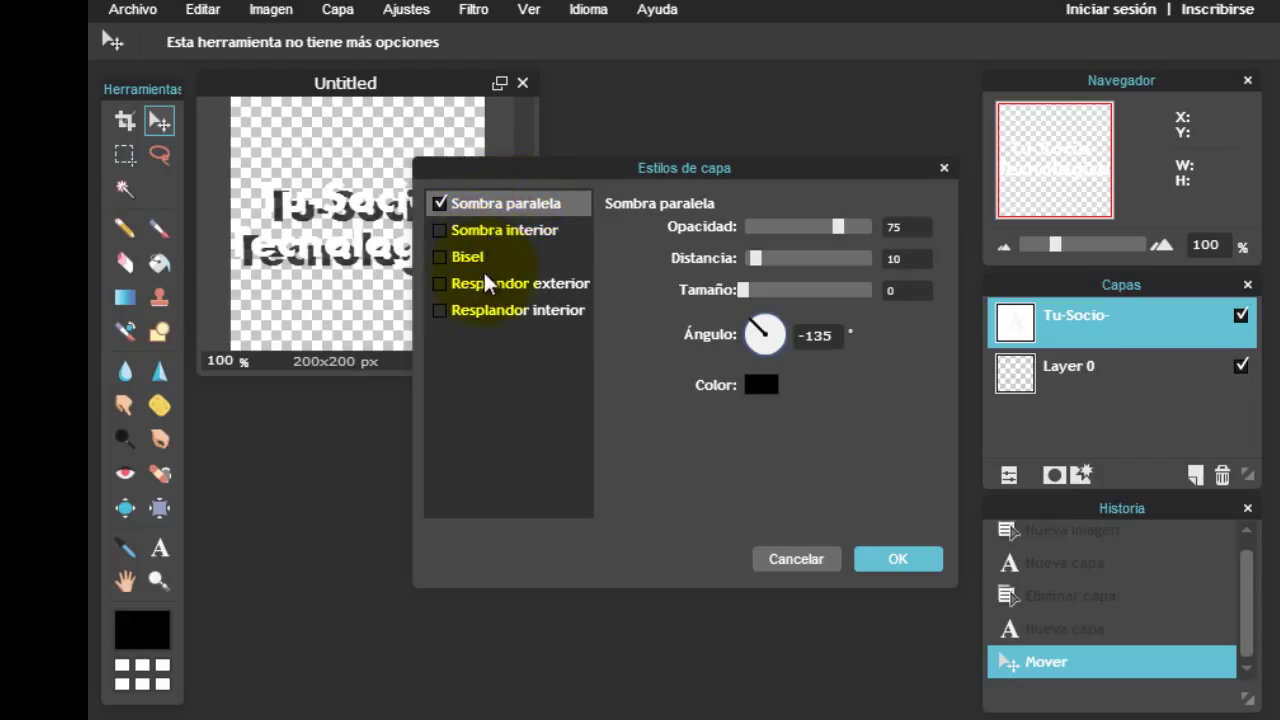
left_click(440, 203)
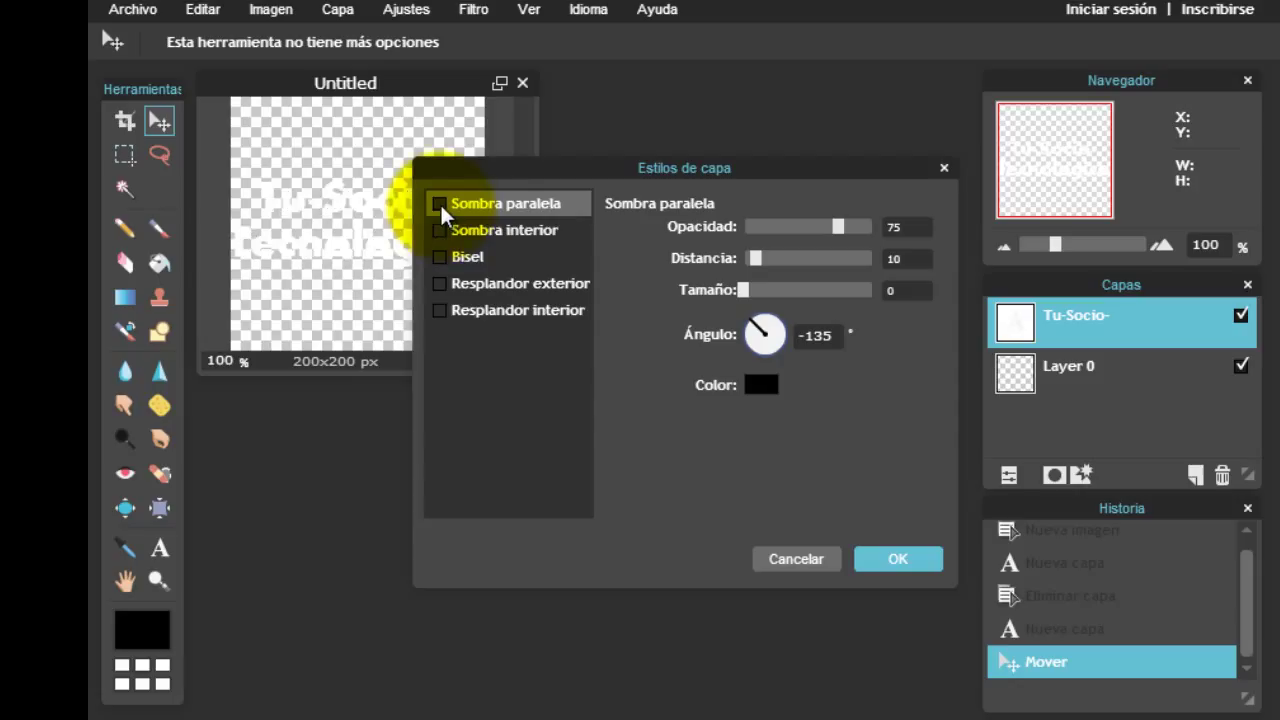
left_click(477, 285)
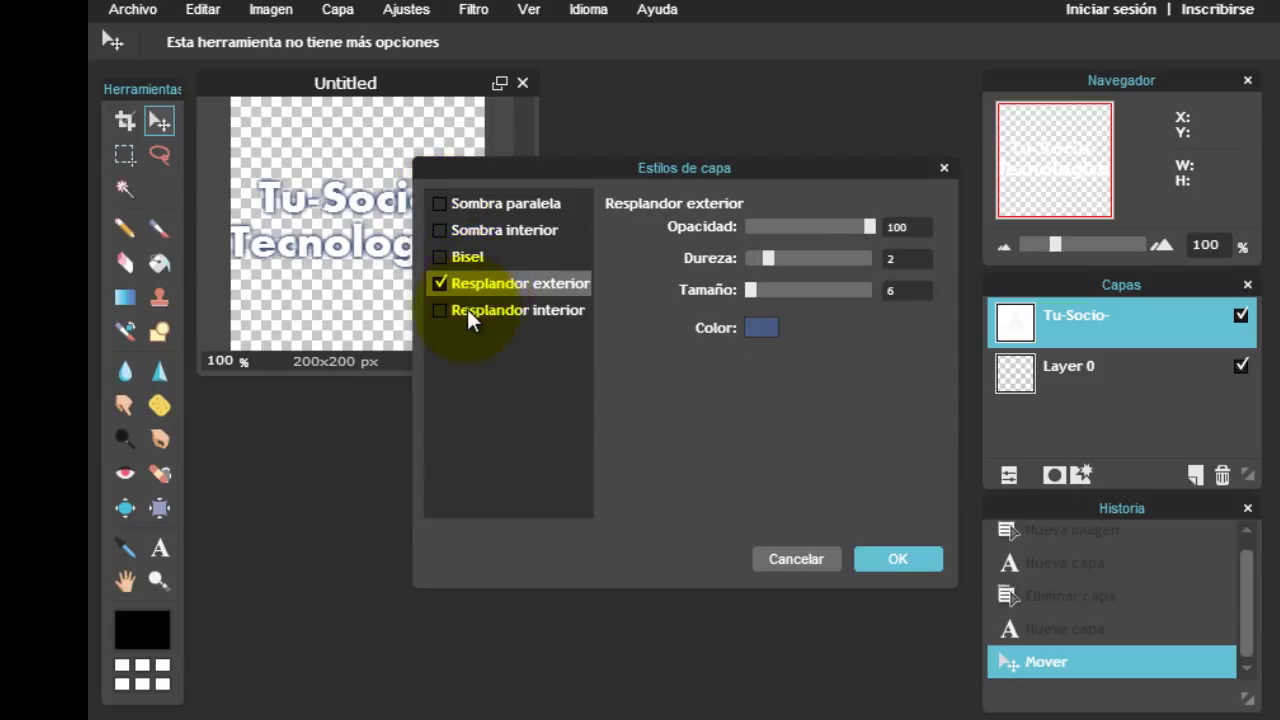
left_click(467, 310)
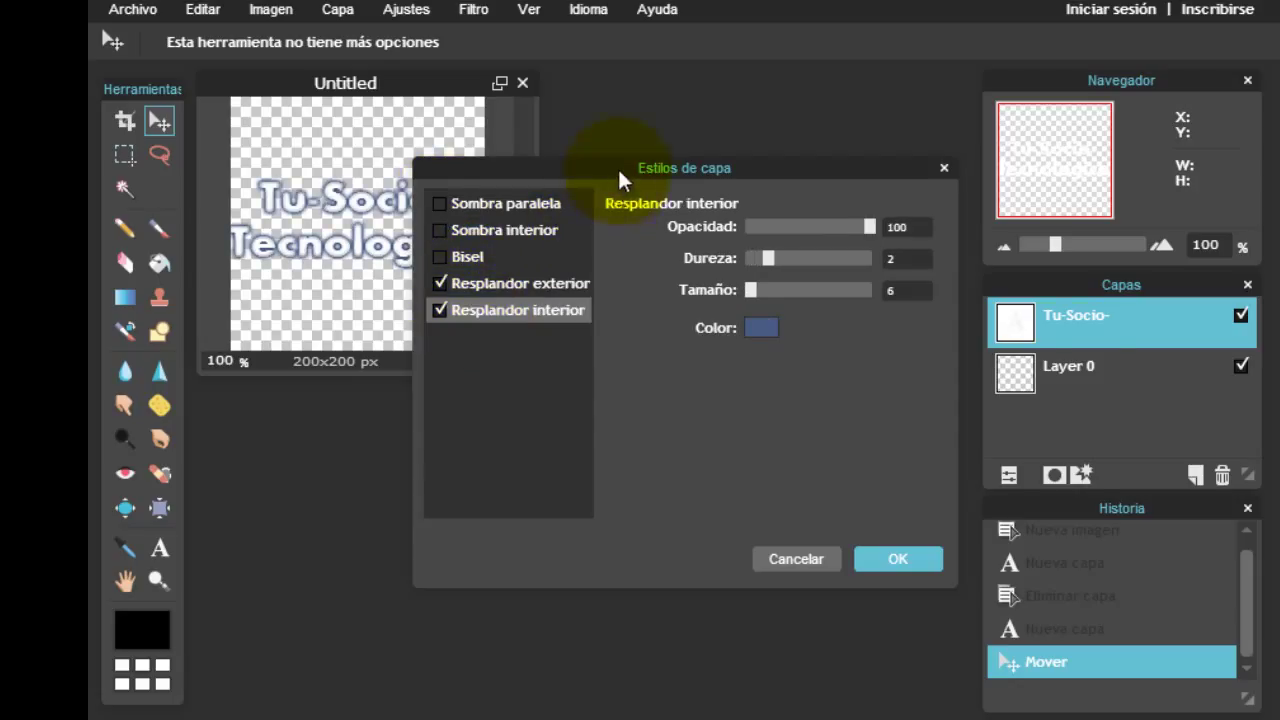
left_click_drag(617, 166, 798, 176)
left_click_drag(358, 237, 334, 250)
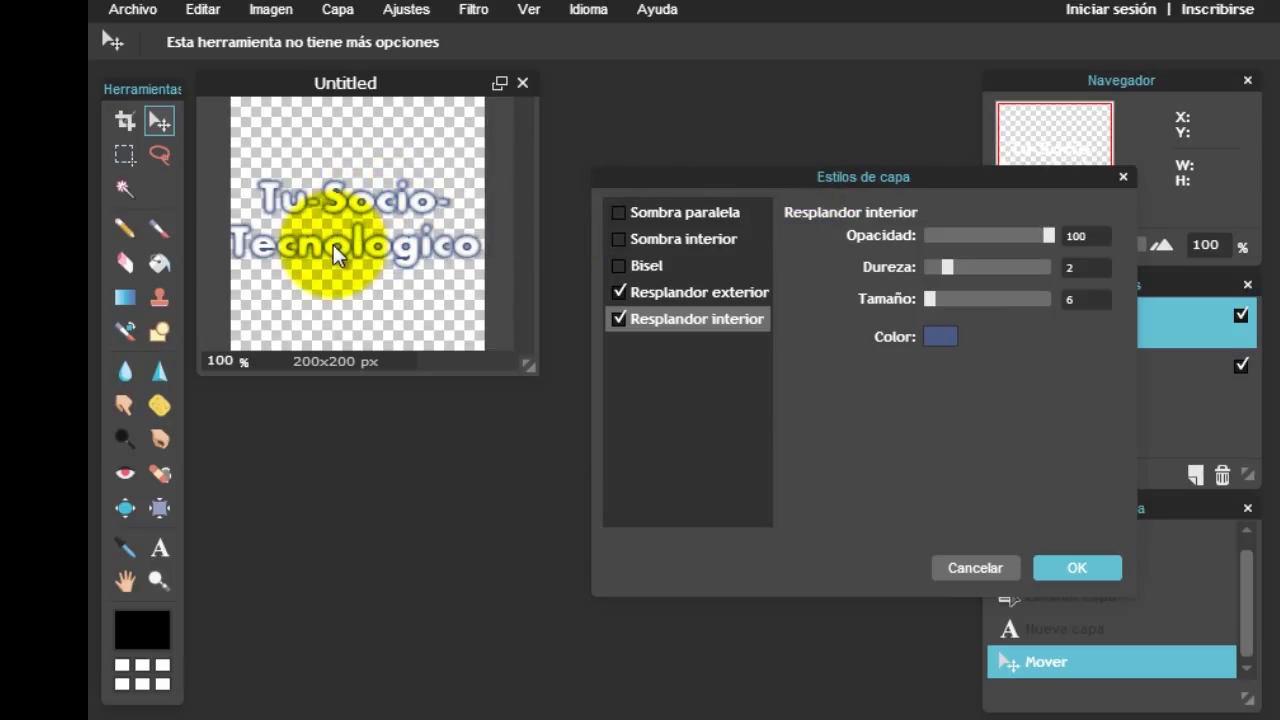
- Set the Resplandor interior color to a medium blue (3b548a) and apply the layer styles
left_click(934, 339)
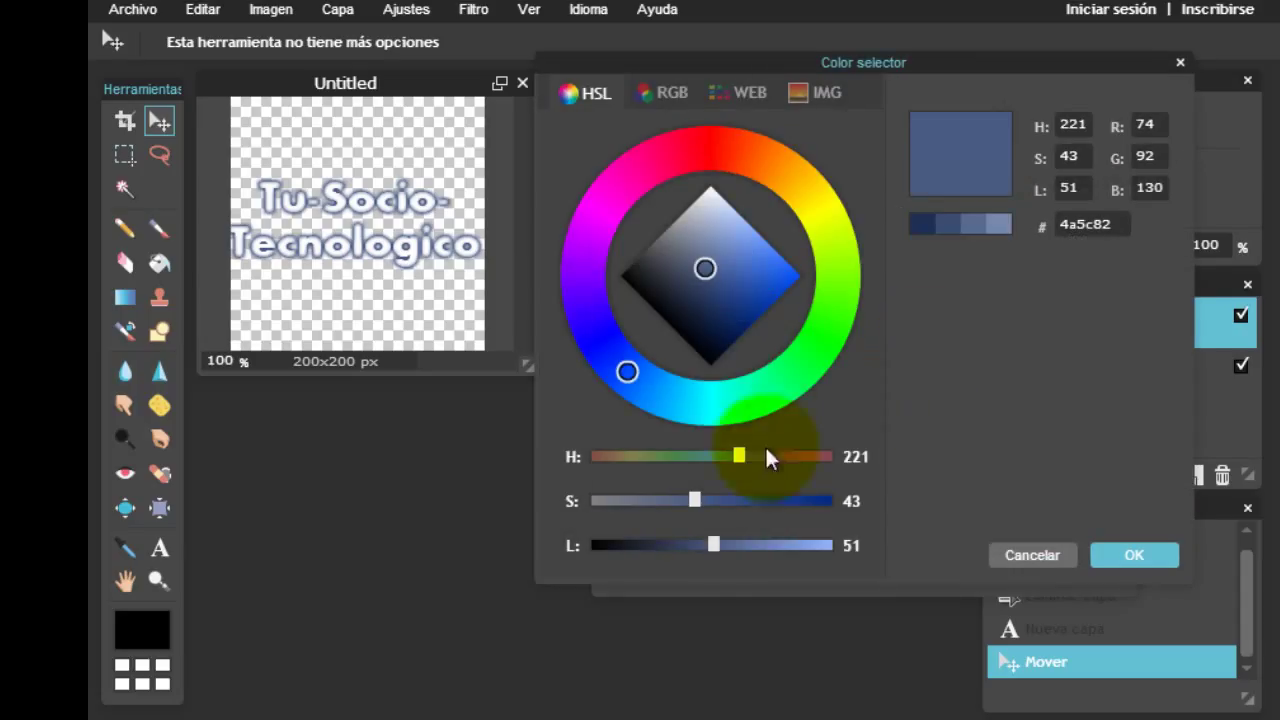
left_click_drag(696, 541, 690, 541)
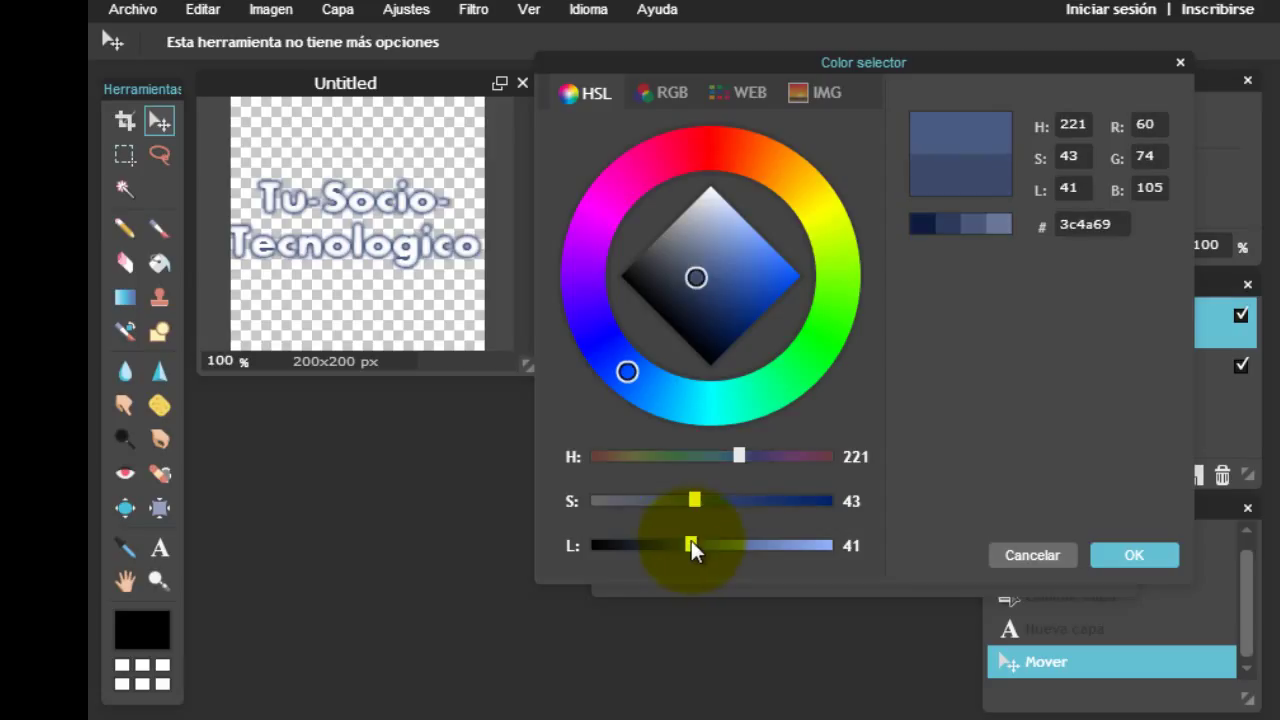
left_click(720, 277)
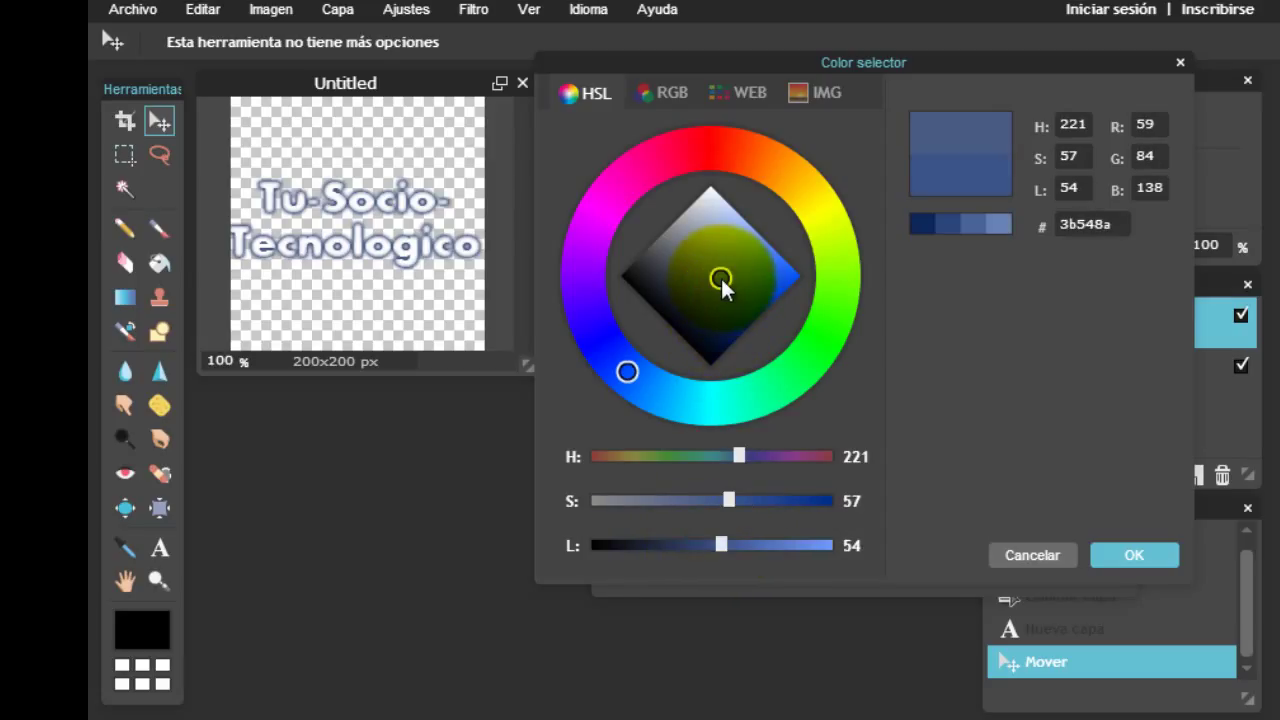
left_click(1138, 559)
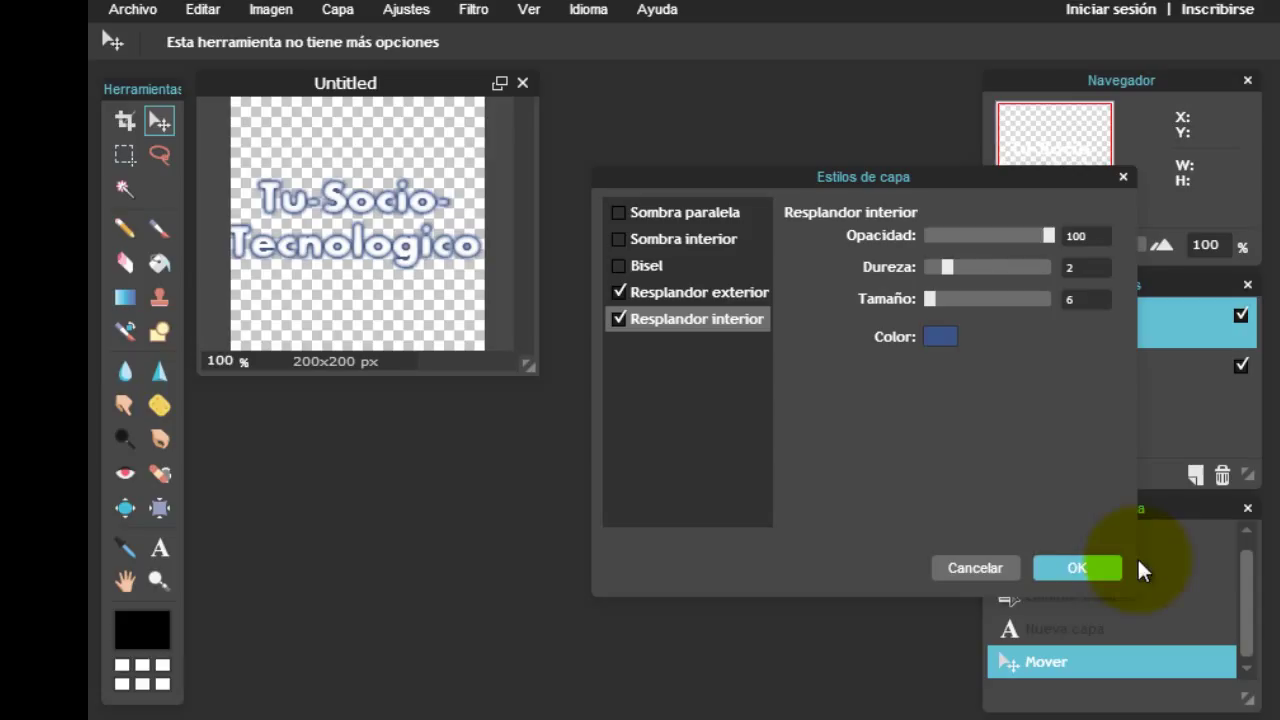
left_click(1080, 568)
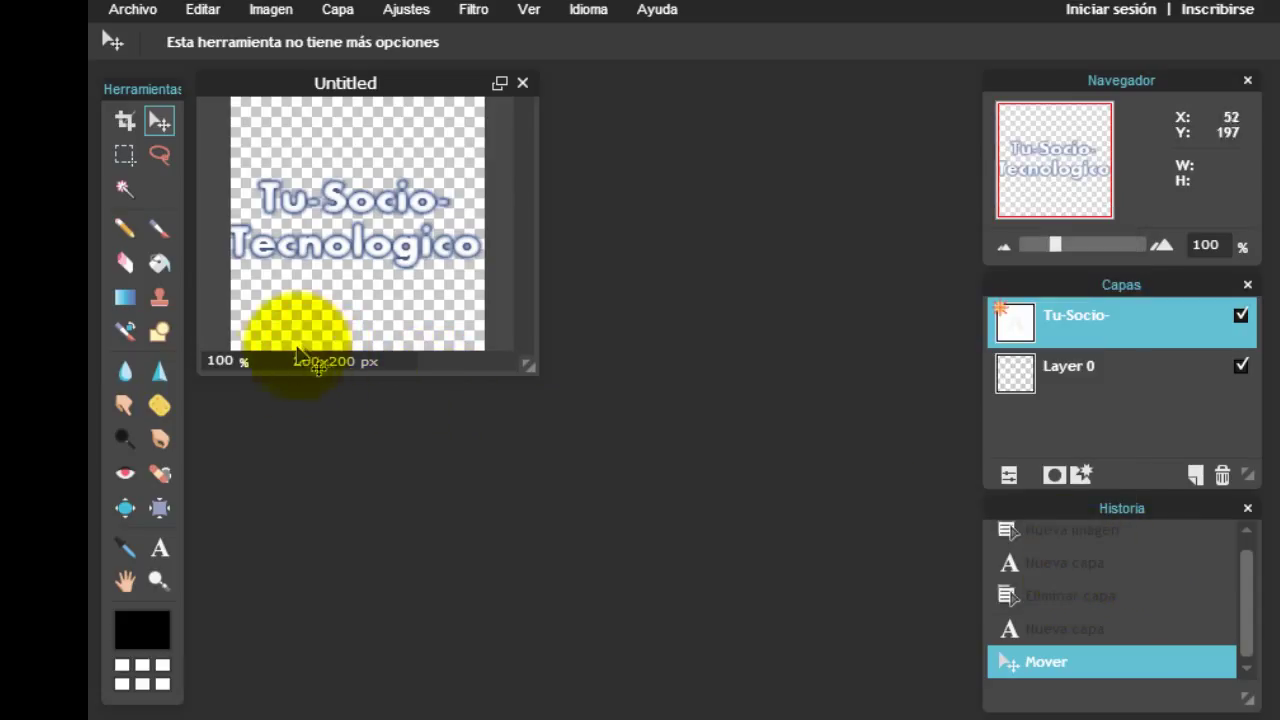
- Edit the existing watermark text and reduce its size to 32
left_click(160, 548)
left_click(300, 215)
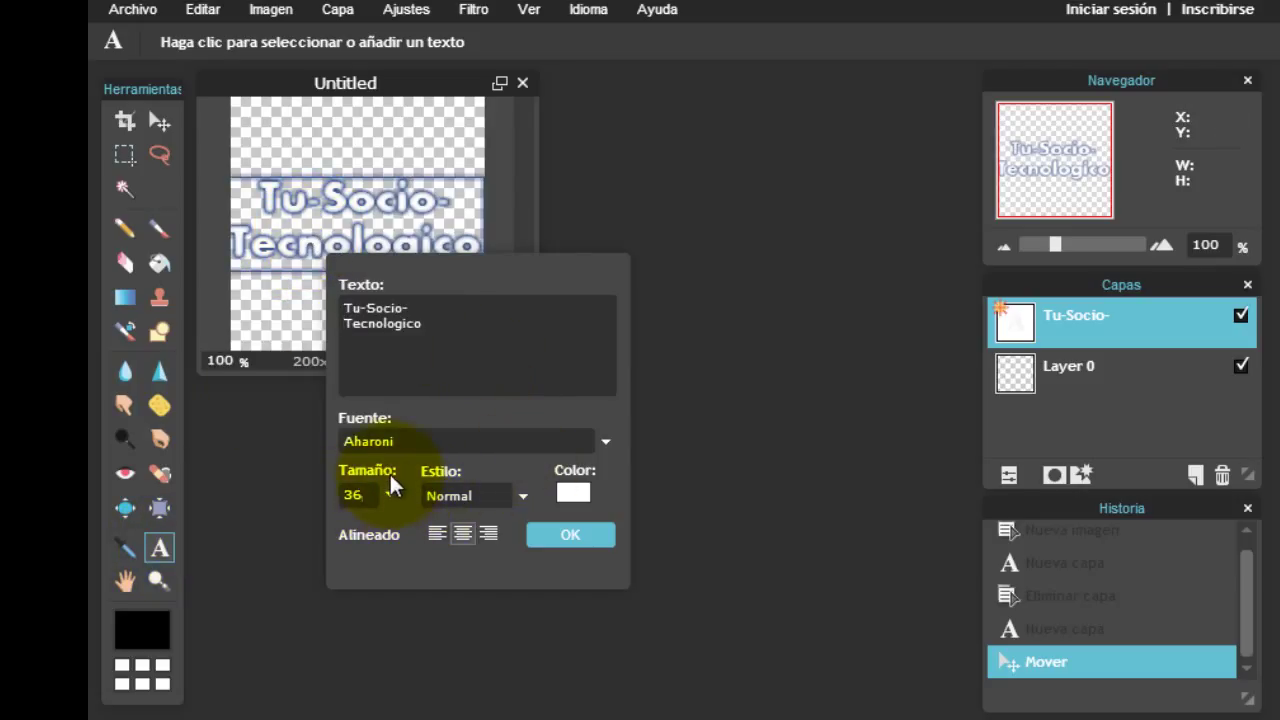
key("BackSpace")
type("2")
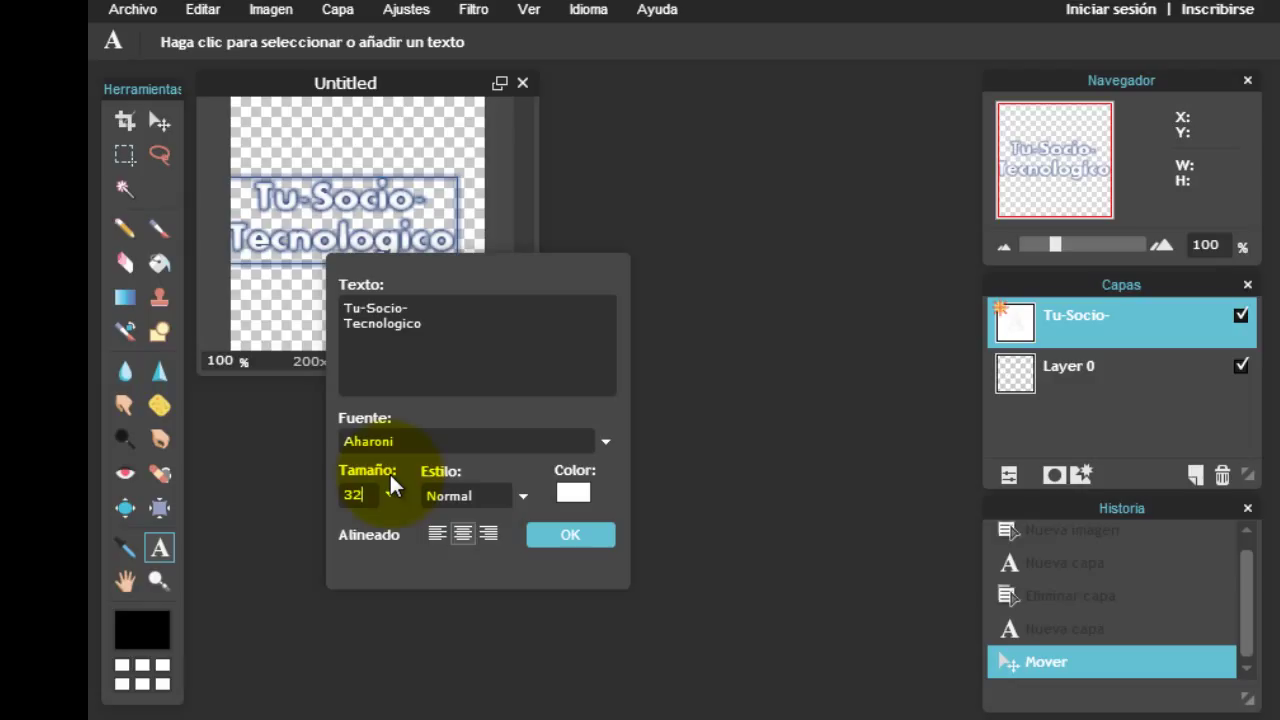
left_click(562, 535)
- Reposition the resized text so it is horizontally centered within the canvas and apply the text edit
left_click(363, 195)
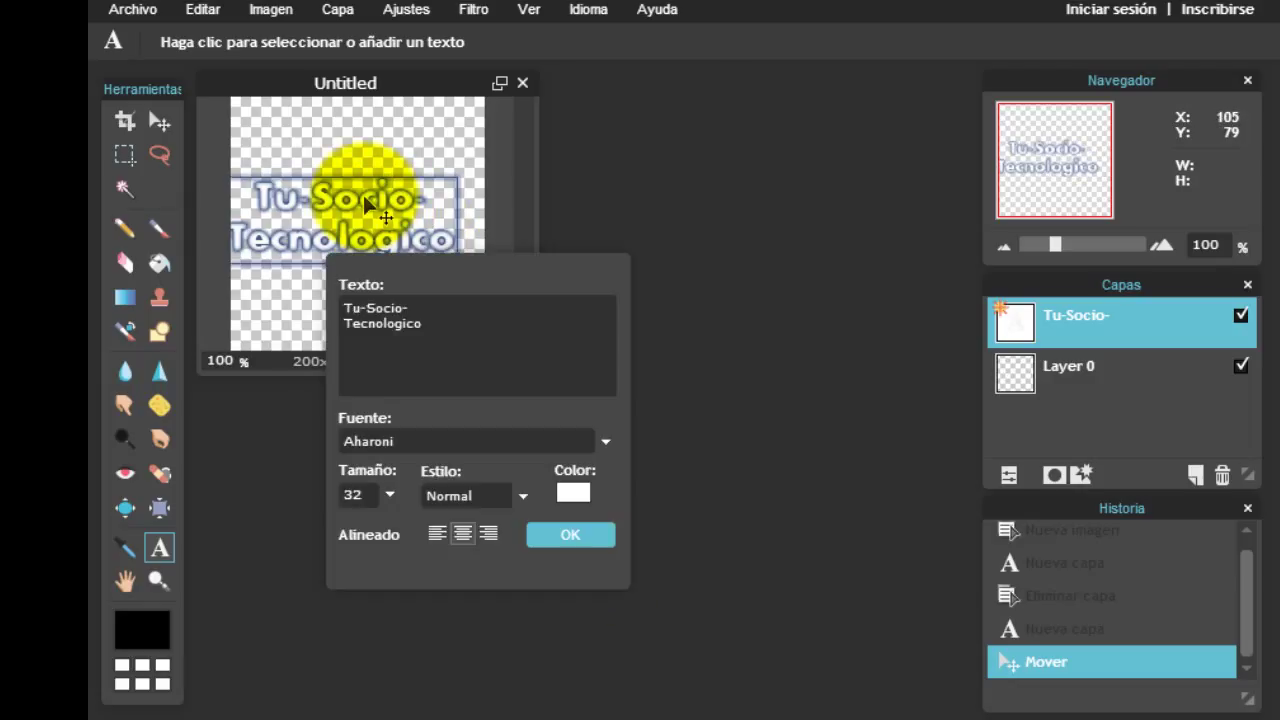
left_click_drag(375, 199, 389, 193)
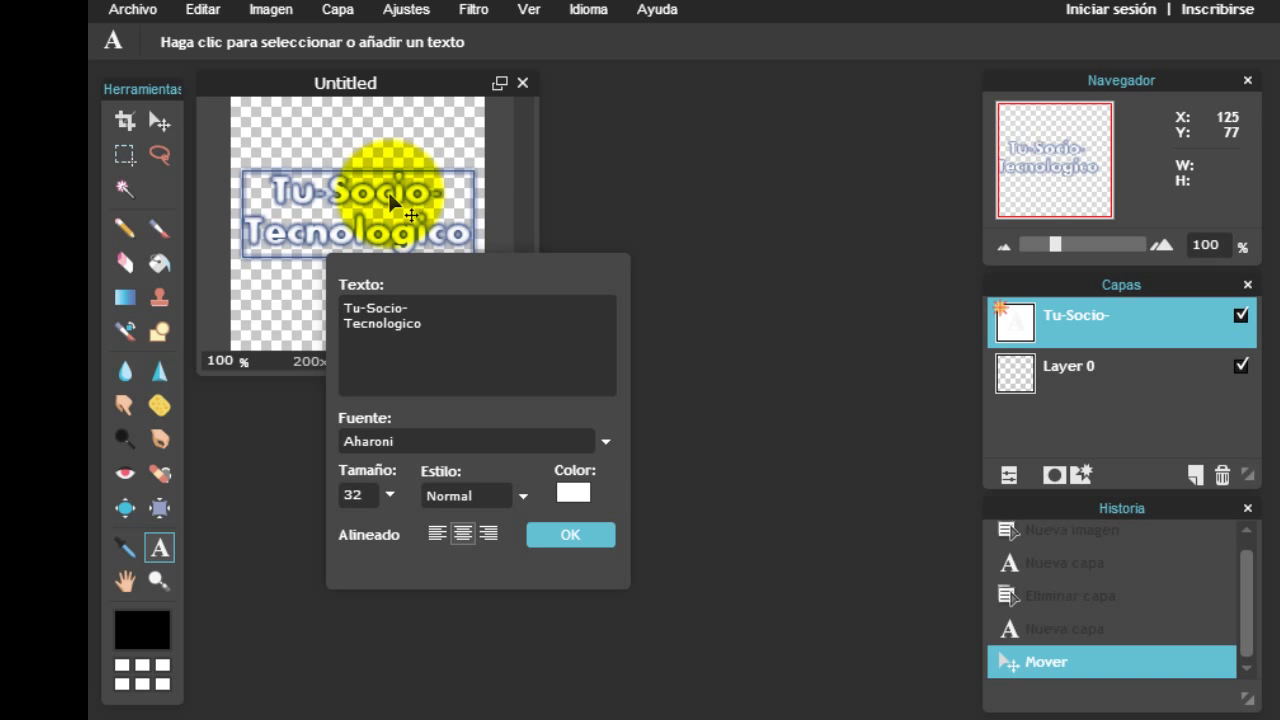
left_click(574, 534)
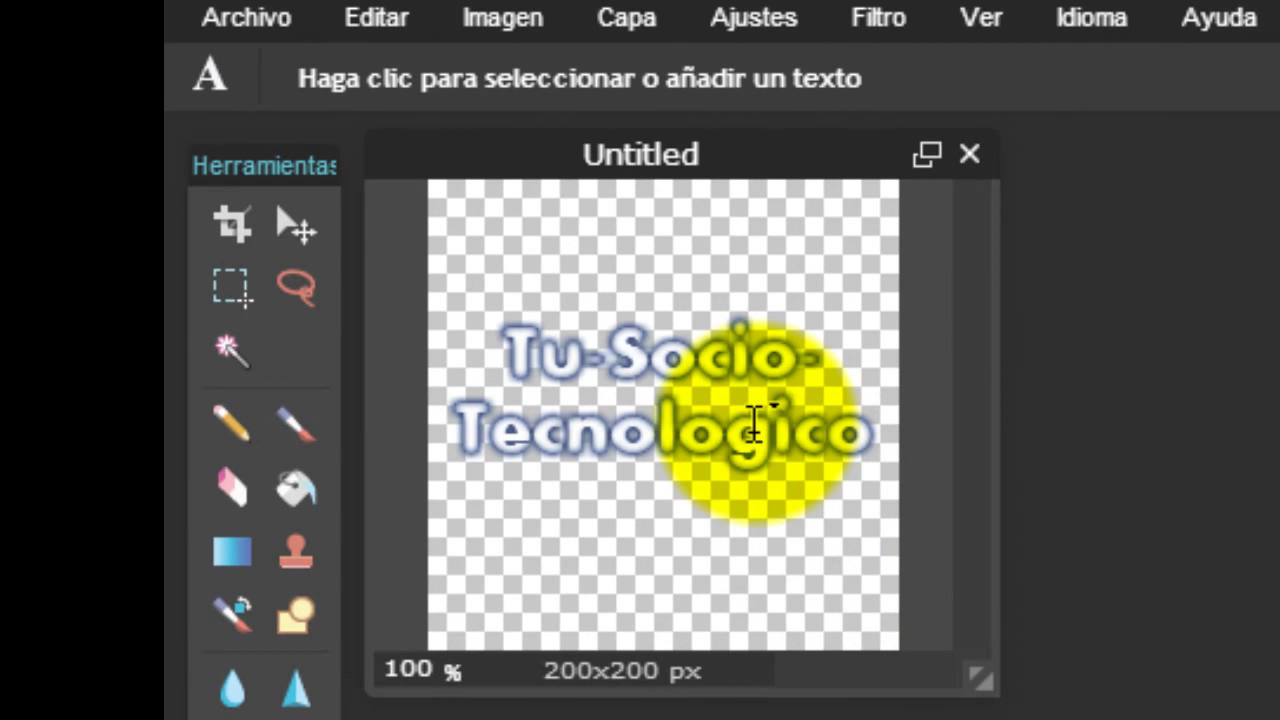
- Start saving the watermark image to the computer and set its format to PNG (transparente, calidad total)
left_click(280, 36)
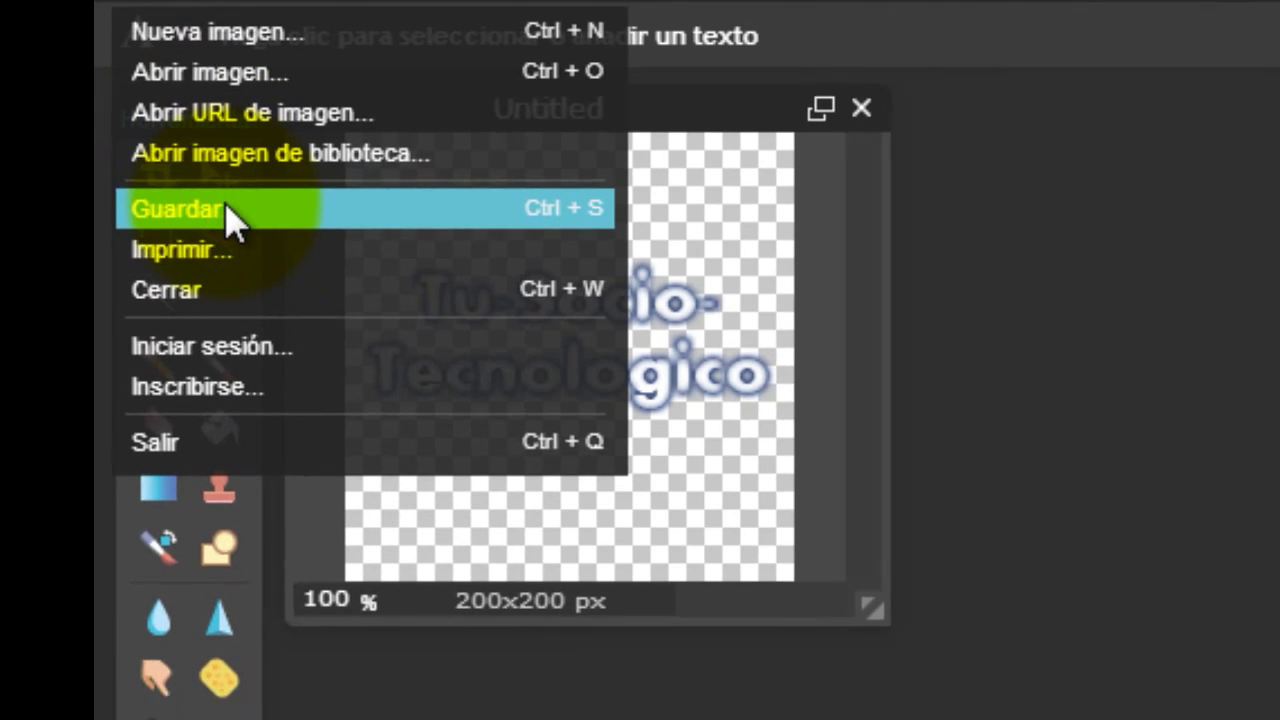
left_click(298, 262)
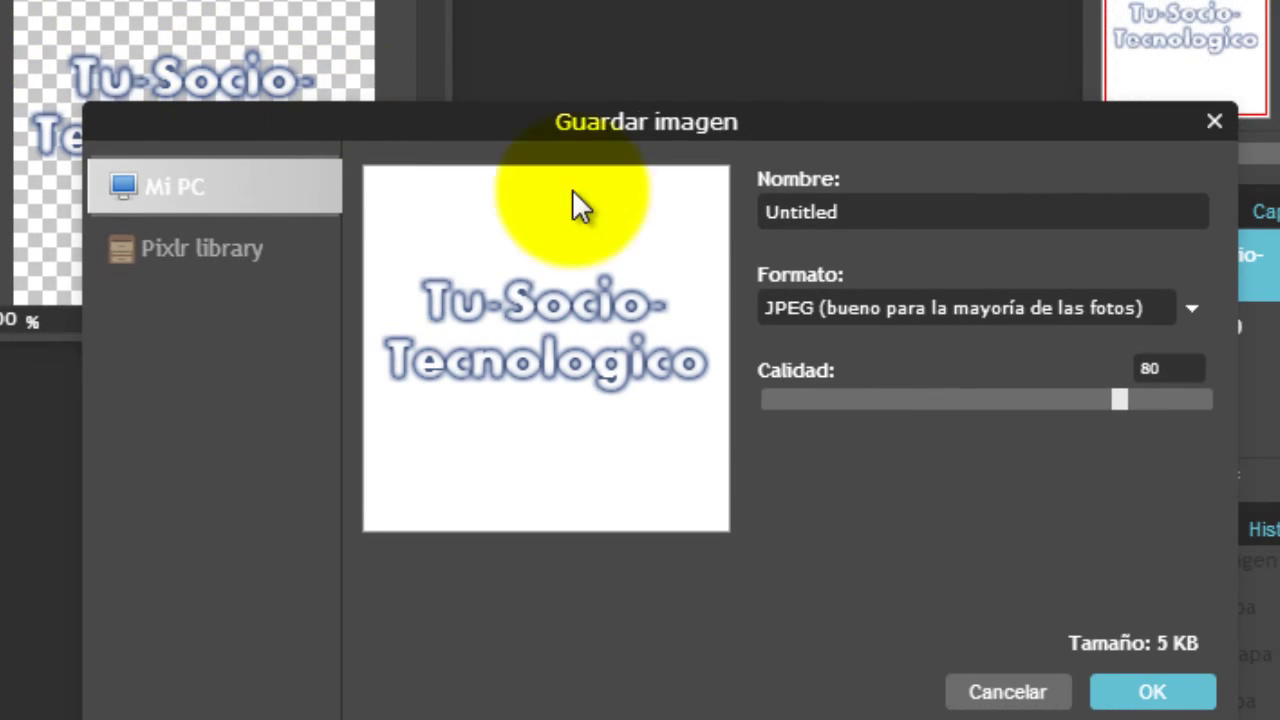
left_click(1060, 303)
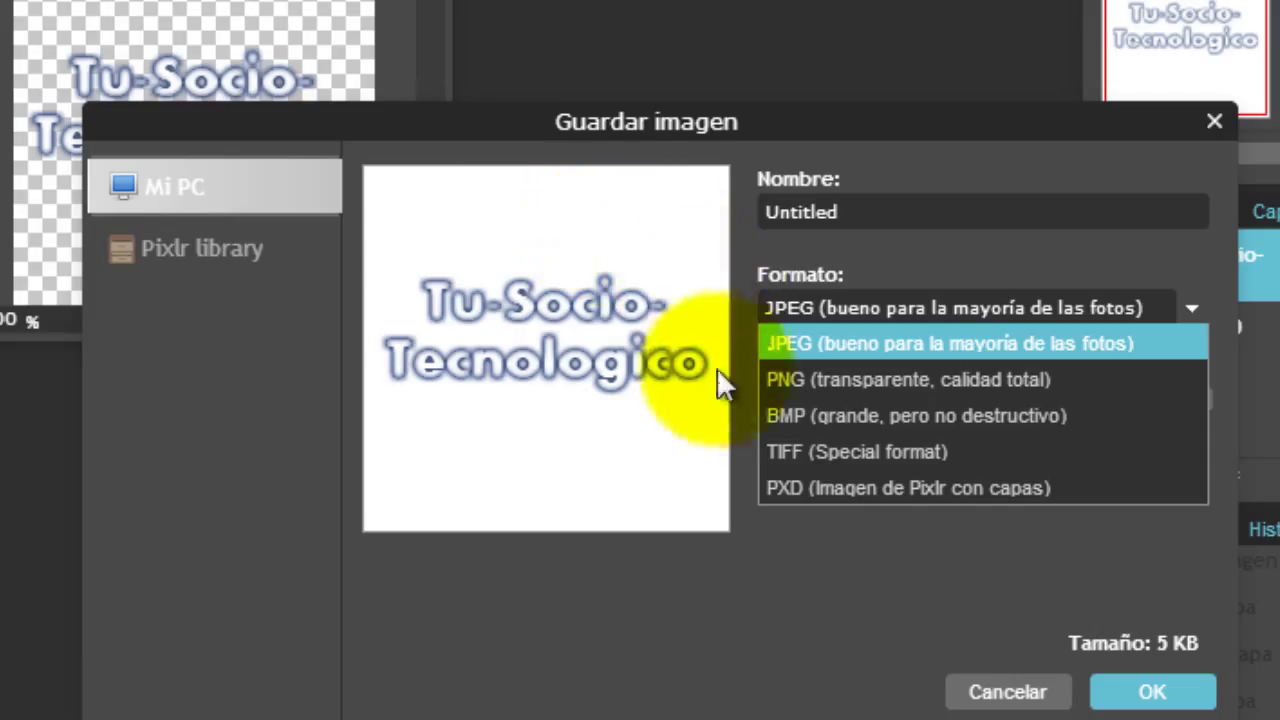
left_click(874, 379)
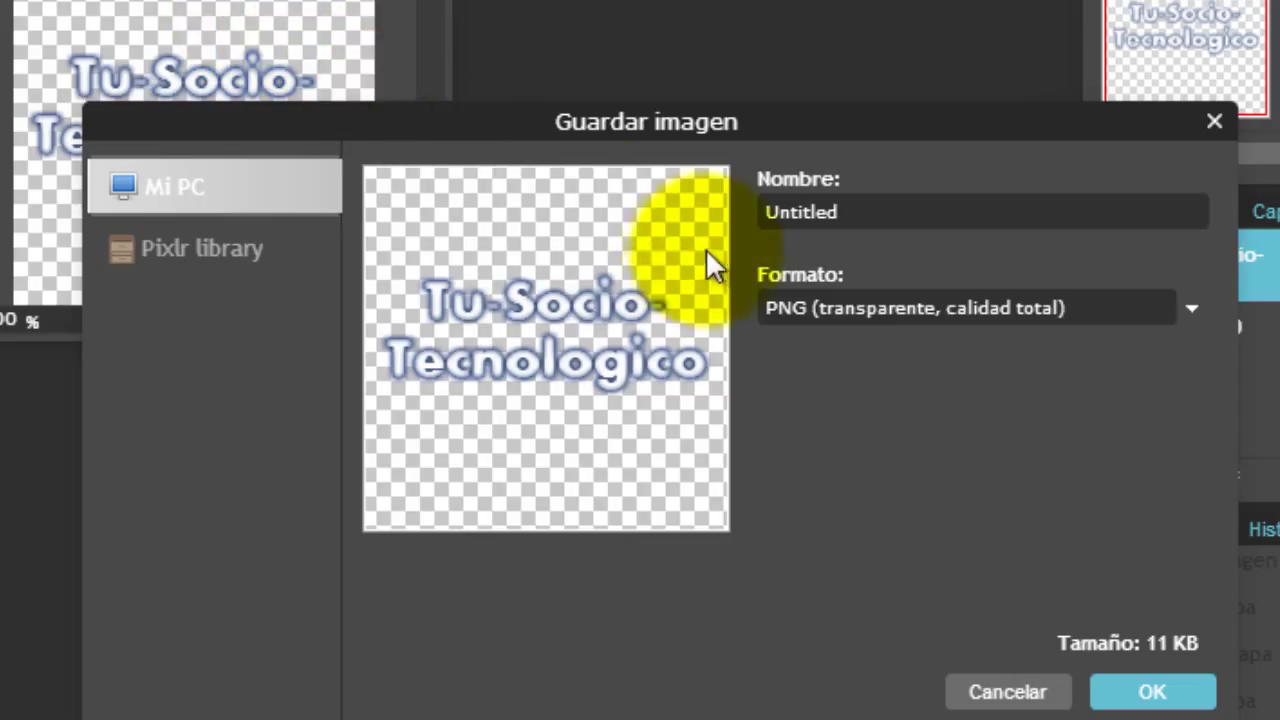
- Save the transparent image as tst_ejemplo.png in the tu-socio-tecnologico folder
left_click(1150, 695)
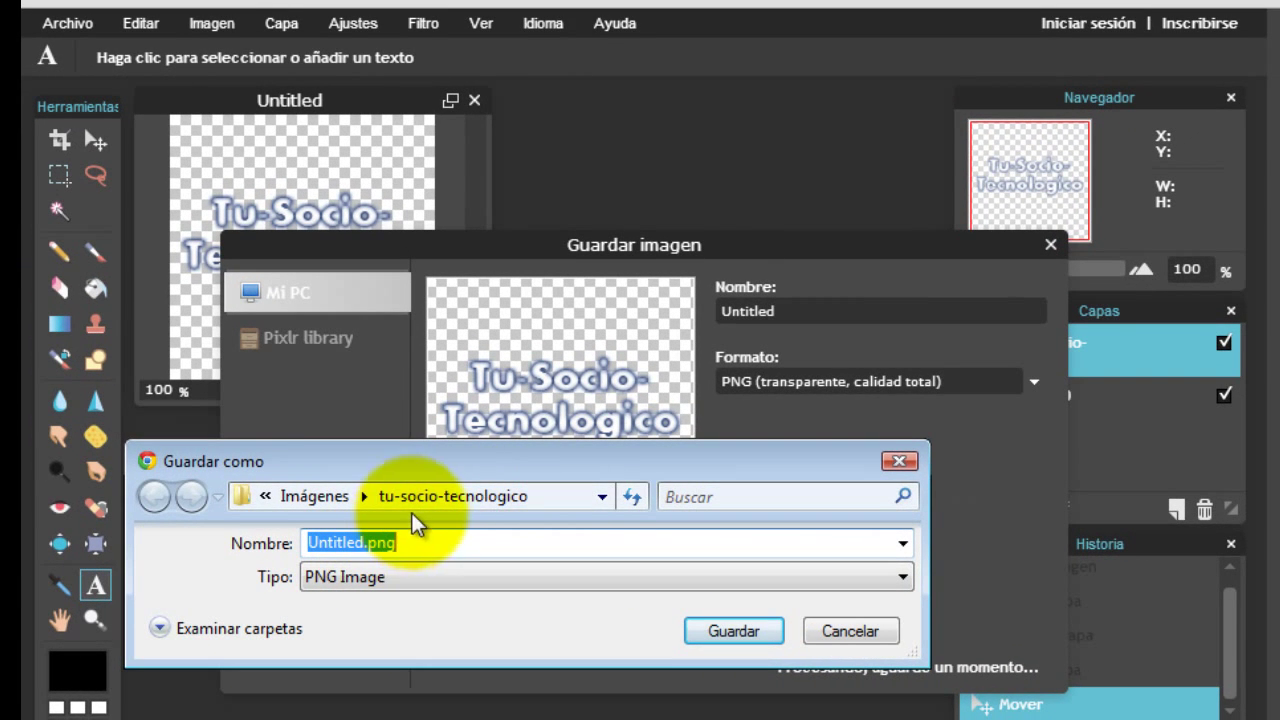
left_click(461, 545)
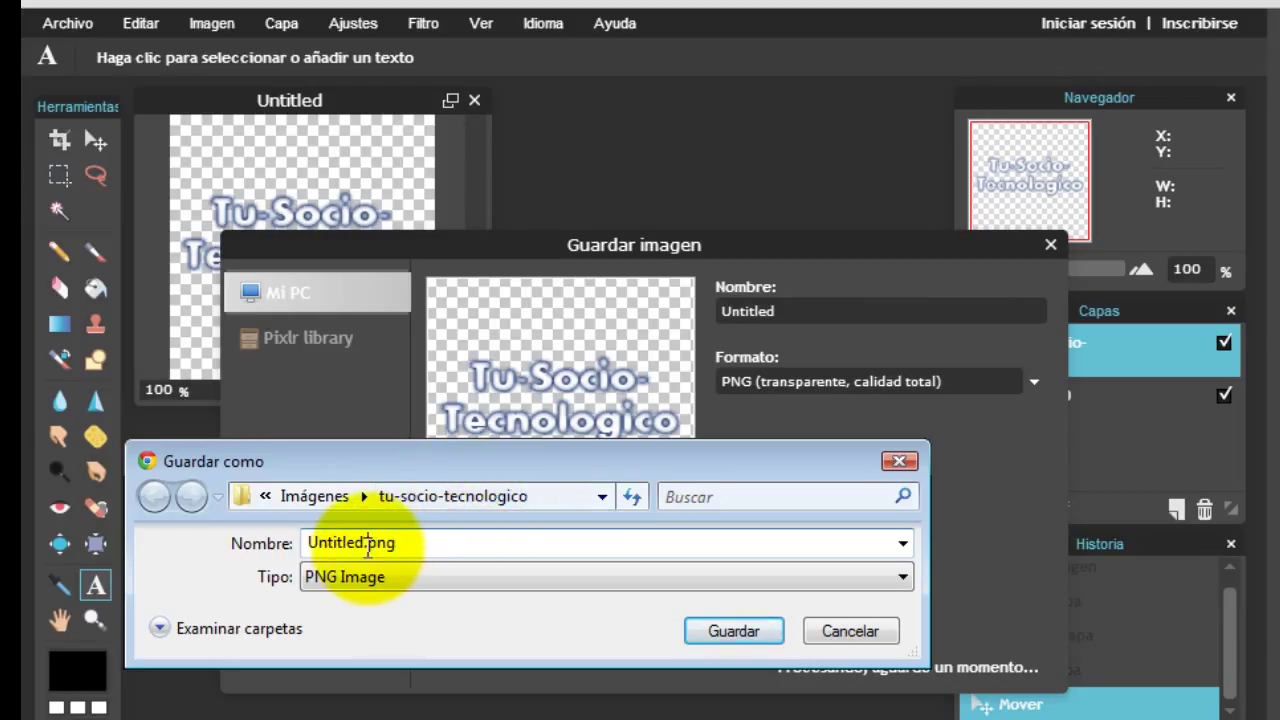
left_click_drag(364, 541, 241, 541)
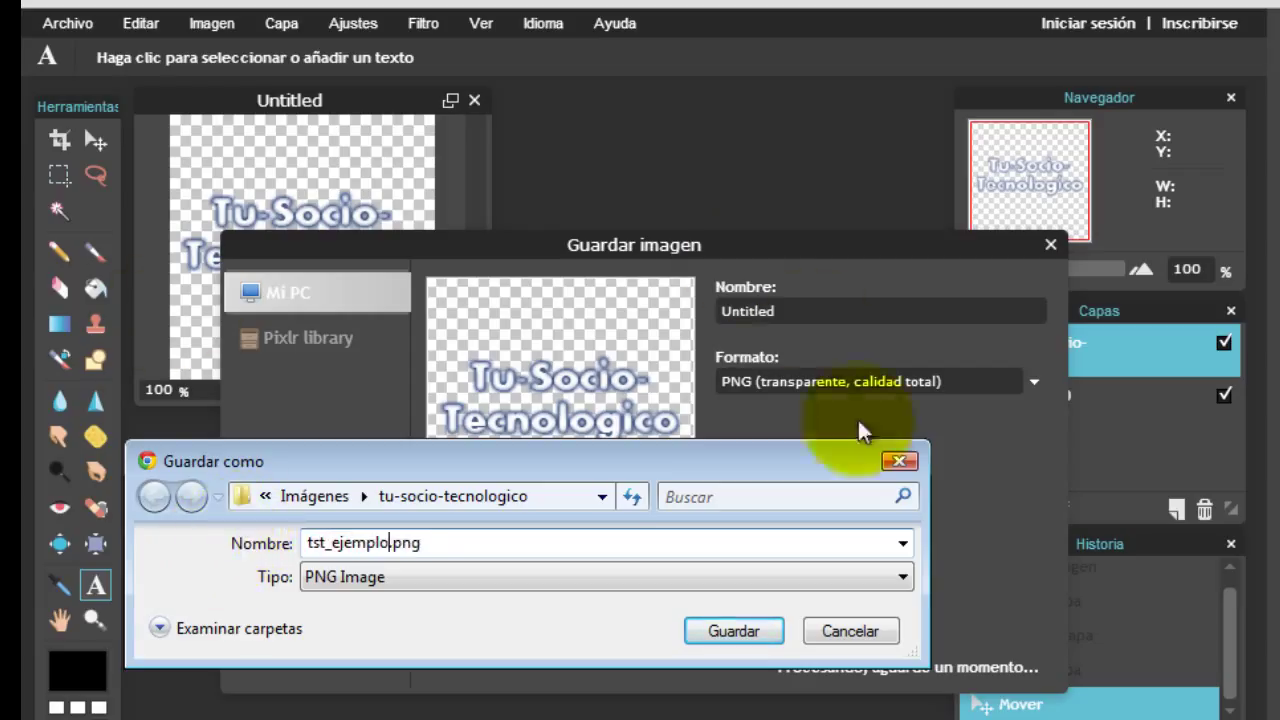
left_click(738, 636)
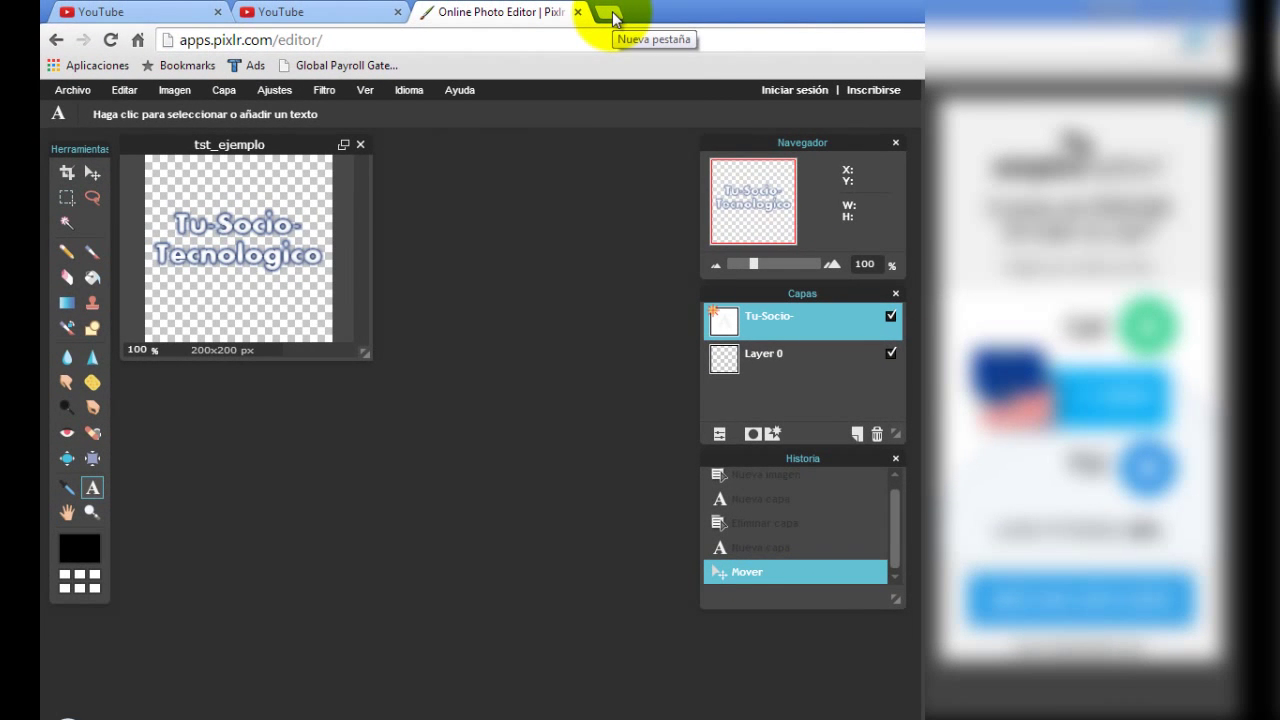
- Open google.com in a new browser tab
left_click(608, 13)
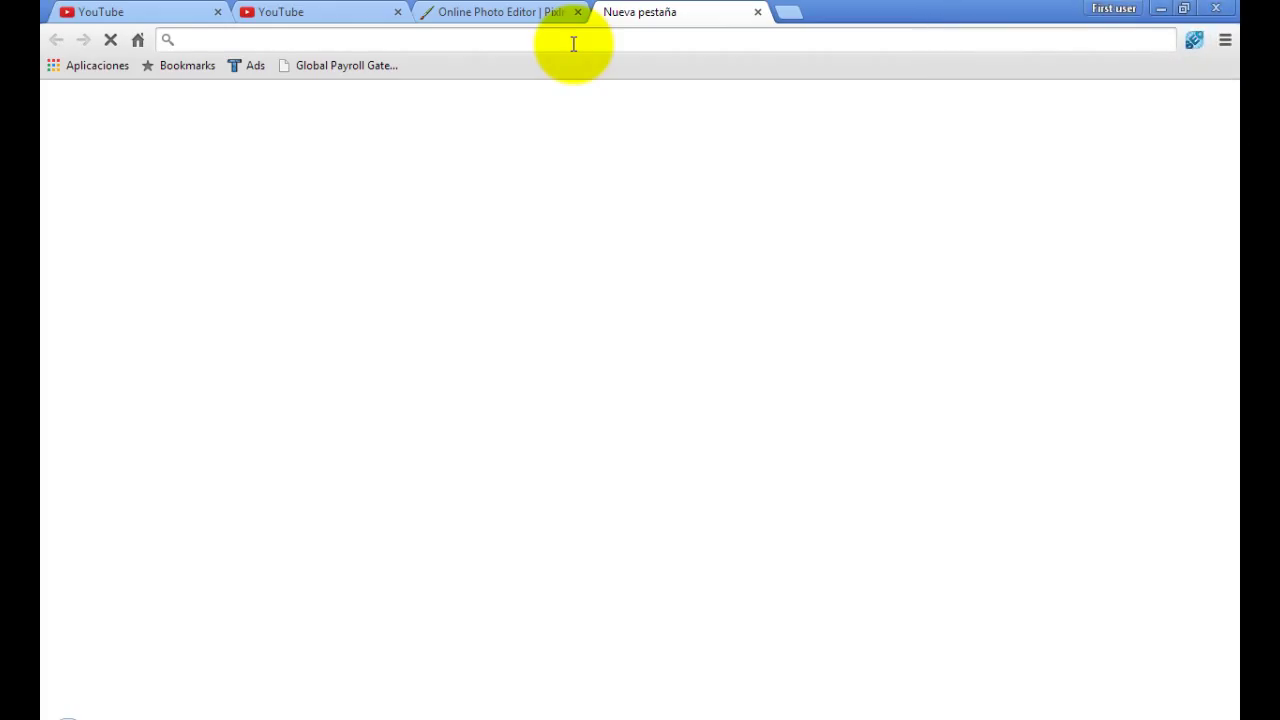
type("google.com")
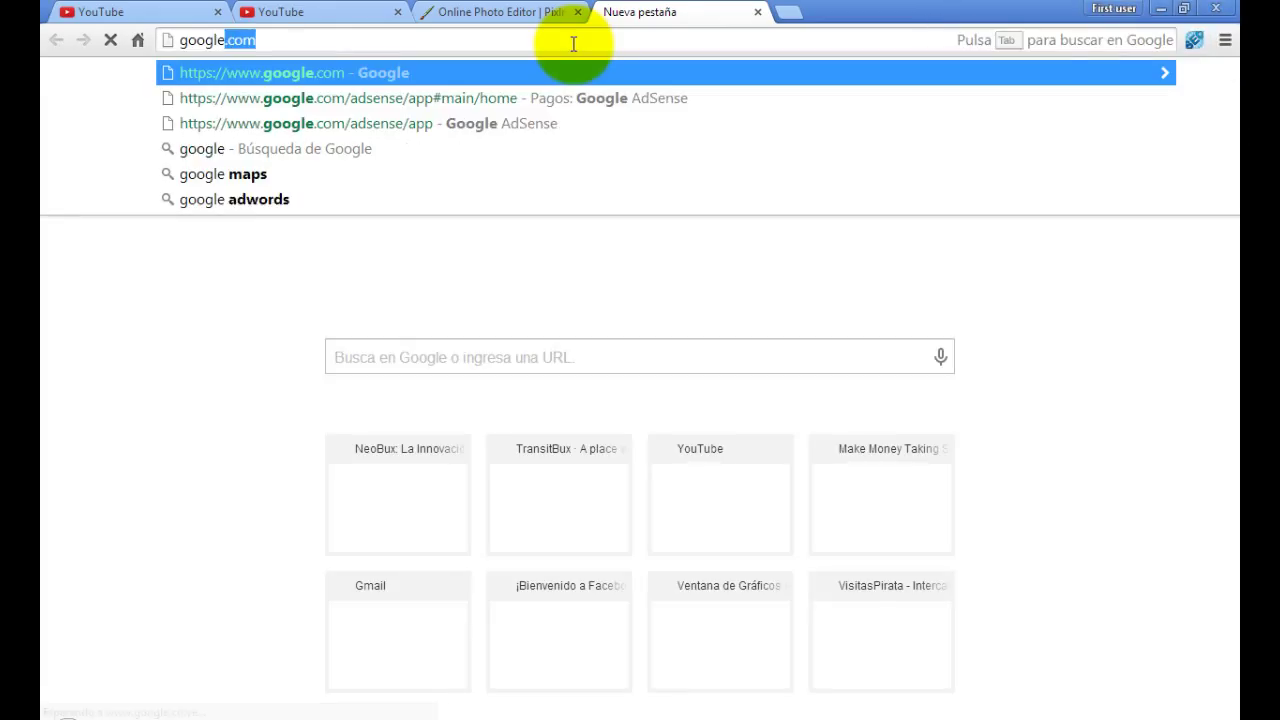
key("Return")
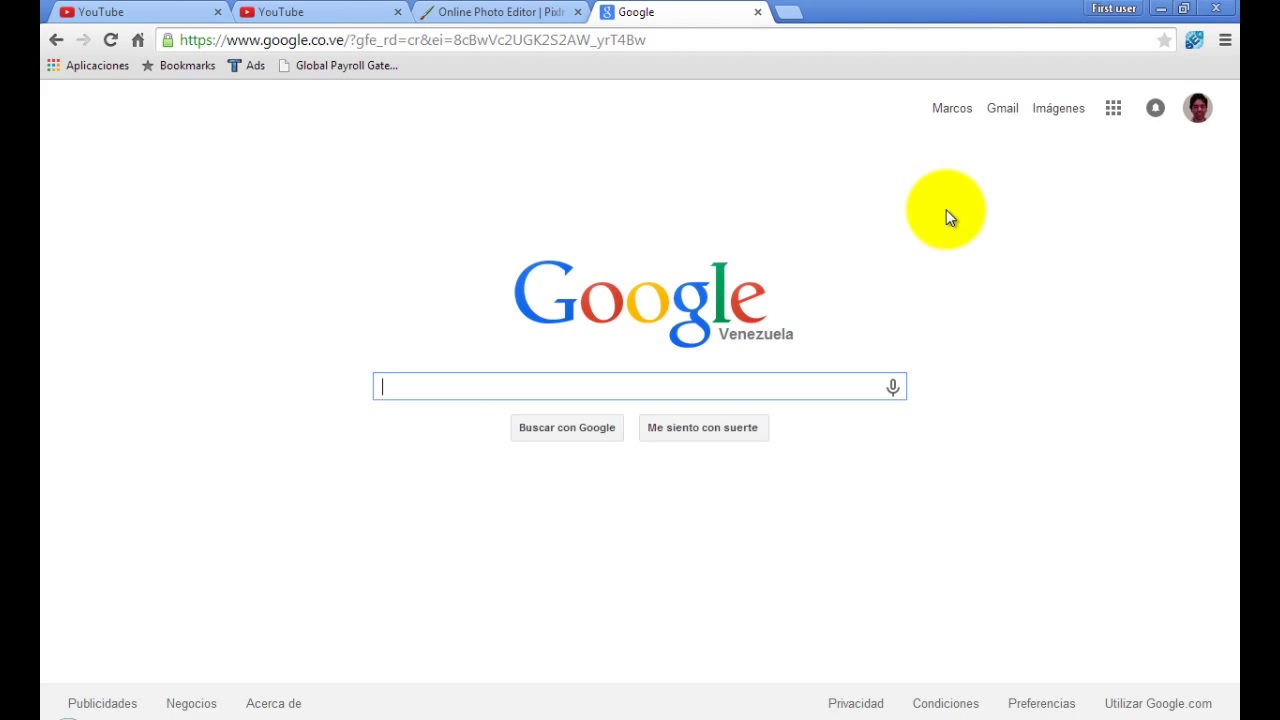
- Search Google for "simbolo de musica" and show the image results
type("simbol")
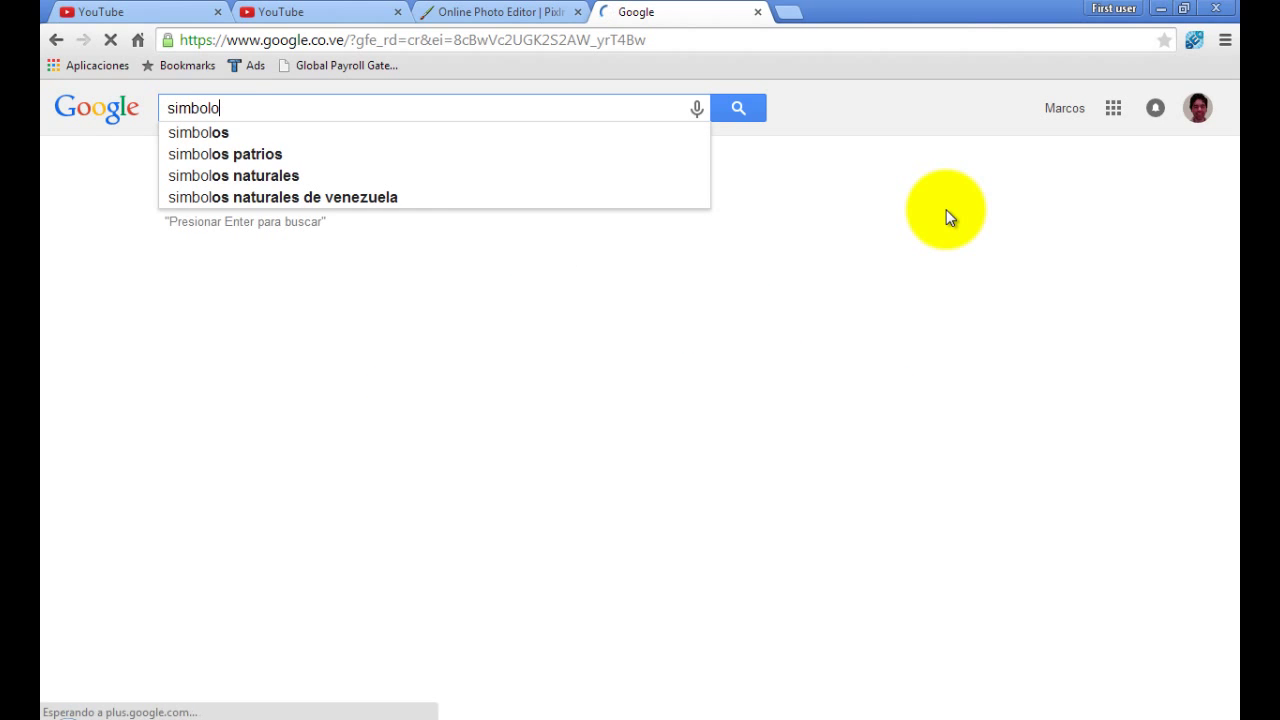
type("o ")
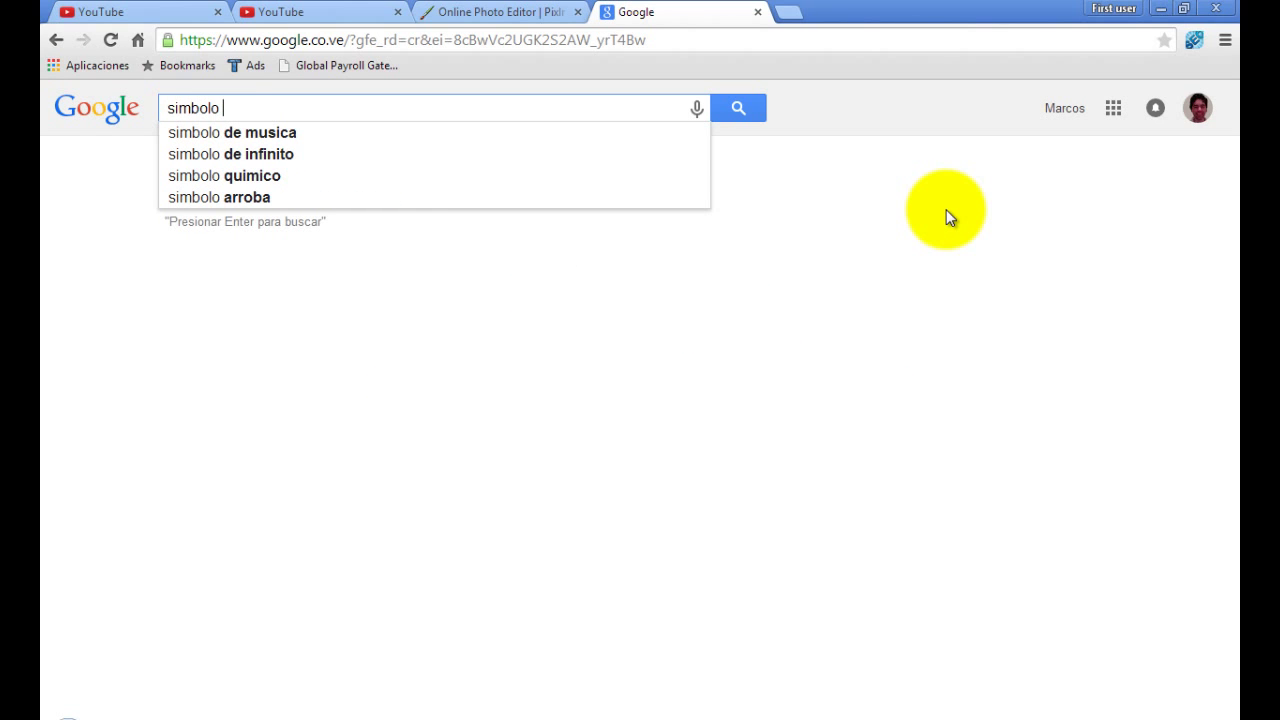
type("de m")
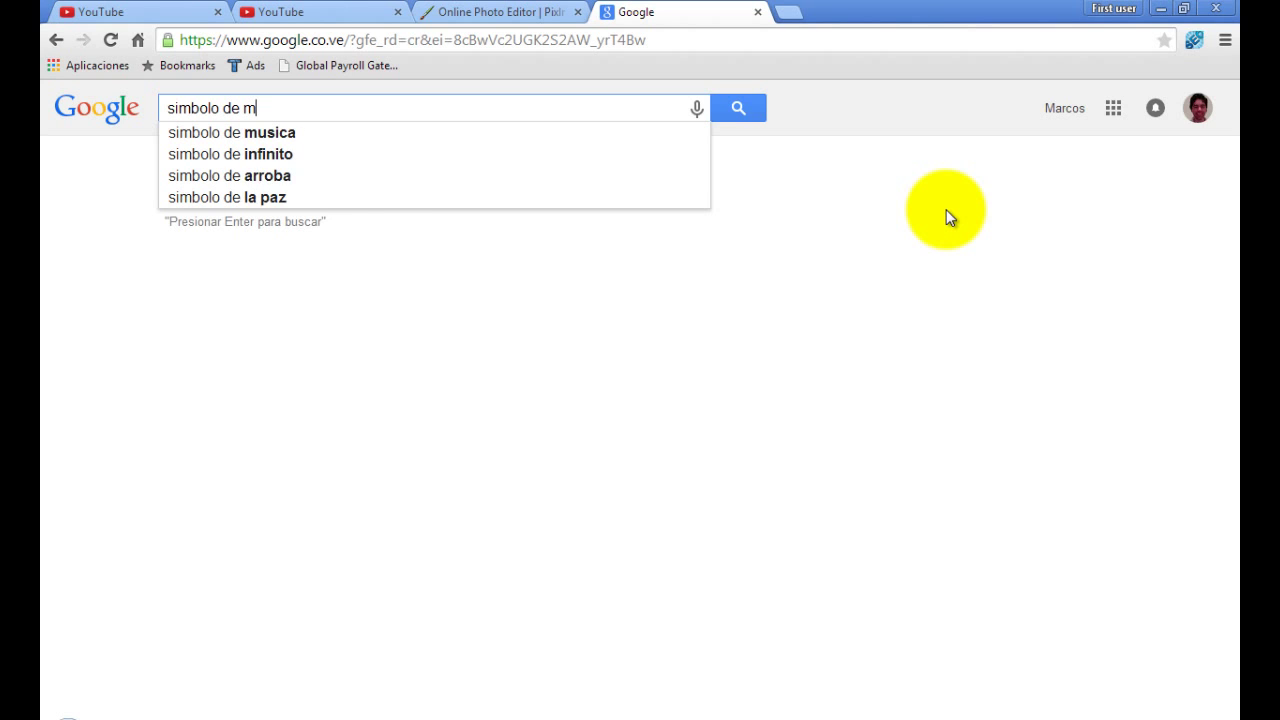
type("usica")
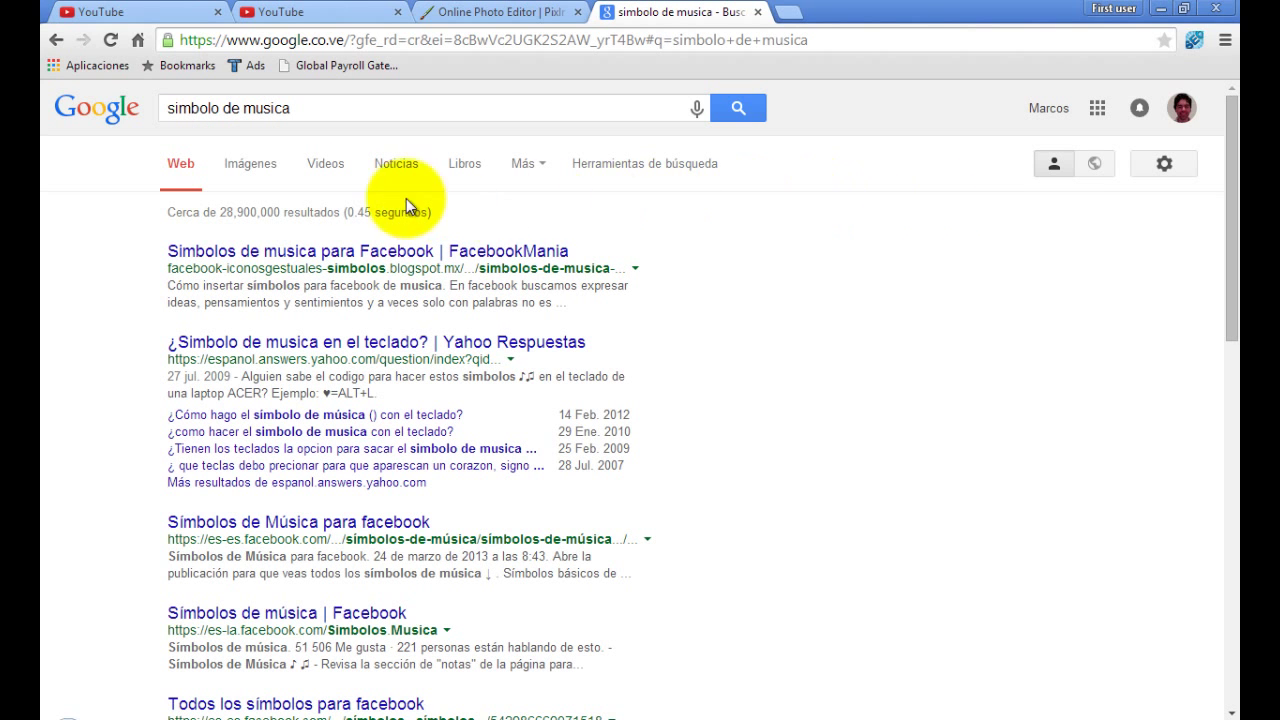
left_click(260, 176)
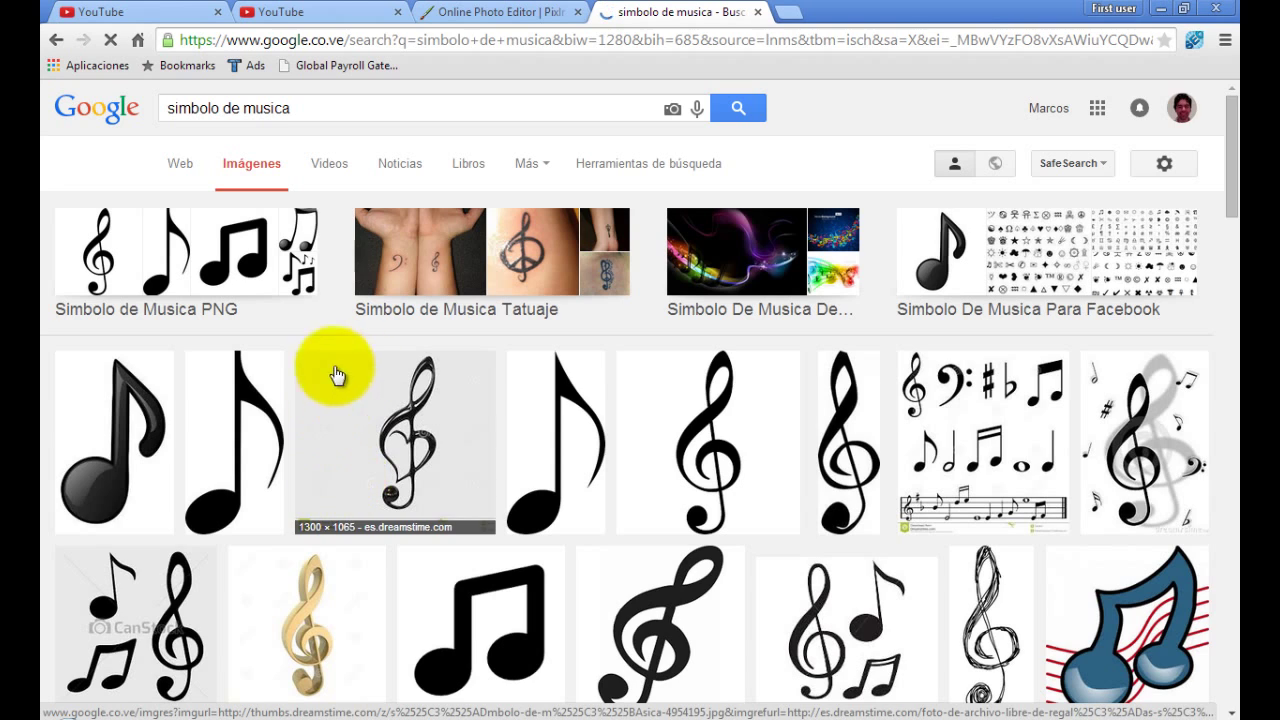
- Preview the glossy black single note and the black double note with joined stems among the image results
scroll(541, 518, "down", 2)
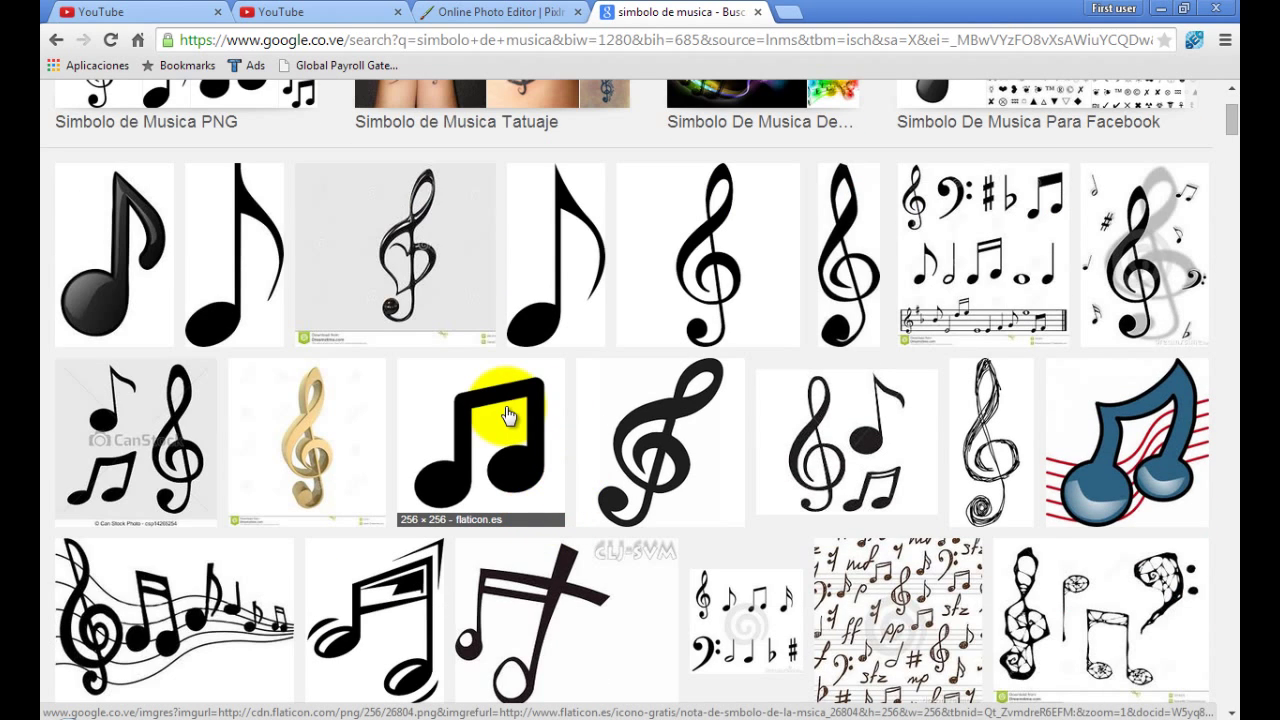
left_click(135, 307)
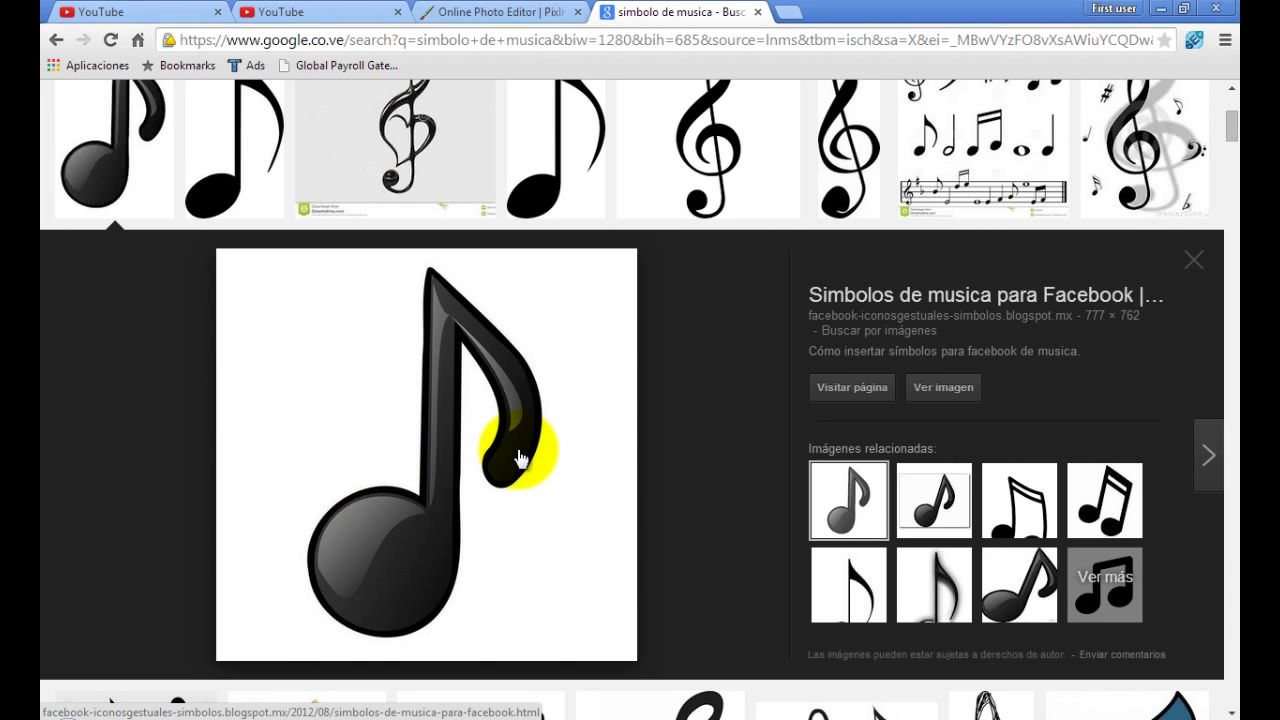
right_click(541, 491)
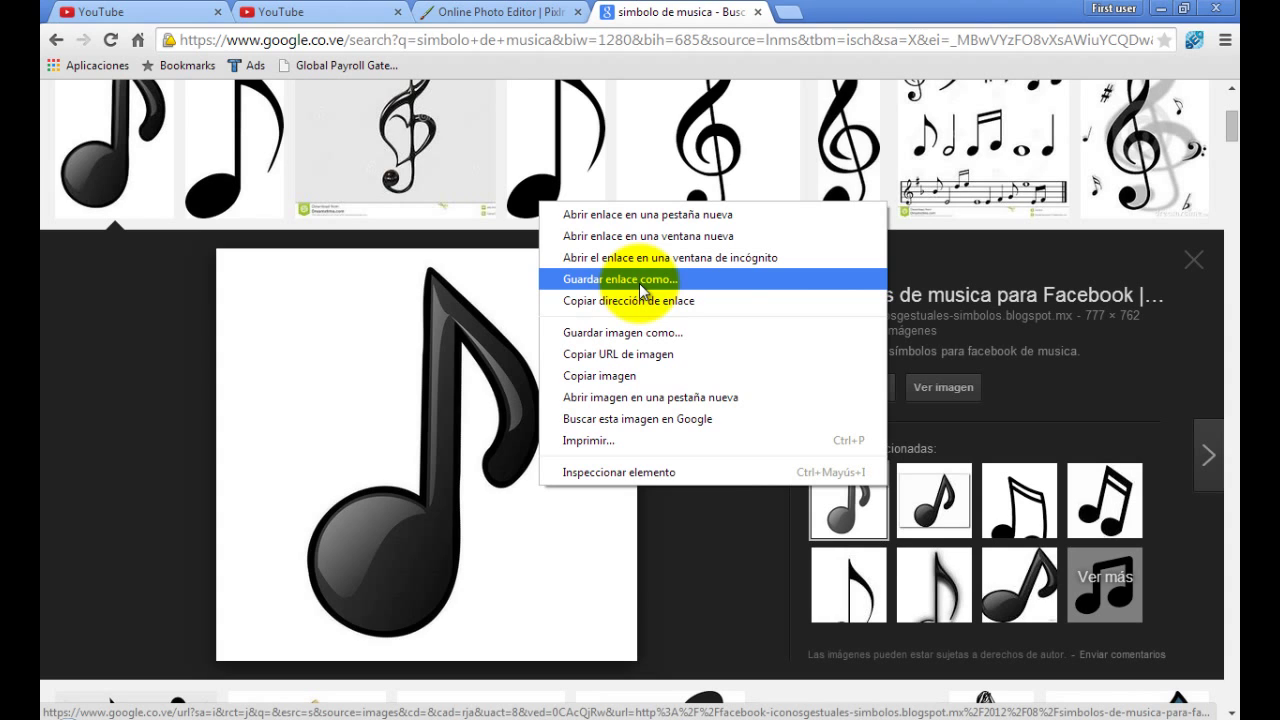
left_click(717, 552)
scroll(716, 523, "down", 4)
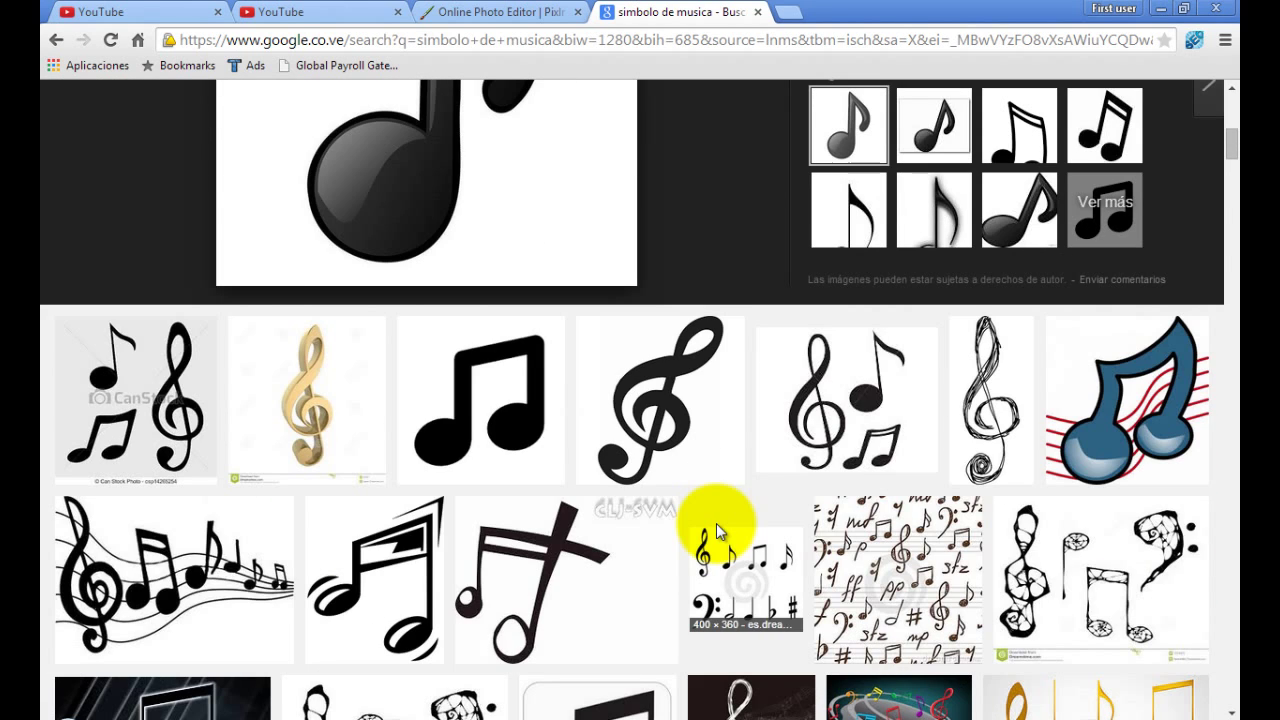
left_click(494, 437)
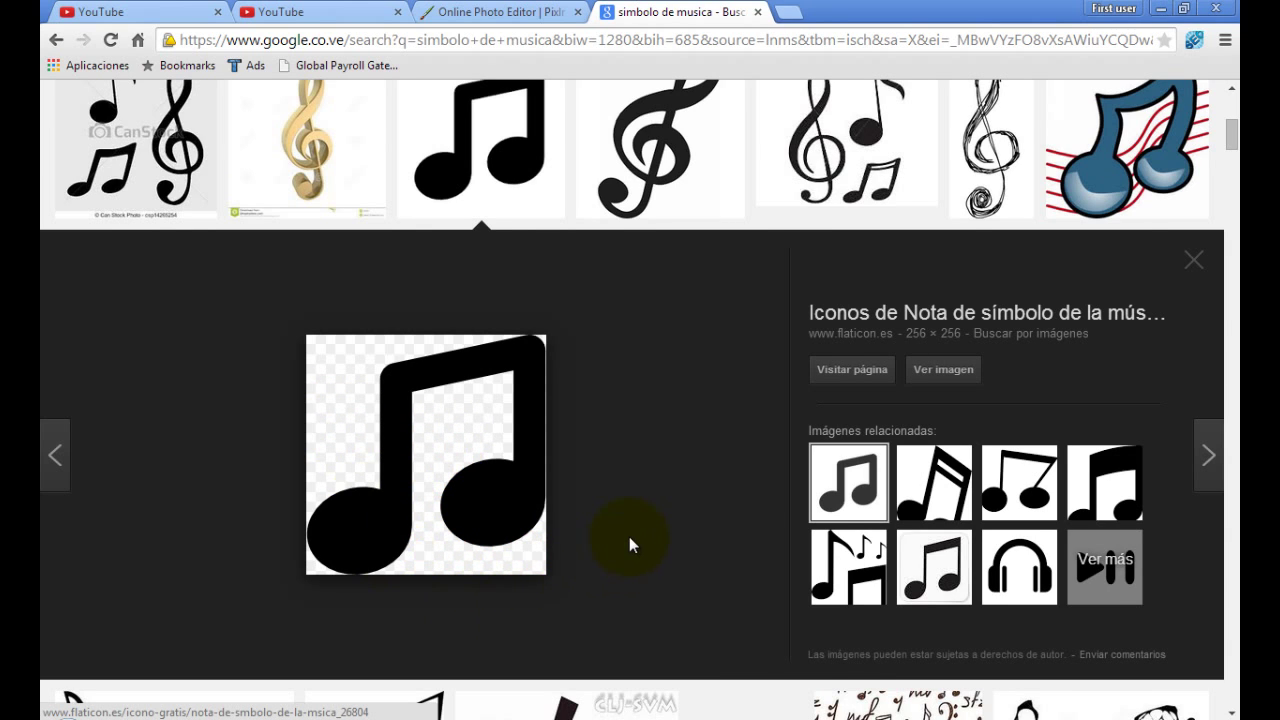
- Browse the image results for other music symbols that could serve as a watermark
scroll(629, 536, "up", 3)
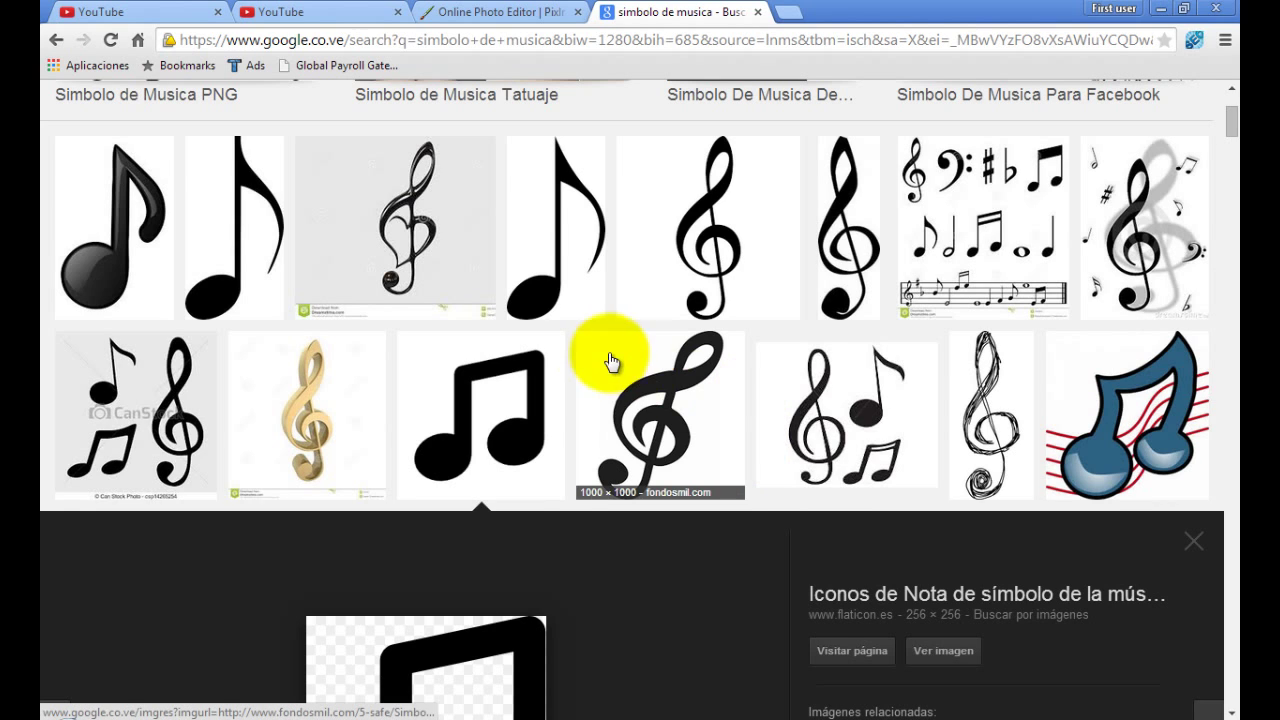
scroll(558, 530, "down", 2)
scroll(558, 540, "down", 3)
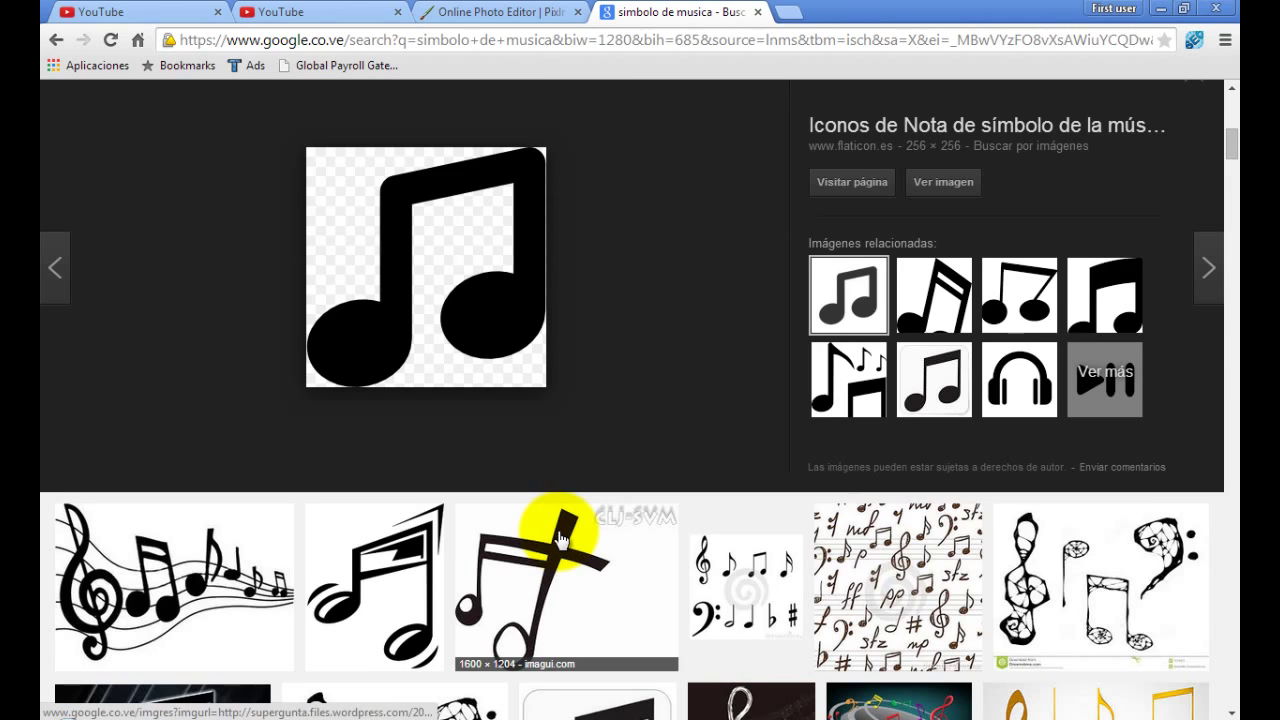
scroll(560, 540, "down", 3)
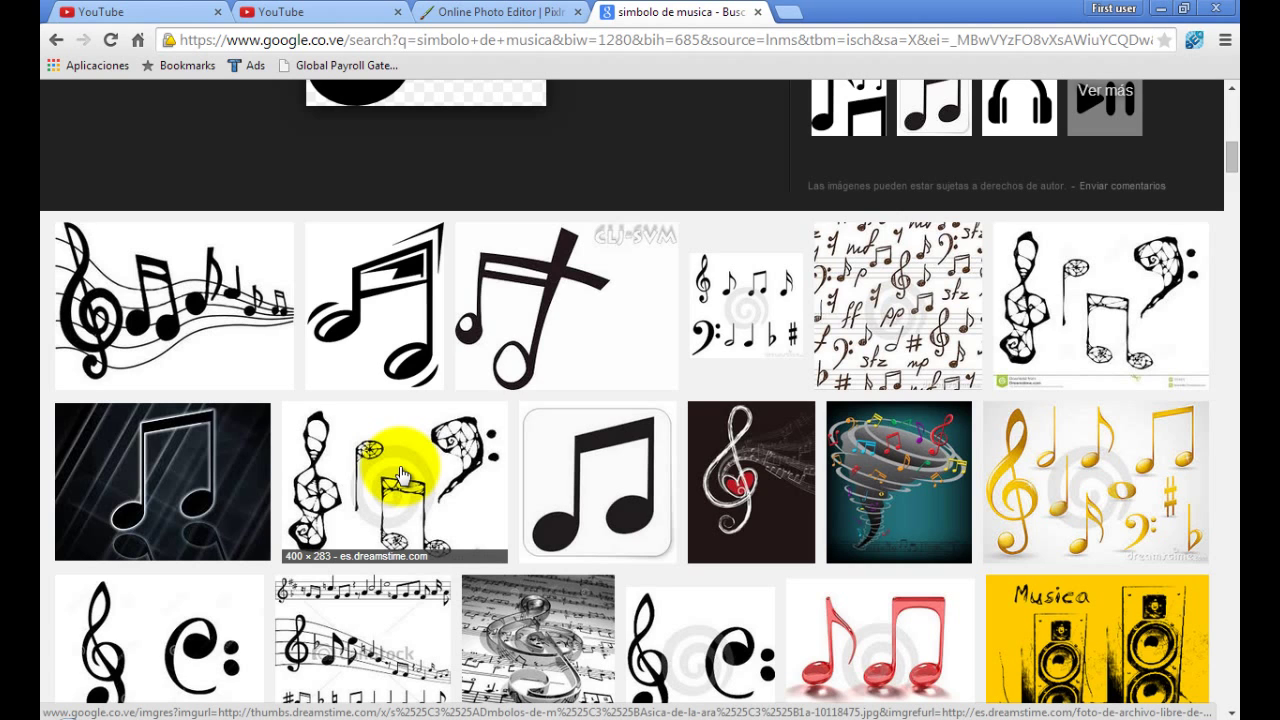
scroll(410, 472, "down", 2)
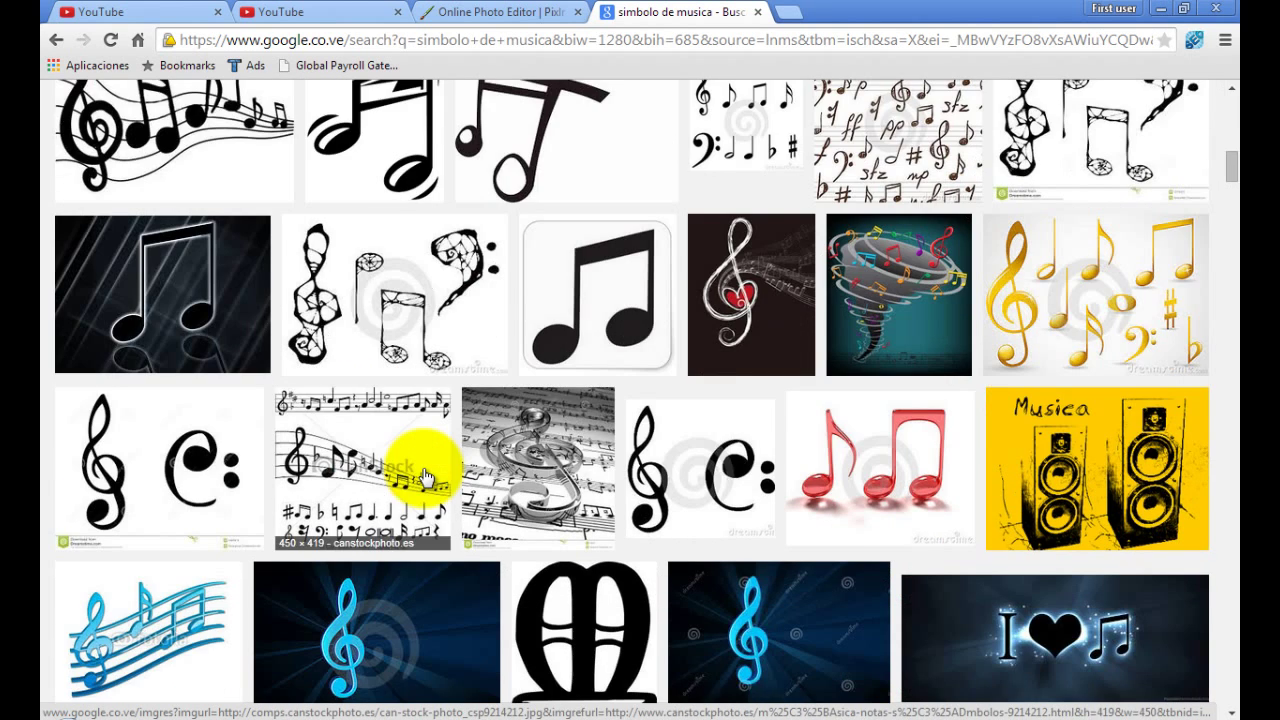
scroll(425, 478, "up", 3)
scroll(514, 500, "up", 5)
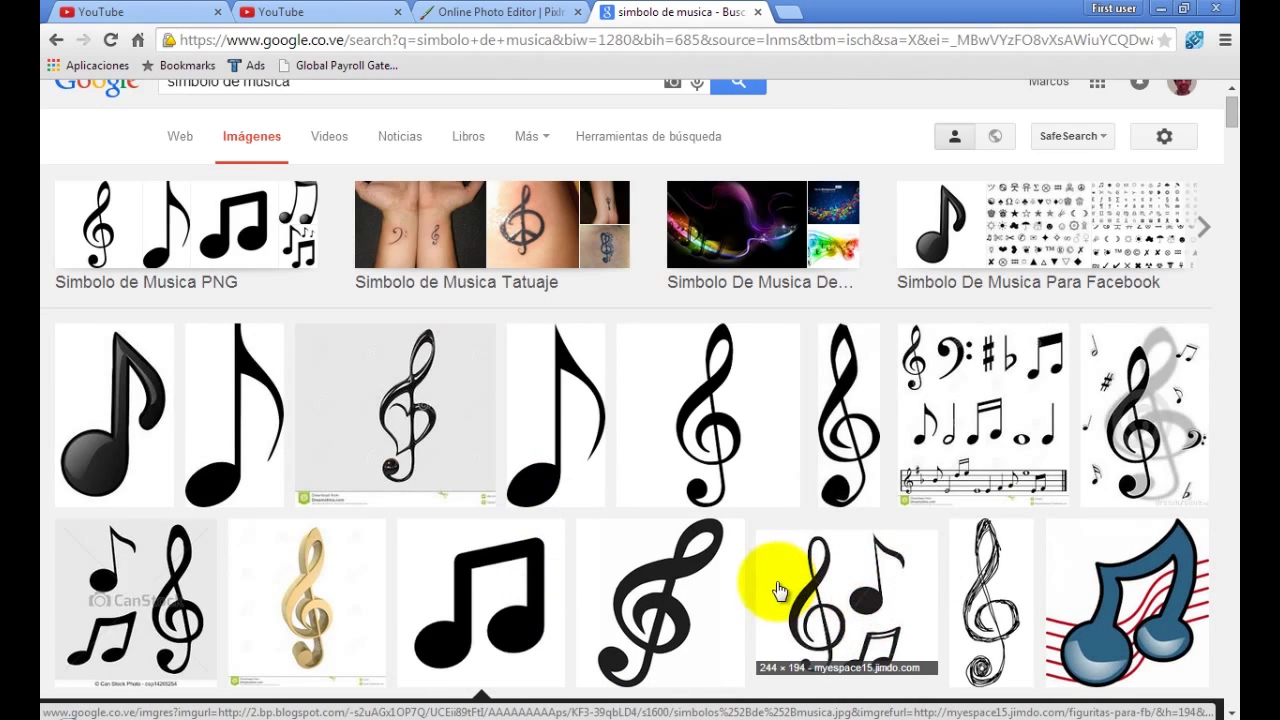
scroll(777, 591, "down", 6)
scroll(777, 591, "down", 9)
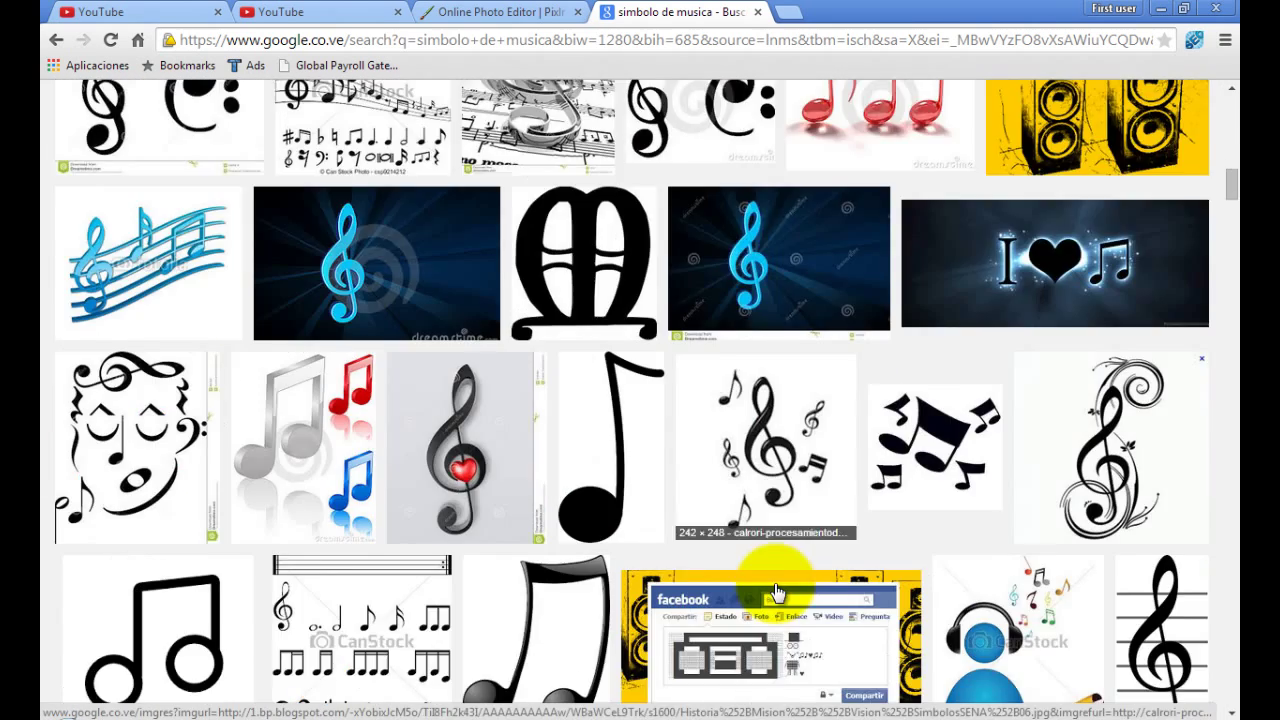
scroll(777, 591, "down", 2)
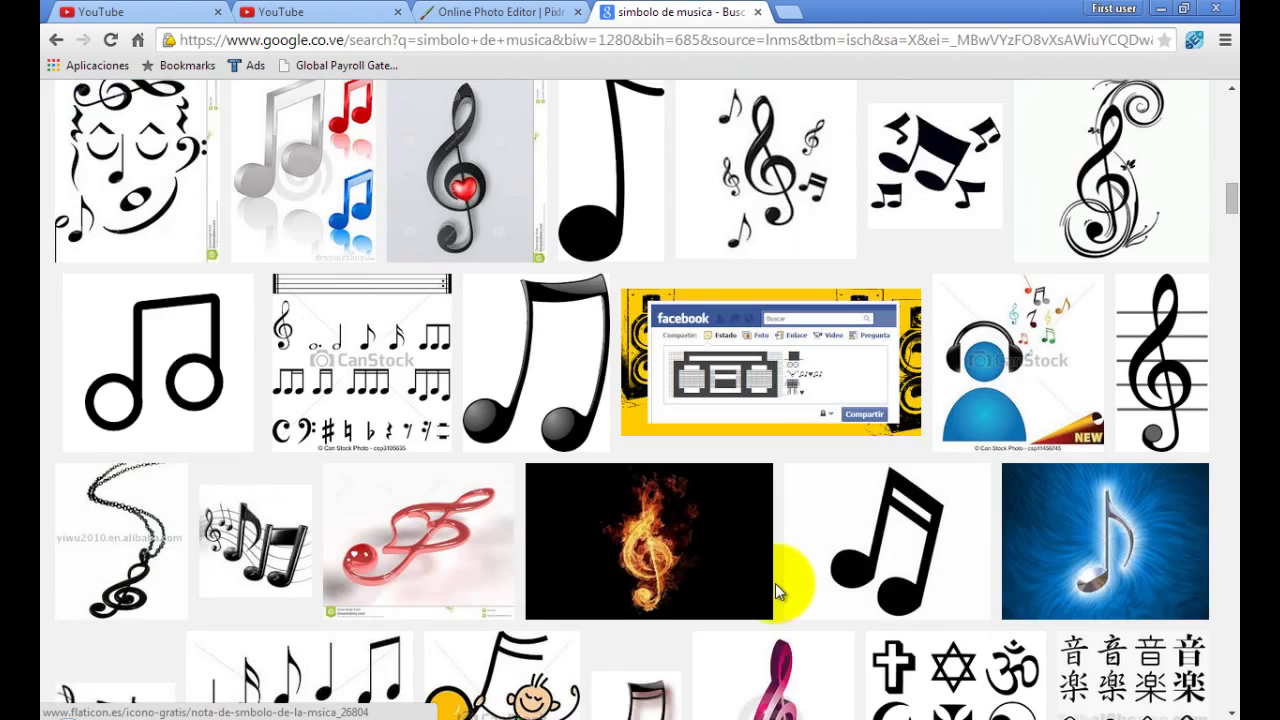
scroll(777, 591, "down", 2)
scroll(777, 591, "up", 15)
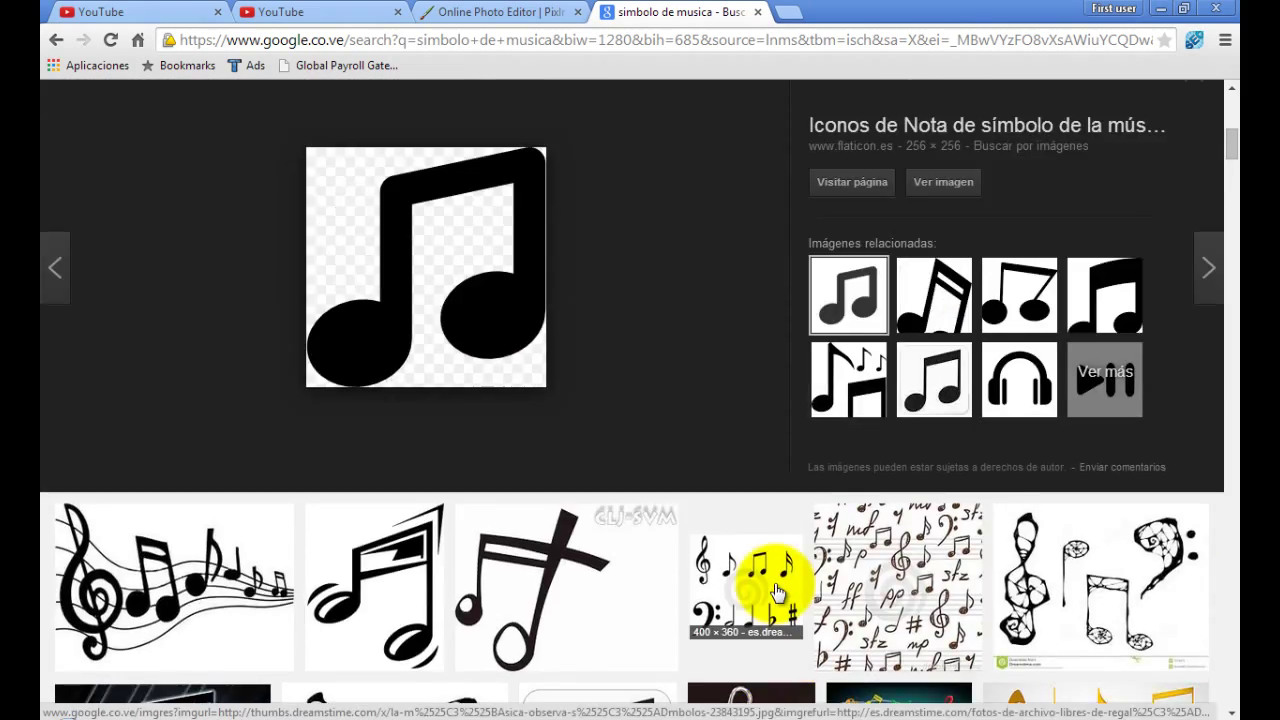
scroll(775, 583, "up", 2)
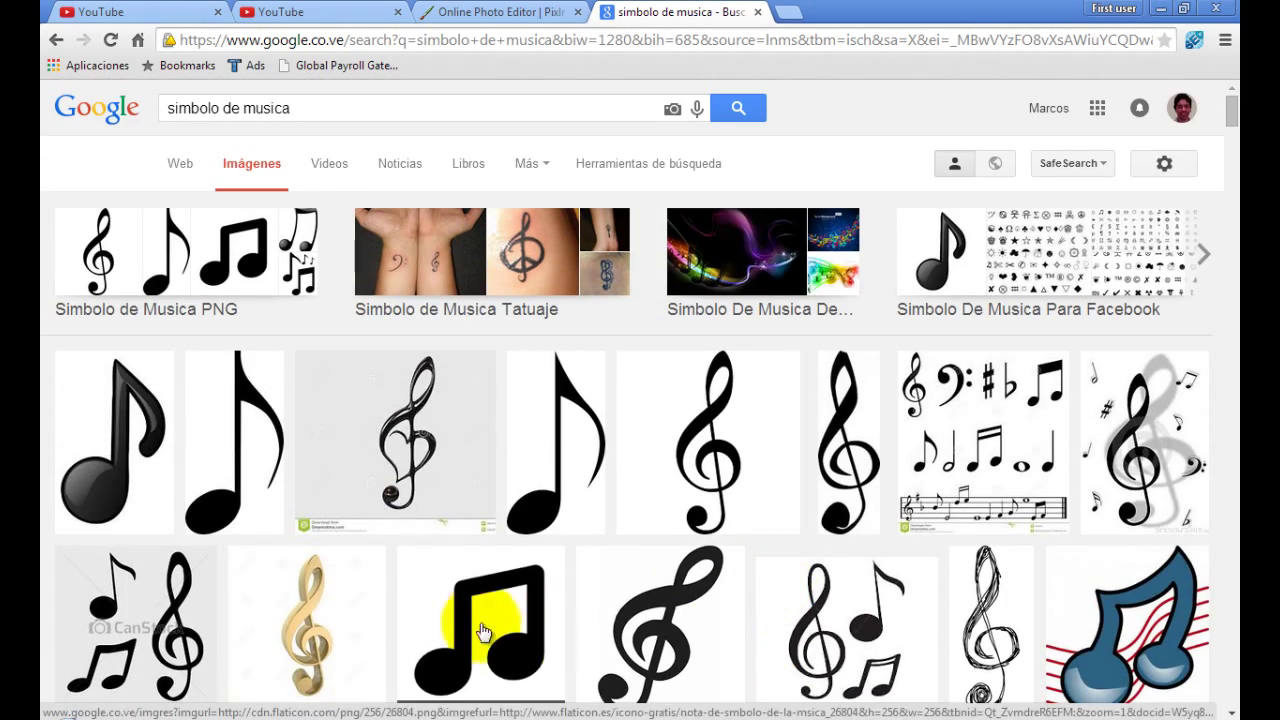
- Preview the thin black note, and save the glossy black note as Simbolos de musica.jpg in the tu-socio-tecnologico folder
left_click(253, 499)
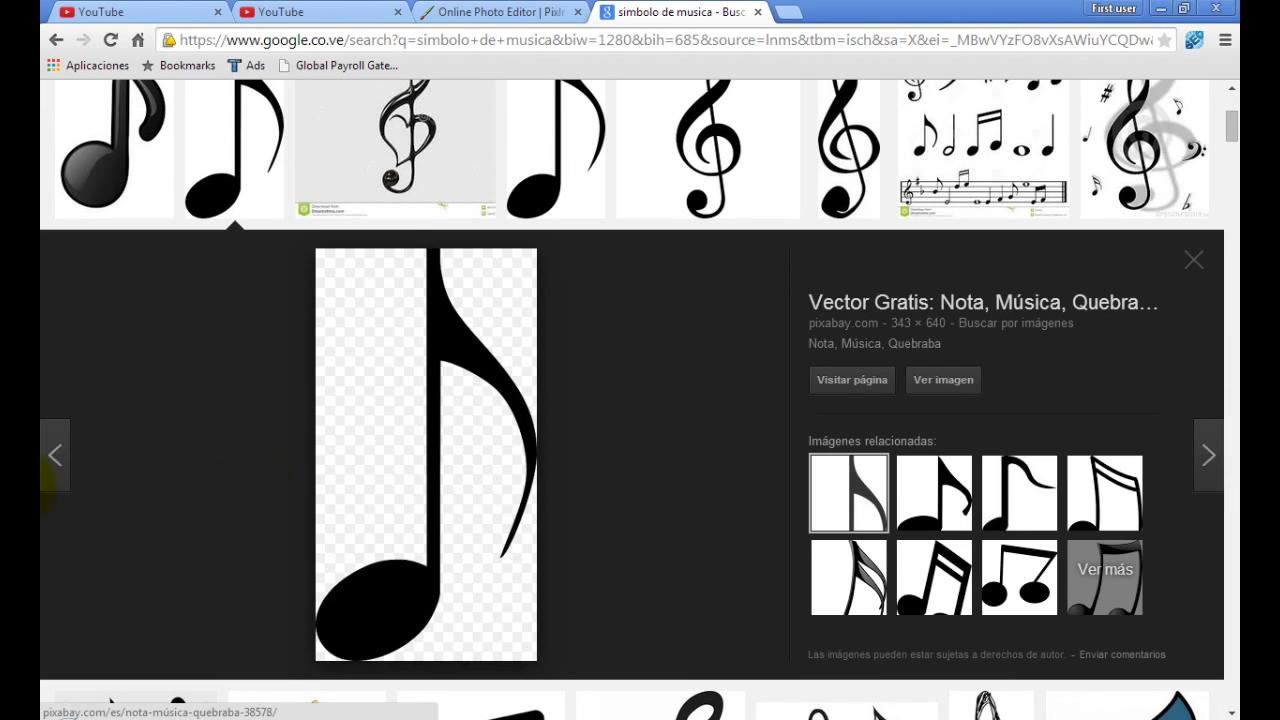
left_click(118, 172)
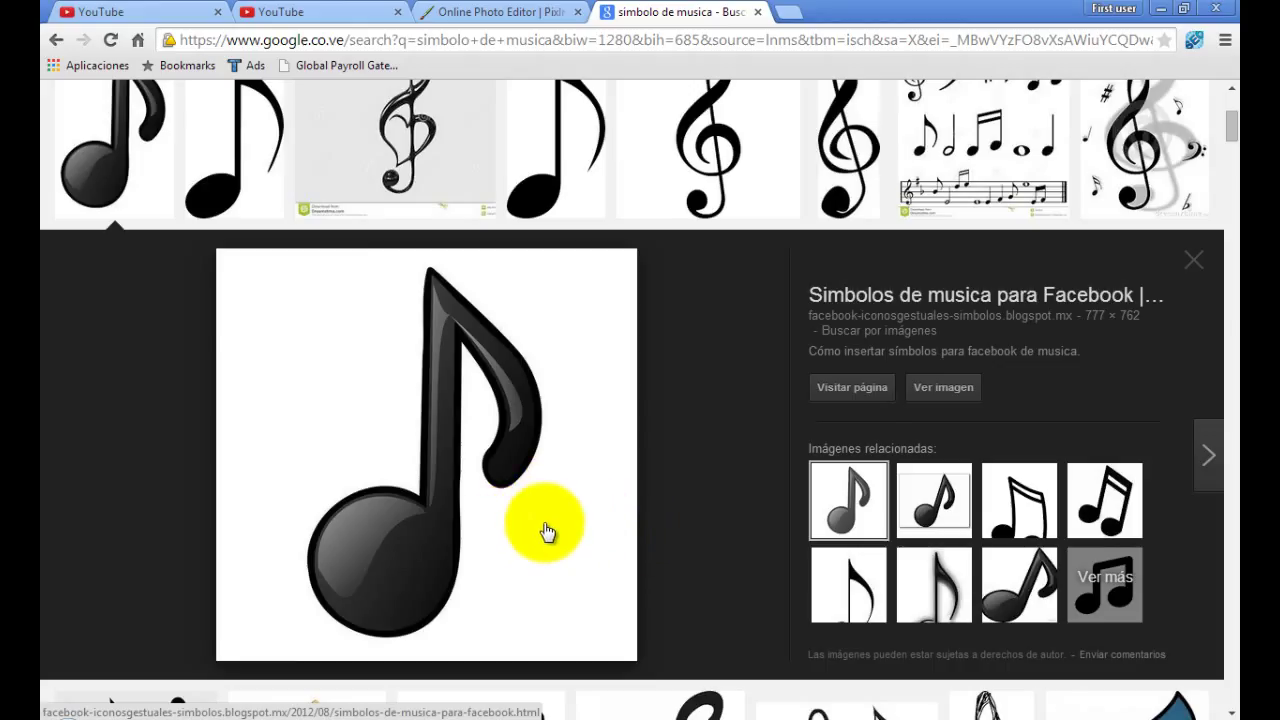
right_click(547, 531)
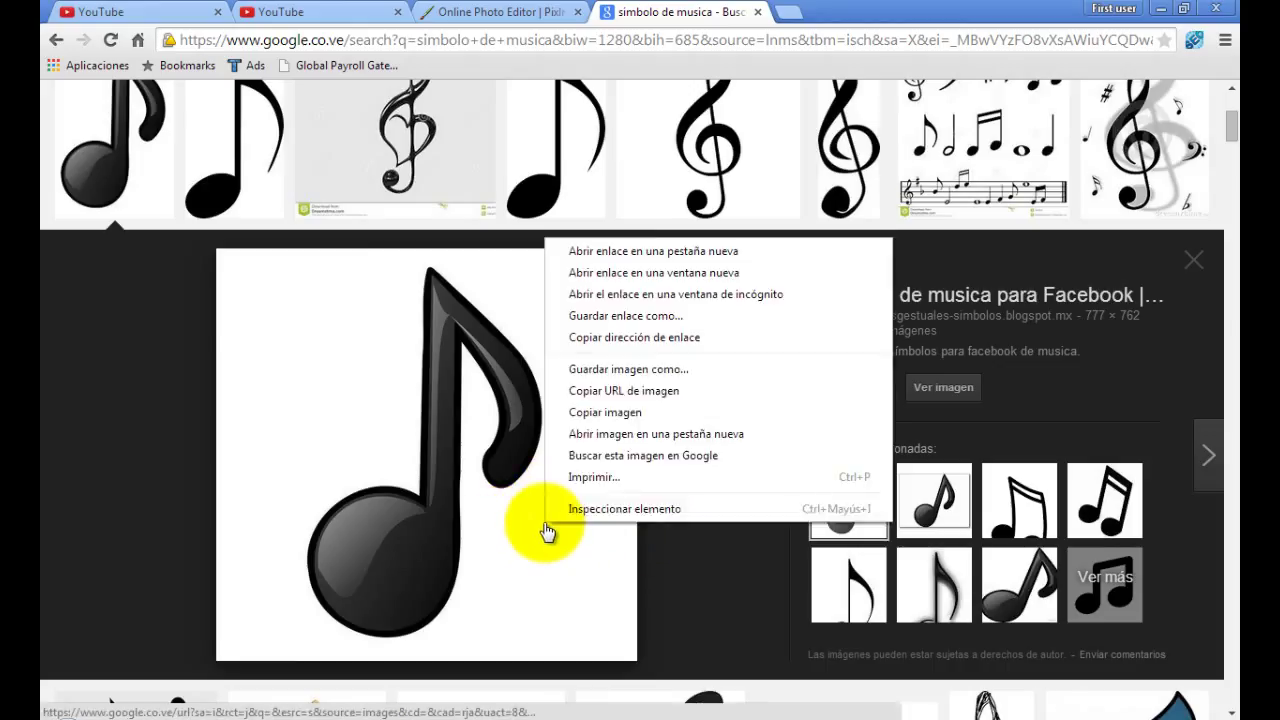
left_click(661, 371)
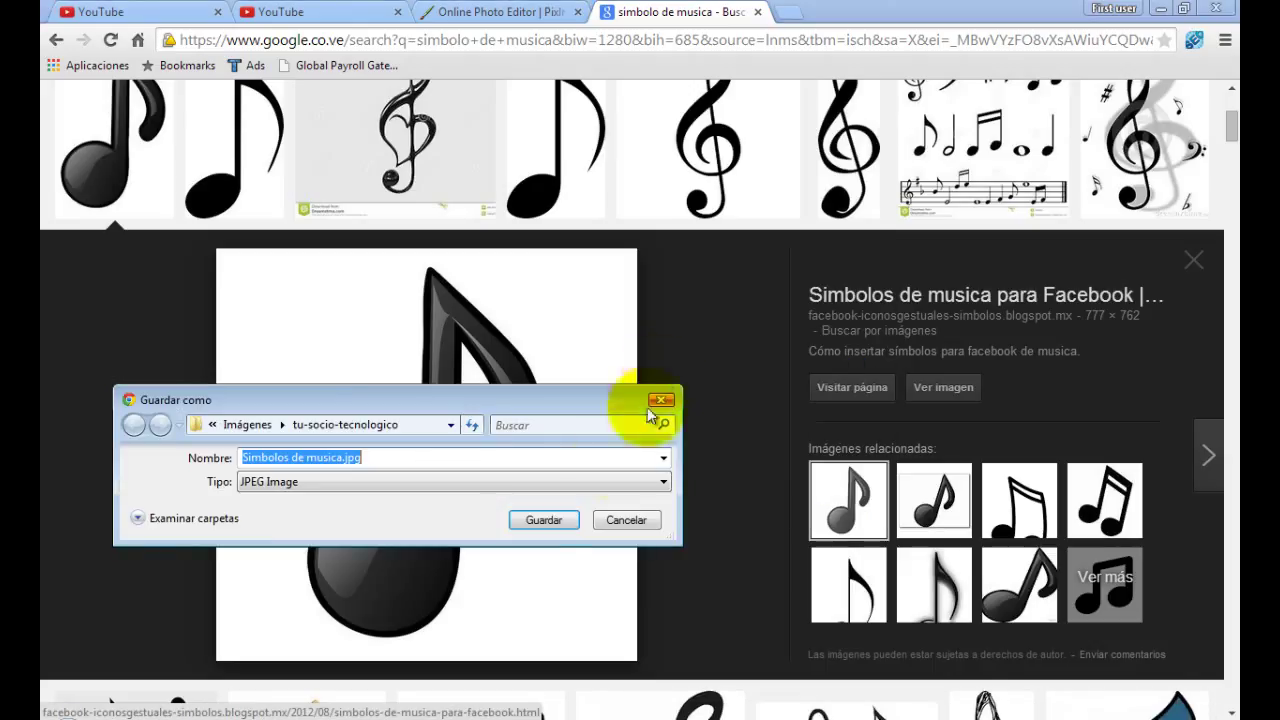
left_click(545, 521)
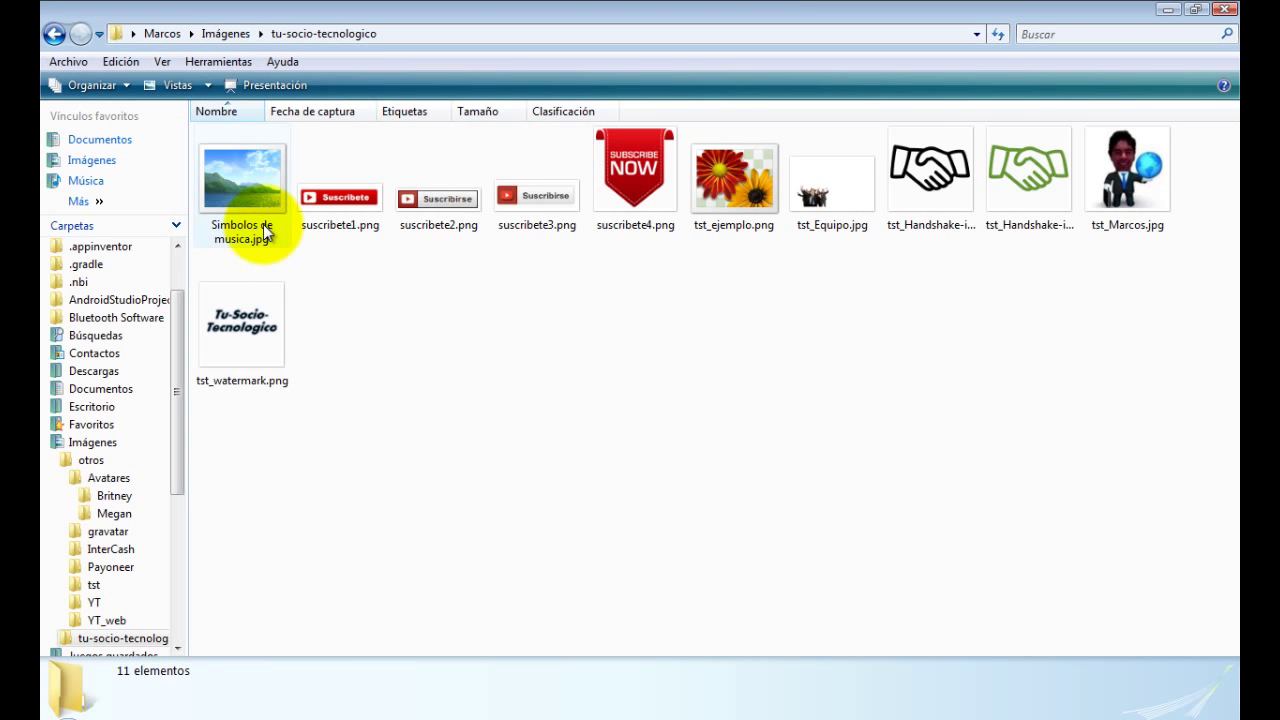
- Switch to Pixlr Editor and open Simbolos de musica.jpg from the tu-socio-tecnologico folder
mouse_move(266, 231)
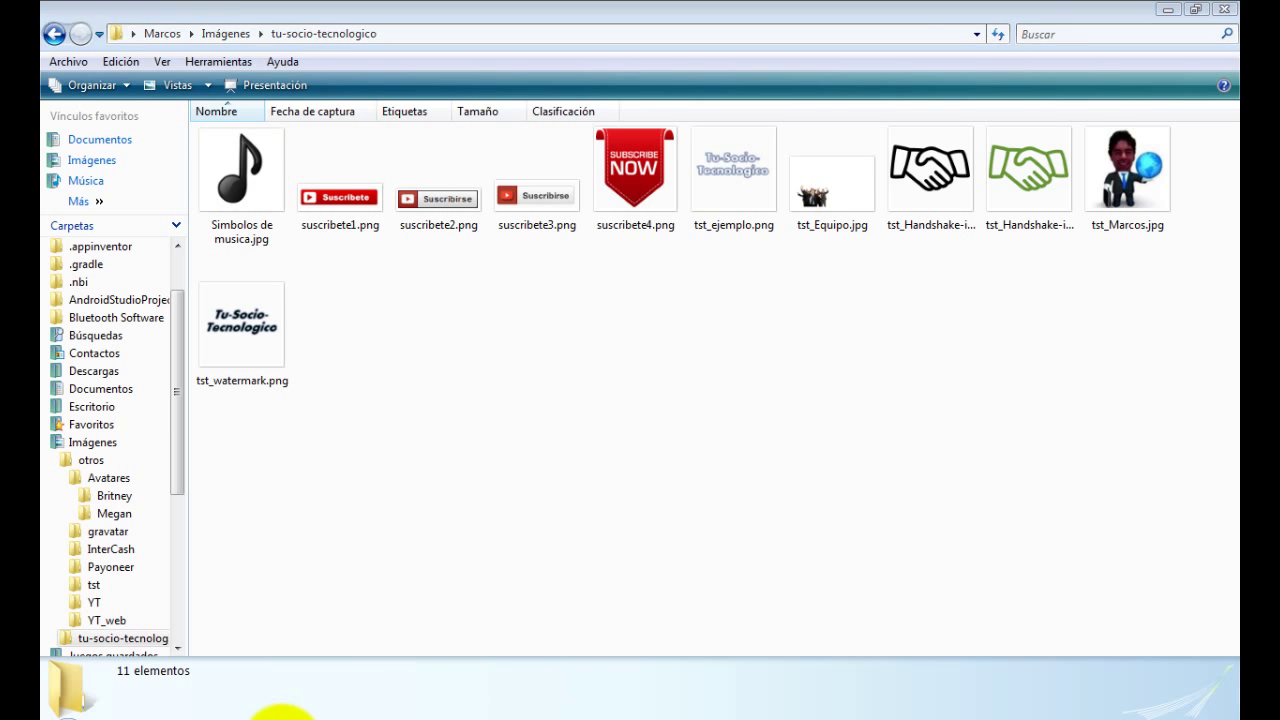
left_click(282, 712)
left_click(475, 14)
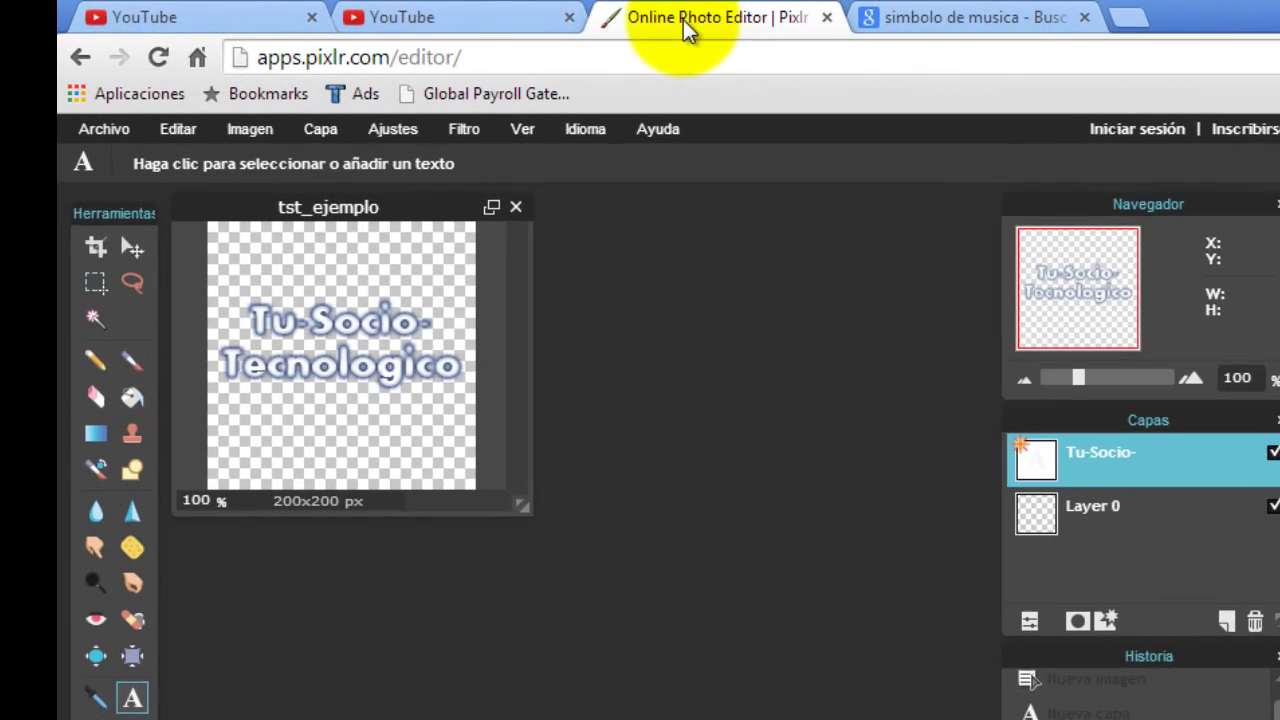
left_click(107, 133)
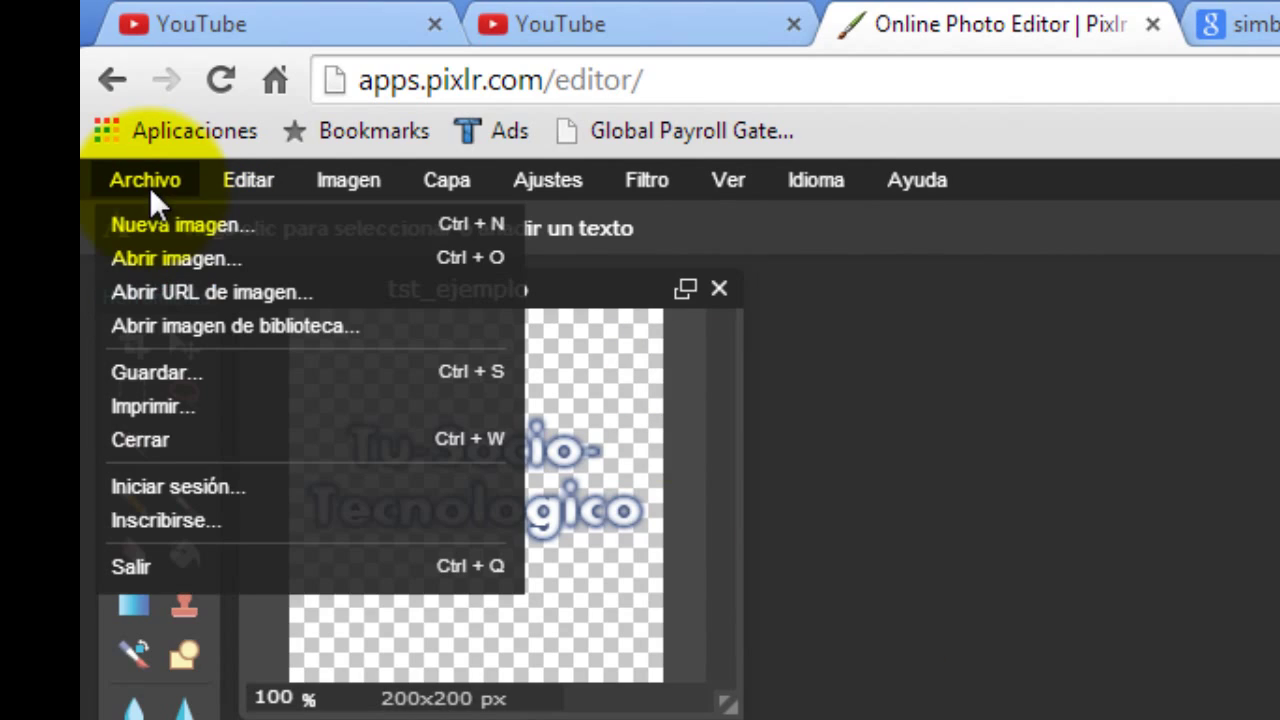
left_click(164, 263)
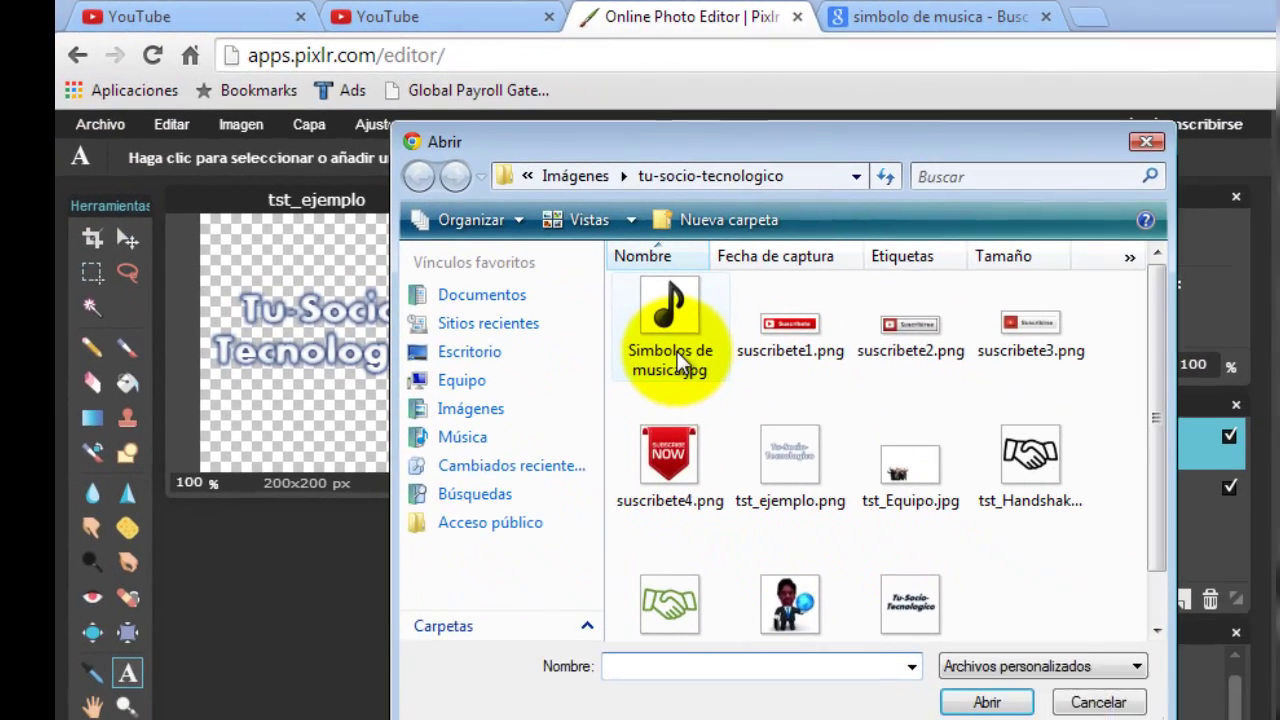
left_click(655, 340)
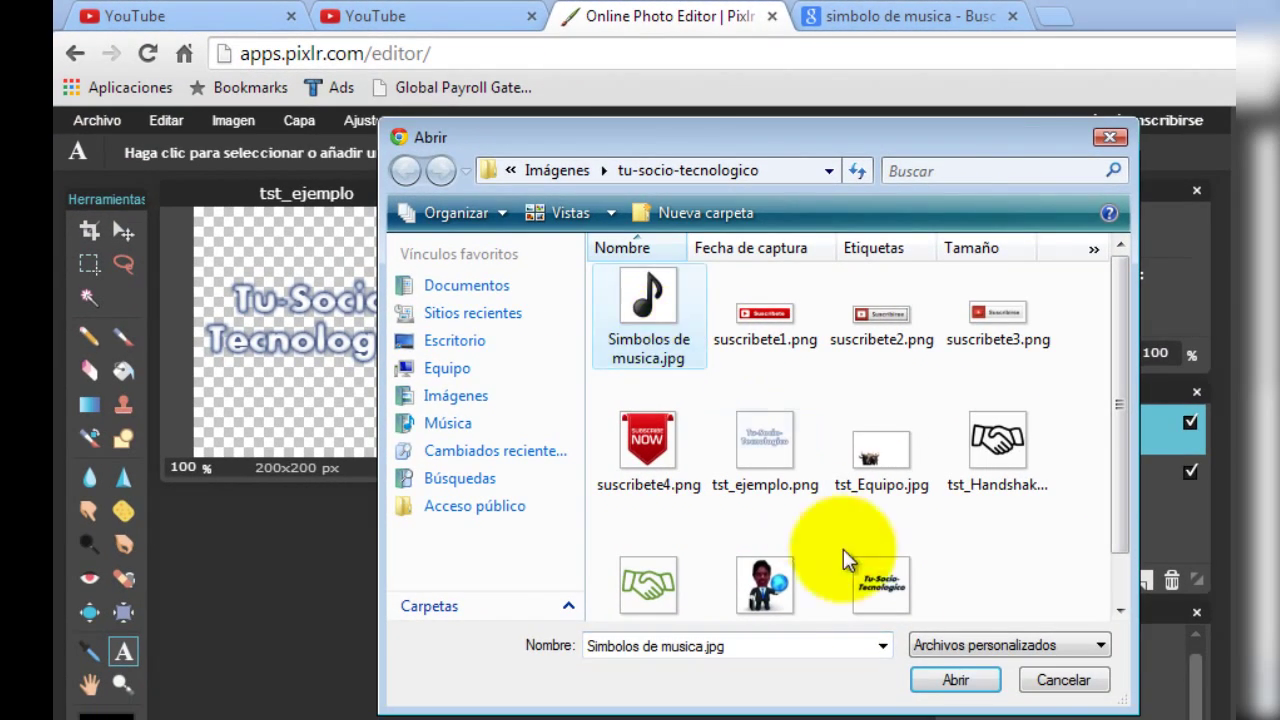
left_click(954, 681)
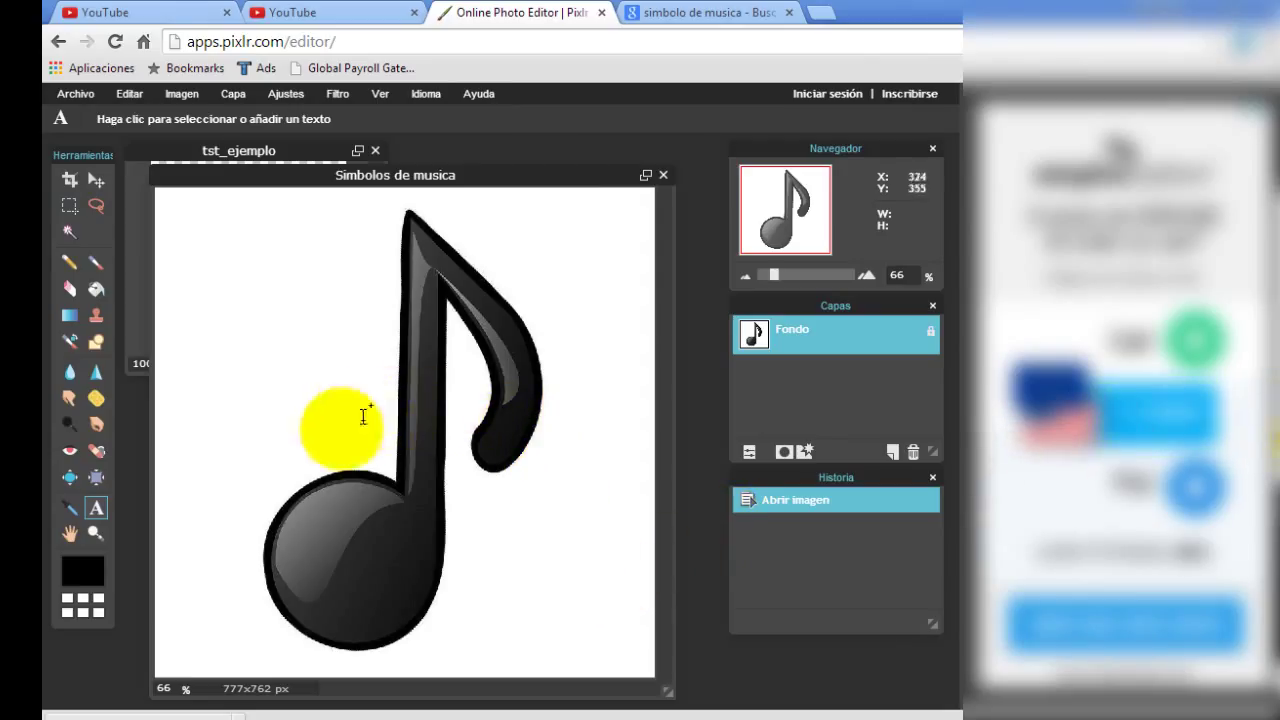
- Select the white background around the note with the Wand tool, invert the selection and copy the note
left_click(69, 231)
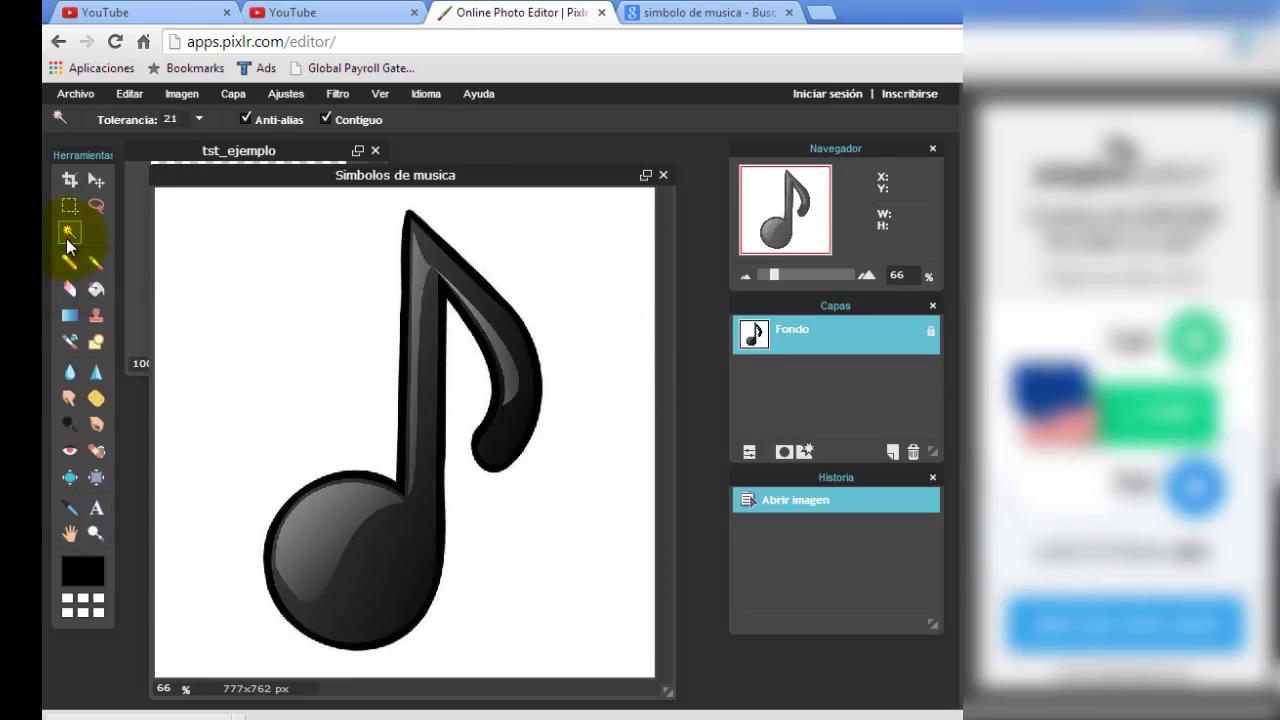
left_click(230, 357)
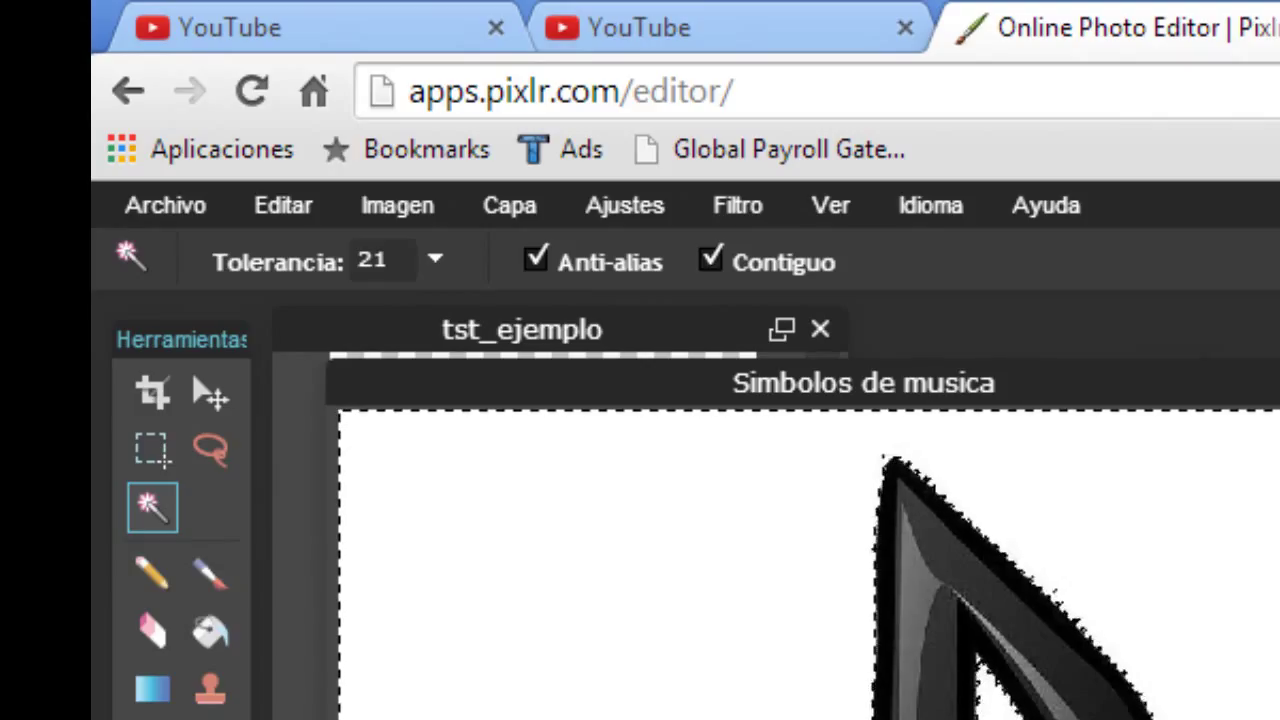
left_click(313, 218)
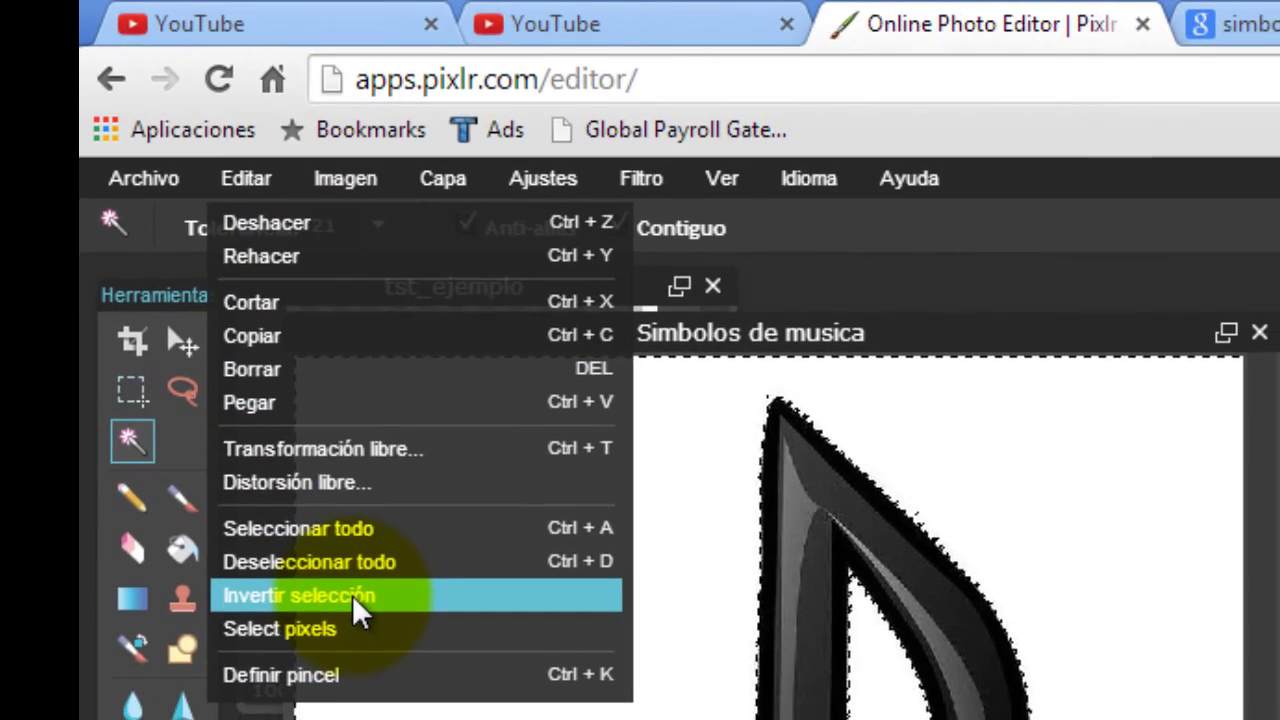
left_click(354, 598)
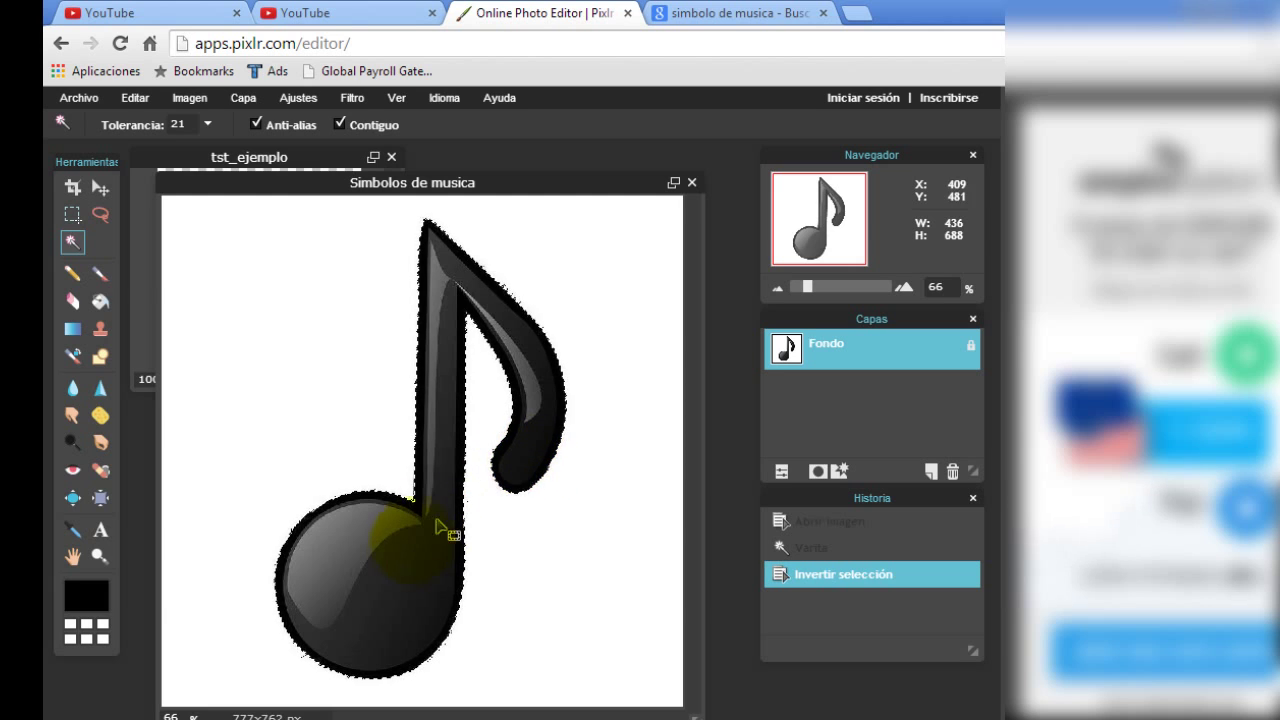
left_click(136, 99)
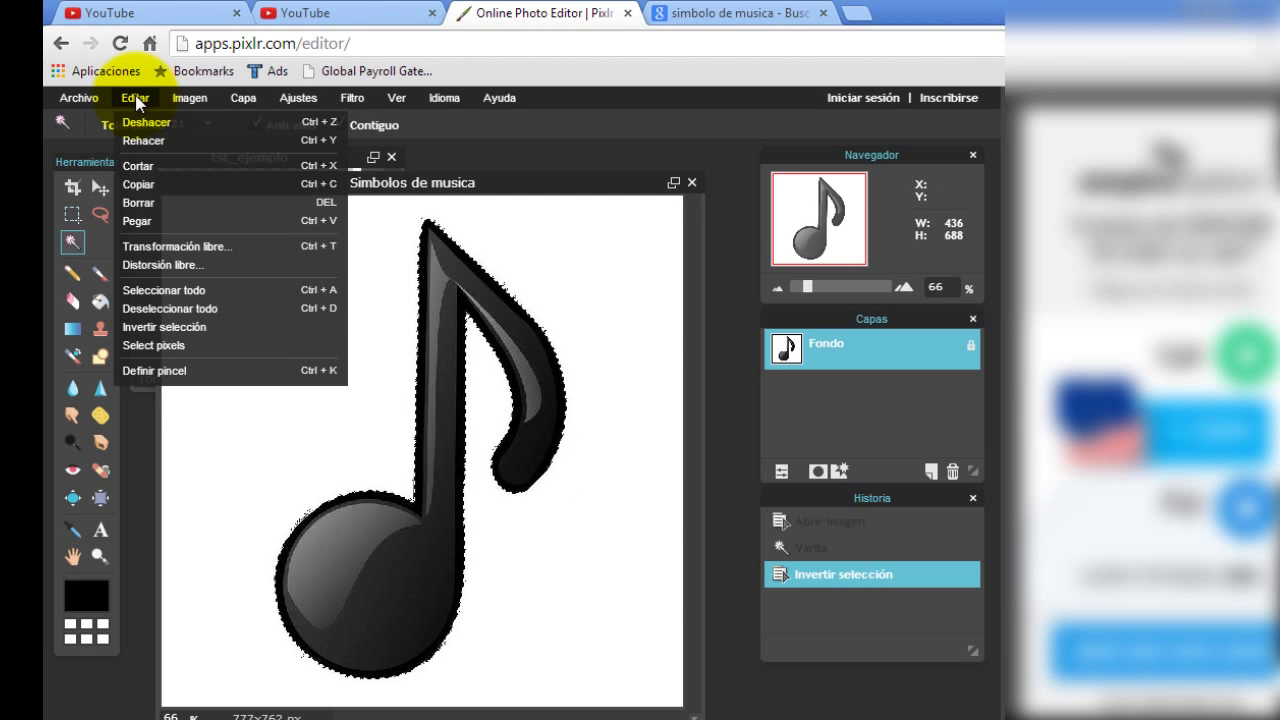
left_click(161, 184)
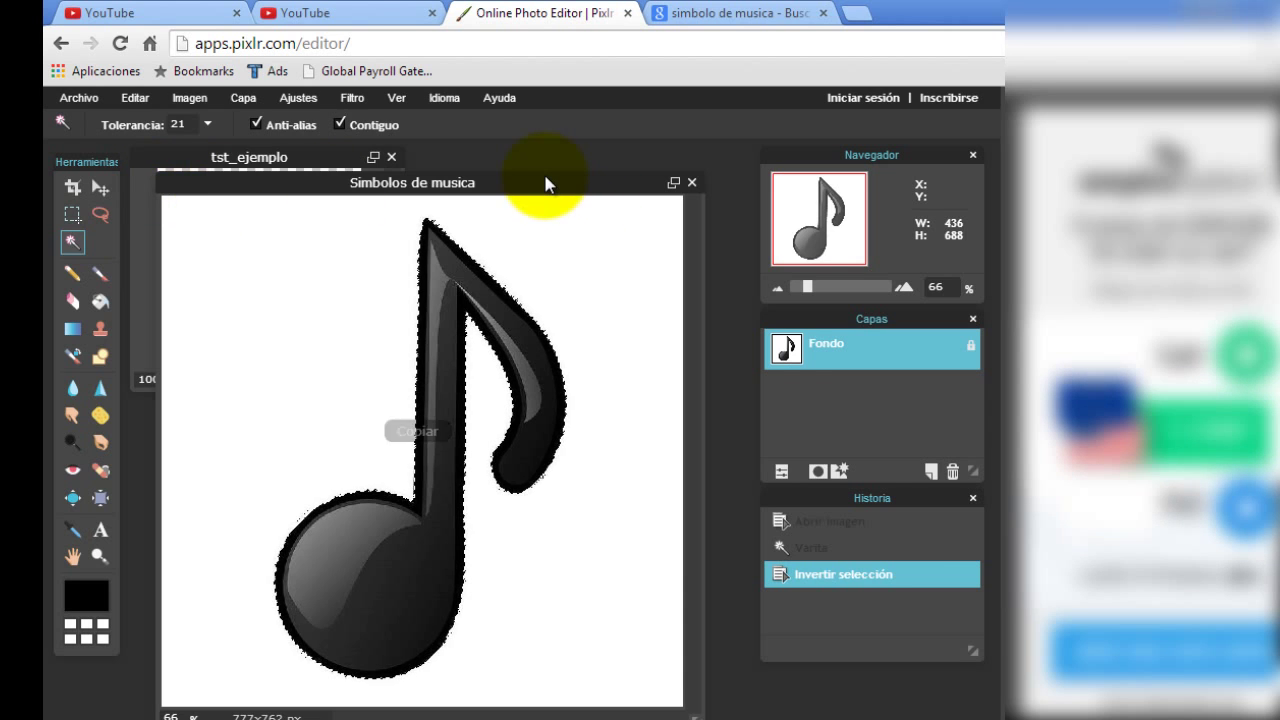
- Move the Simbolos de musica image aside and shift the Tu-Socio-Tecnologico text to the upper part of the tst_ejemplo canvas
left_click_drag(545, 184, 713, 355)
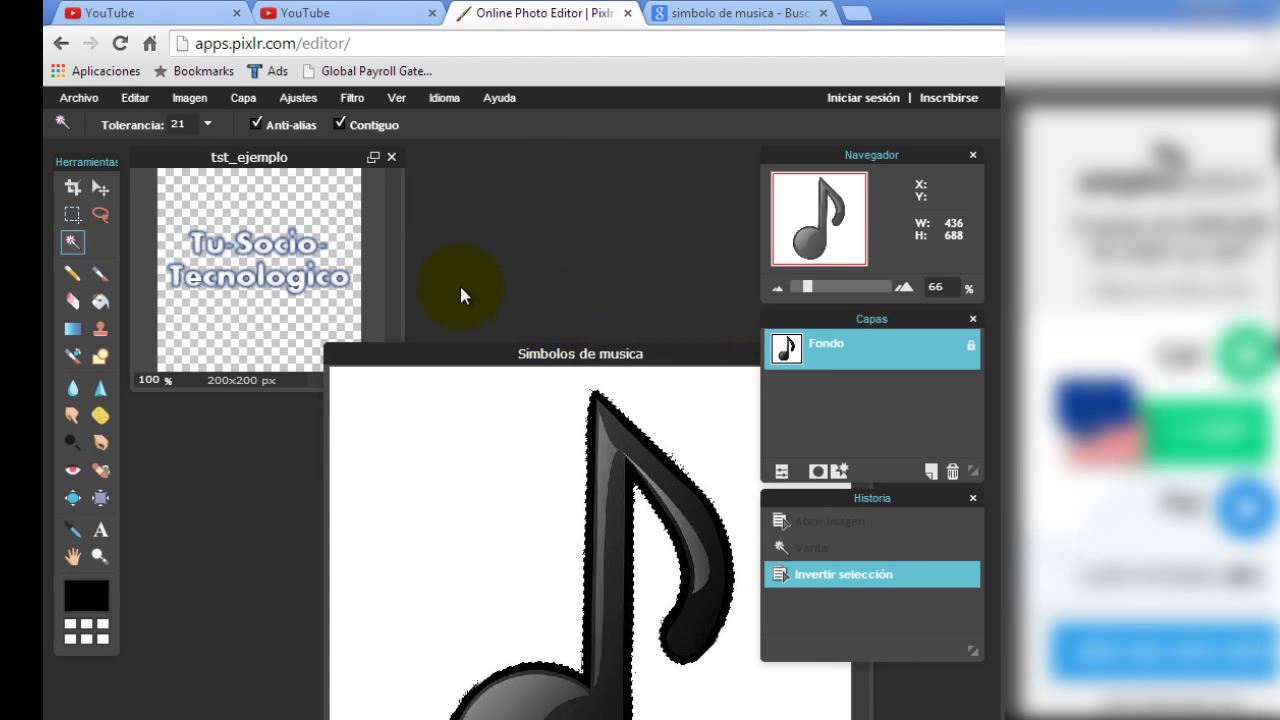
left_click(297, 162)
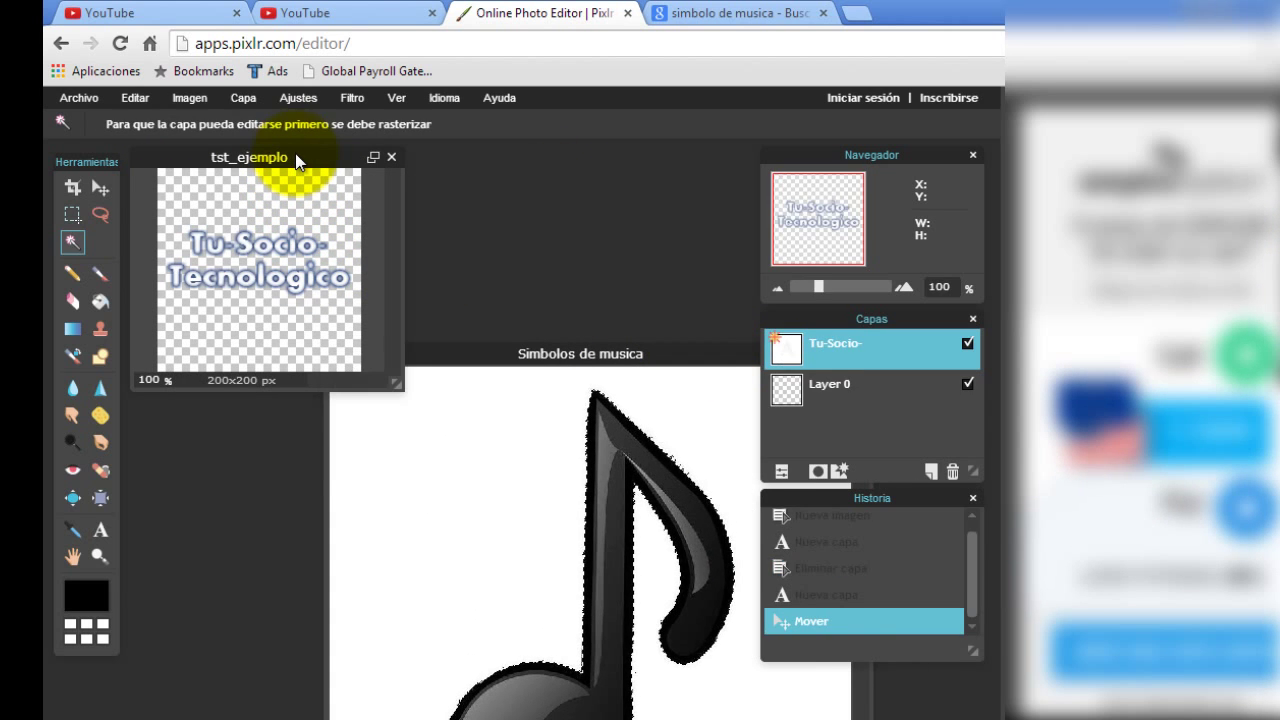
left_click(103, 189)
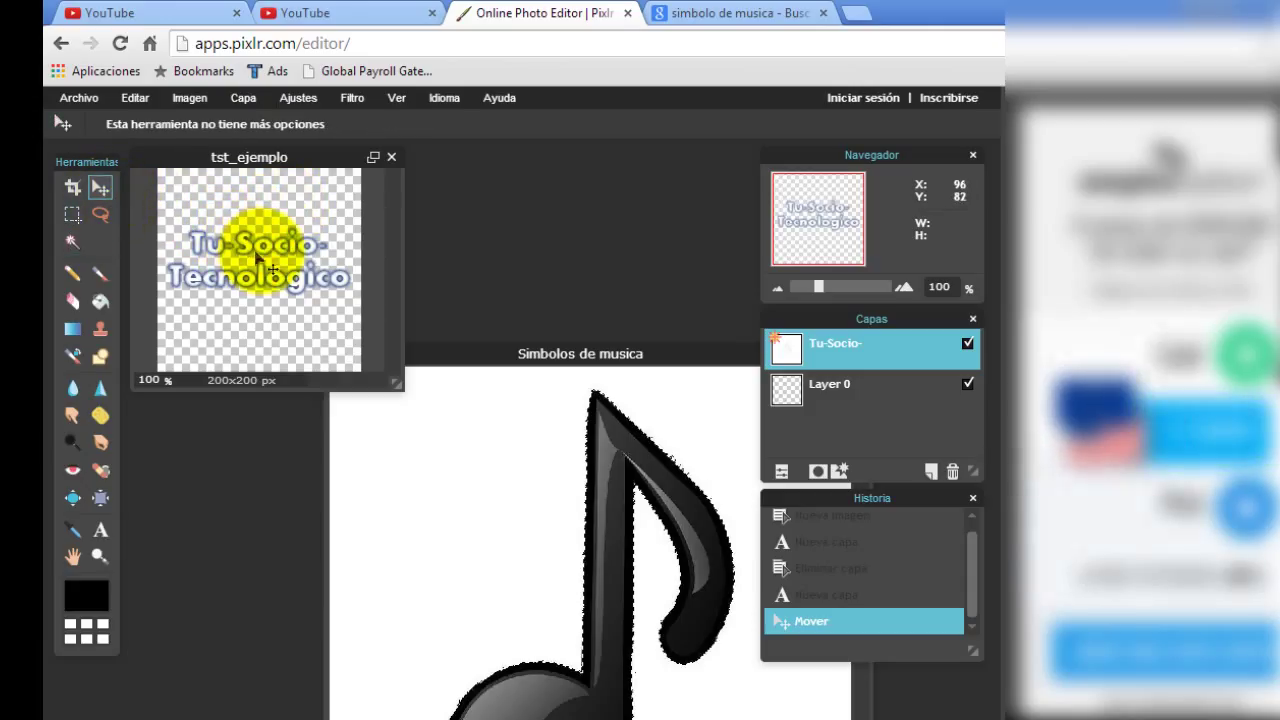
left_click_drag(246, 258, 262, 217)
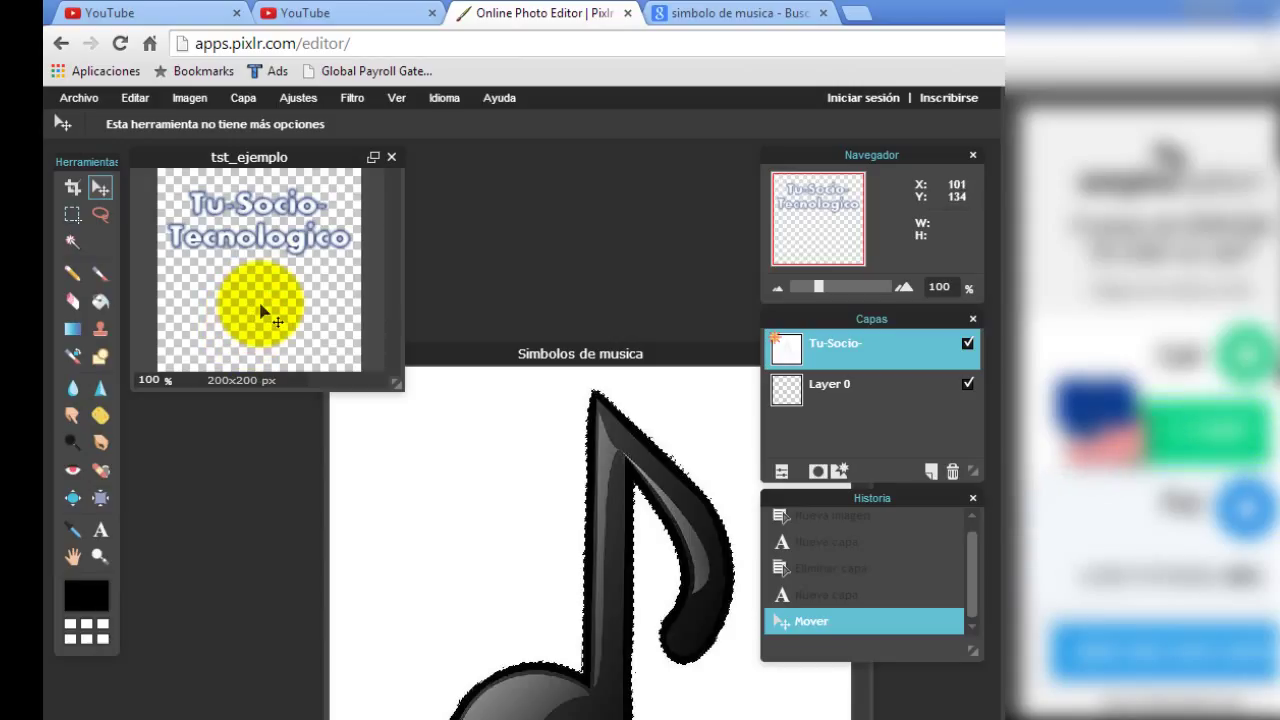
left_click_drag(261, 313, 303, 308)
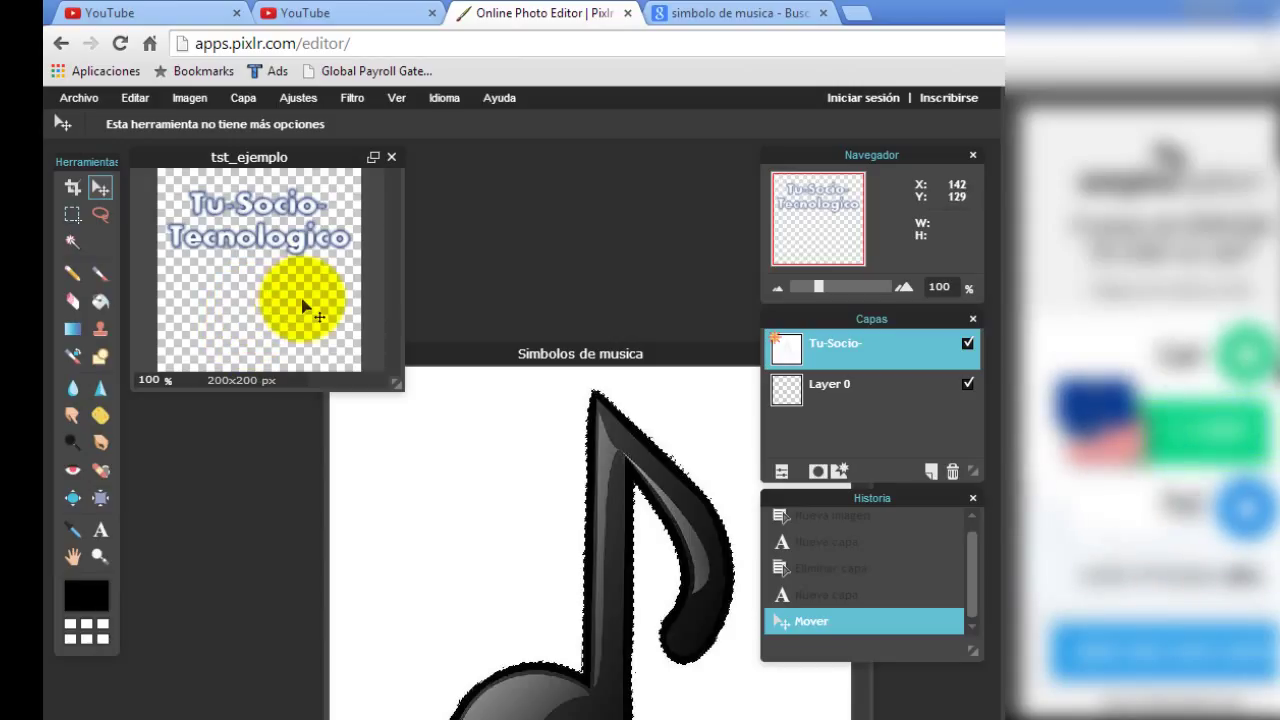
- Paste the note into tst_ejemplo, copy it again from Simbolos de musica and paste it as another new layer
left_click(140, 99)
left_click(140, 220)
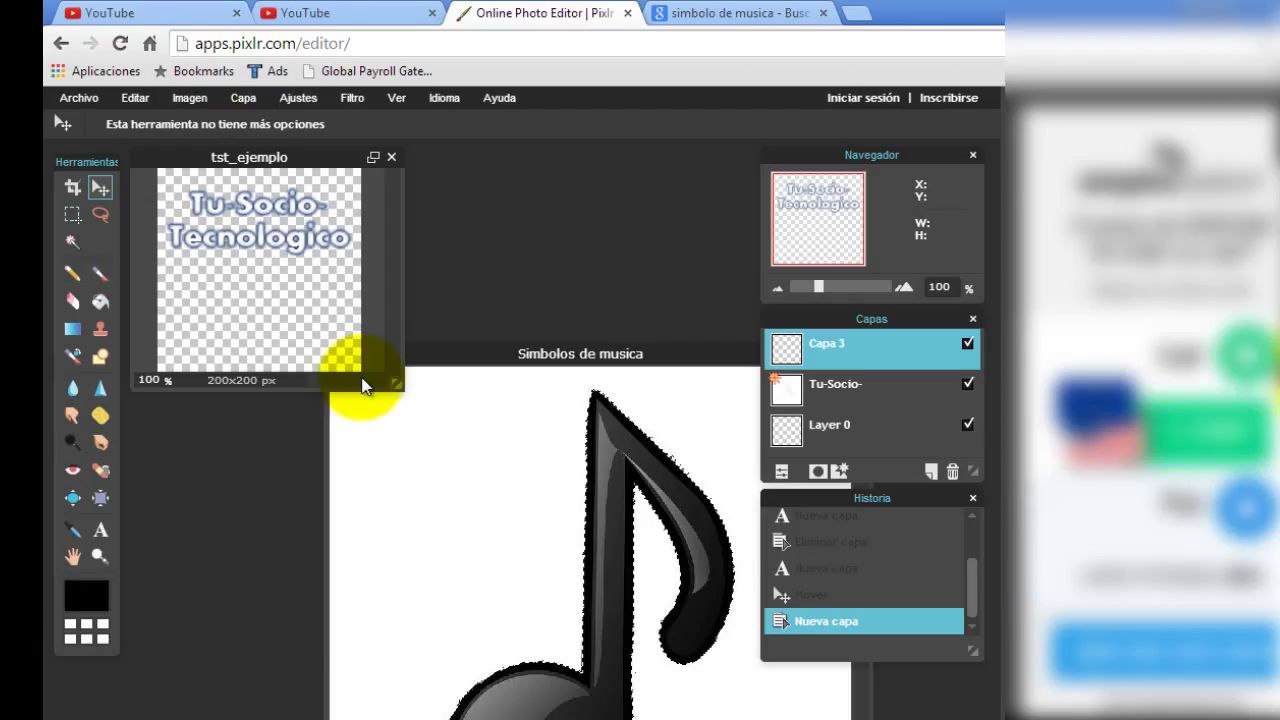
left_click(500, 371)
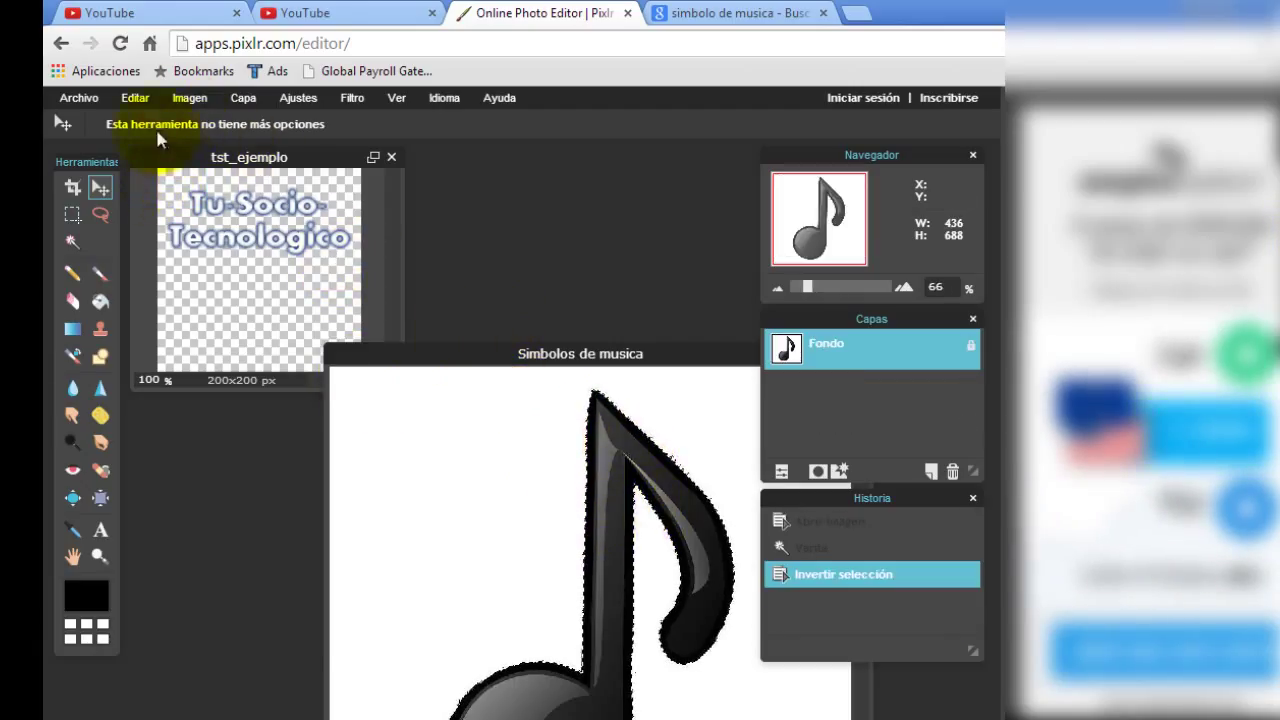
left_click(135, 97)
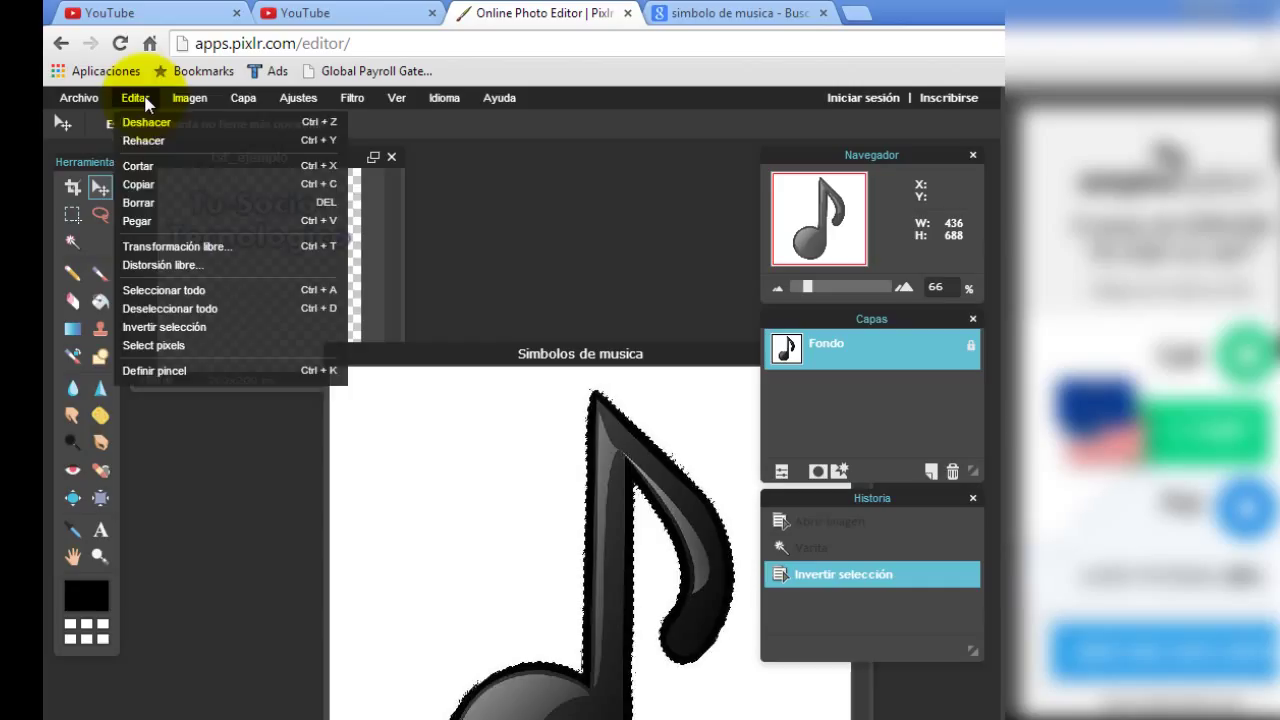
left_click(164, 183)
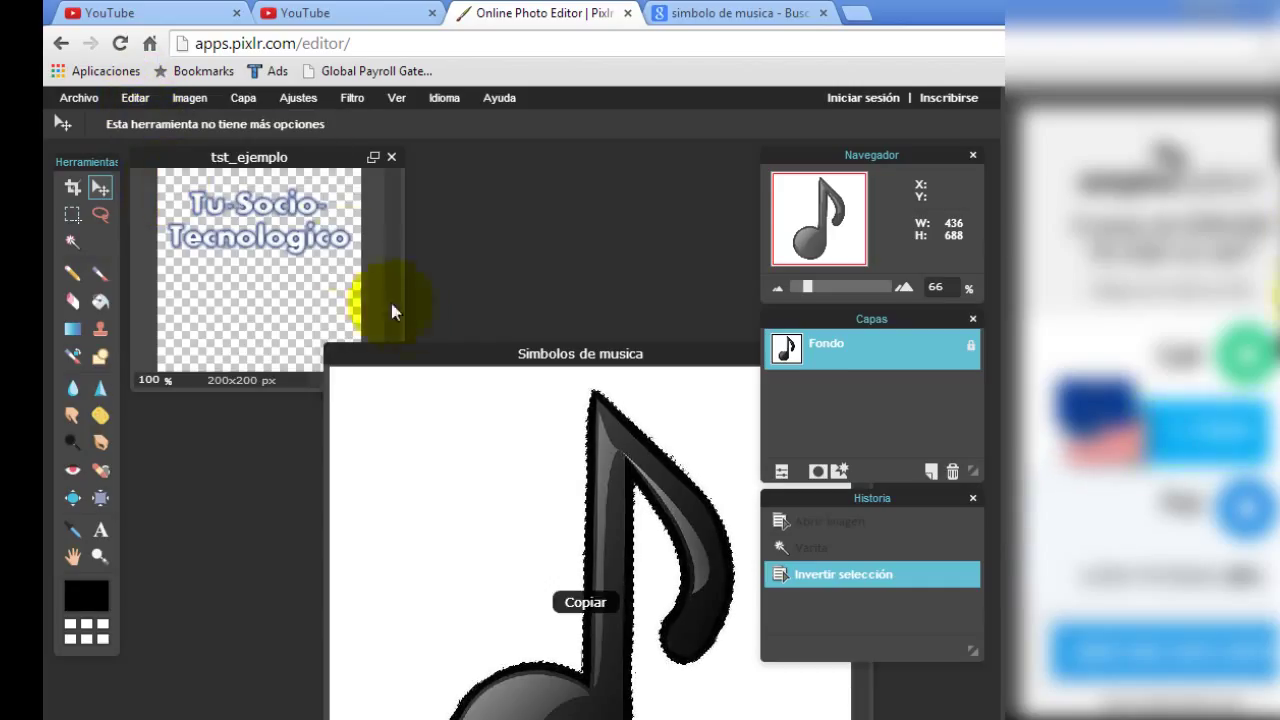
left_click(295, 167)
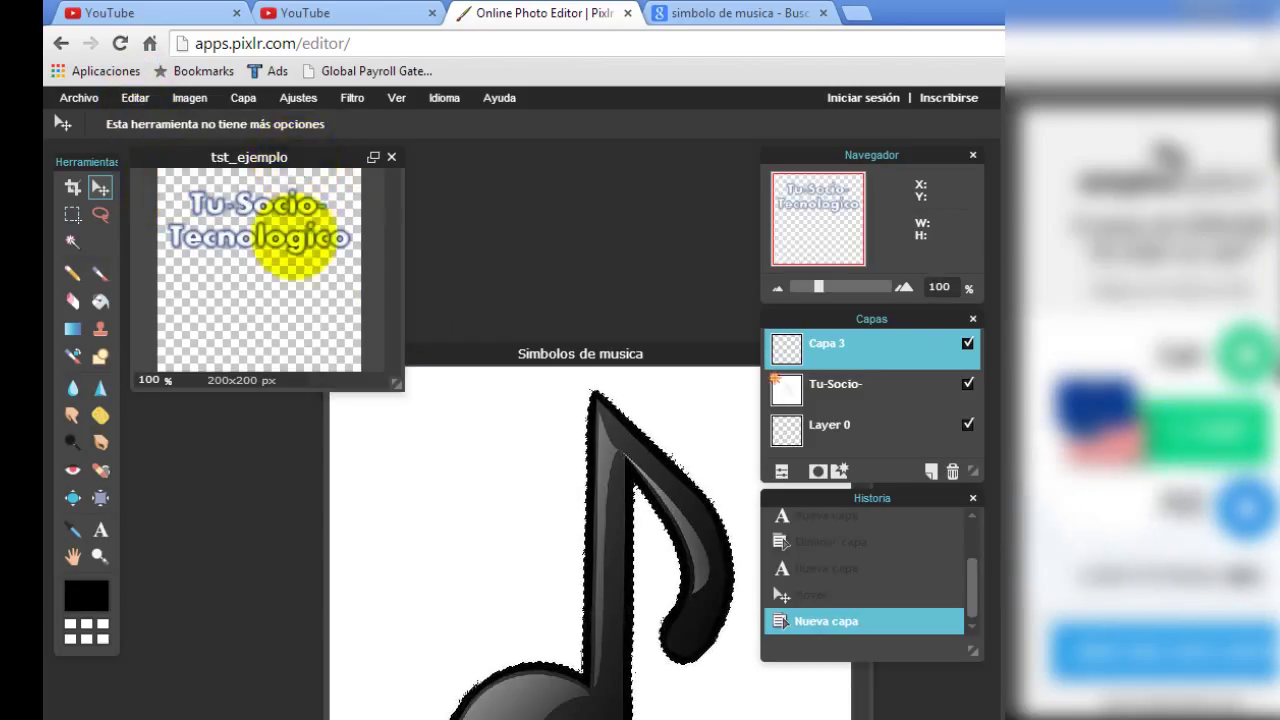
left_click(135, 98)
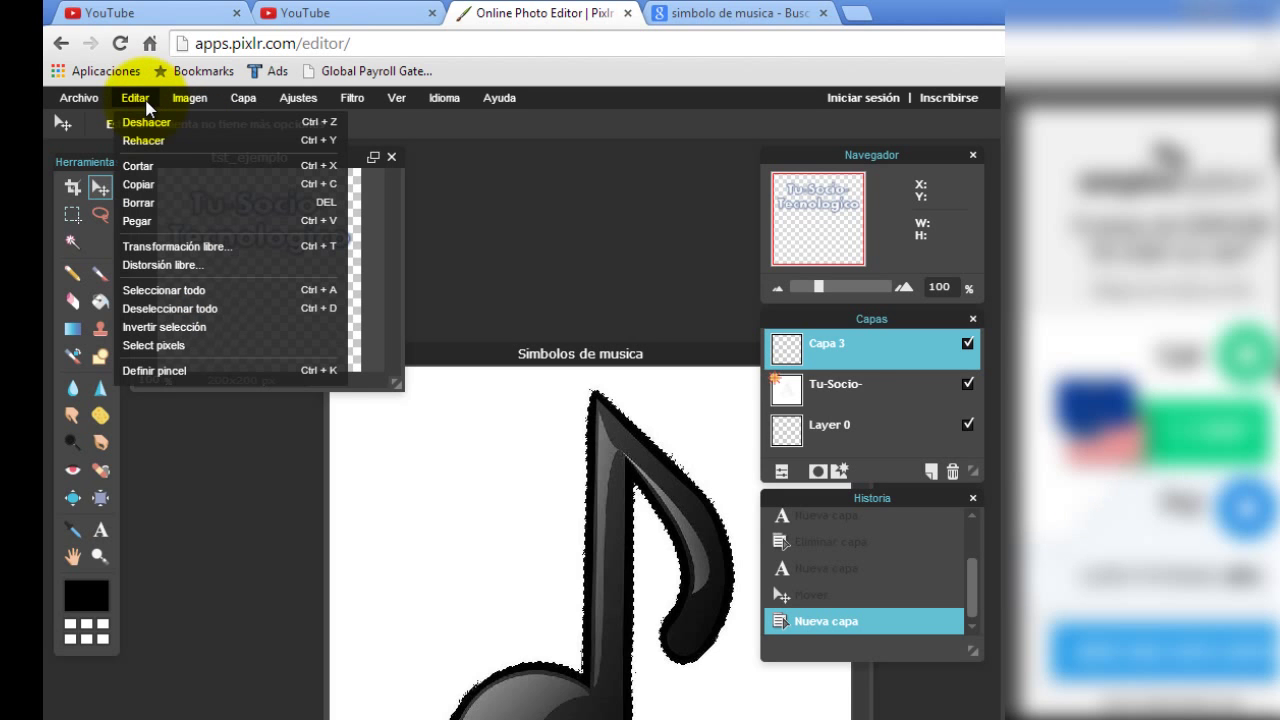
left_click(160, 220)
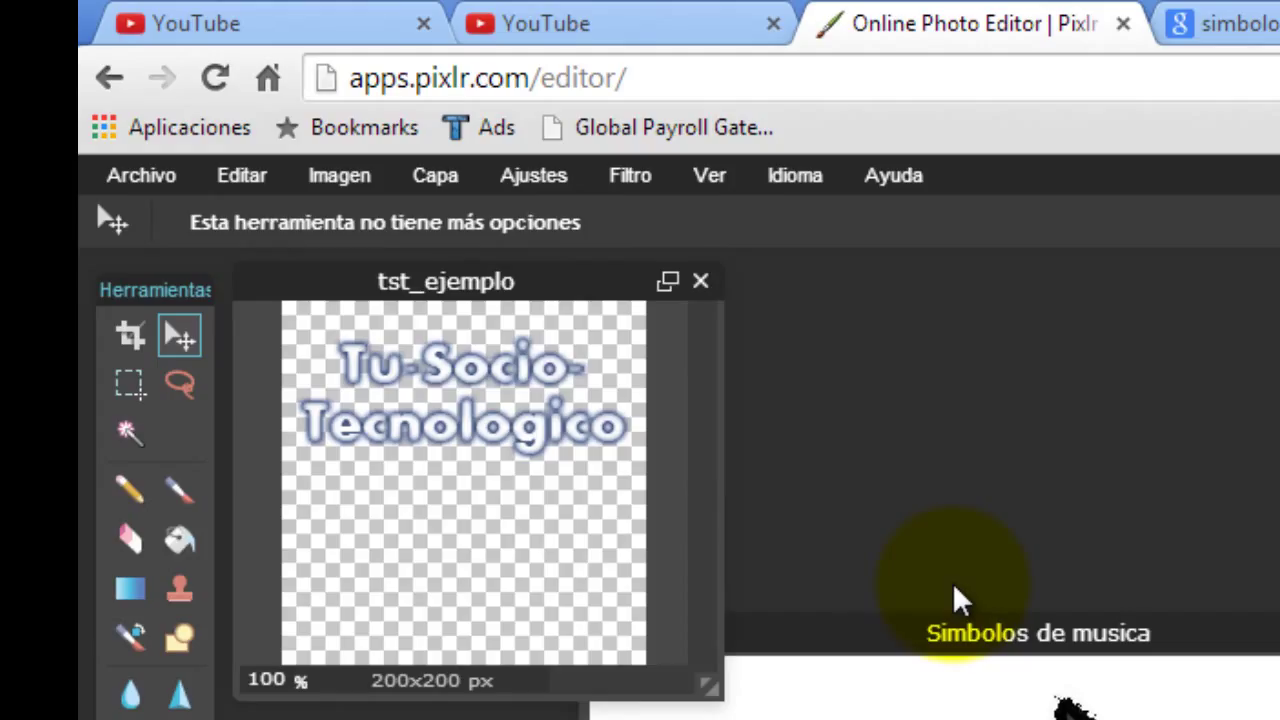
- Shrink the pasted note with Free Transform, place it centred below the Tu-Socio-Tecnologico text and apply the transformation
left_click(245, 180)
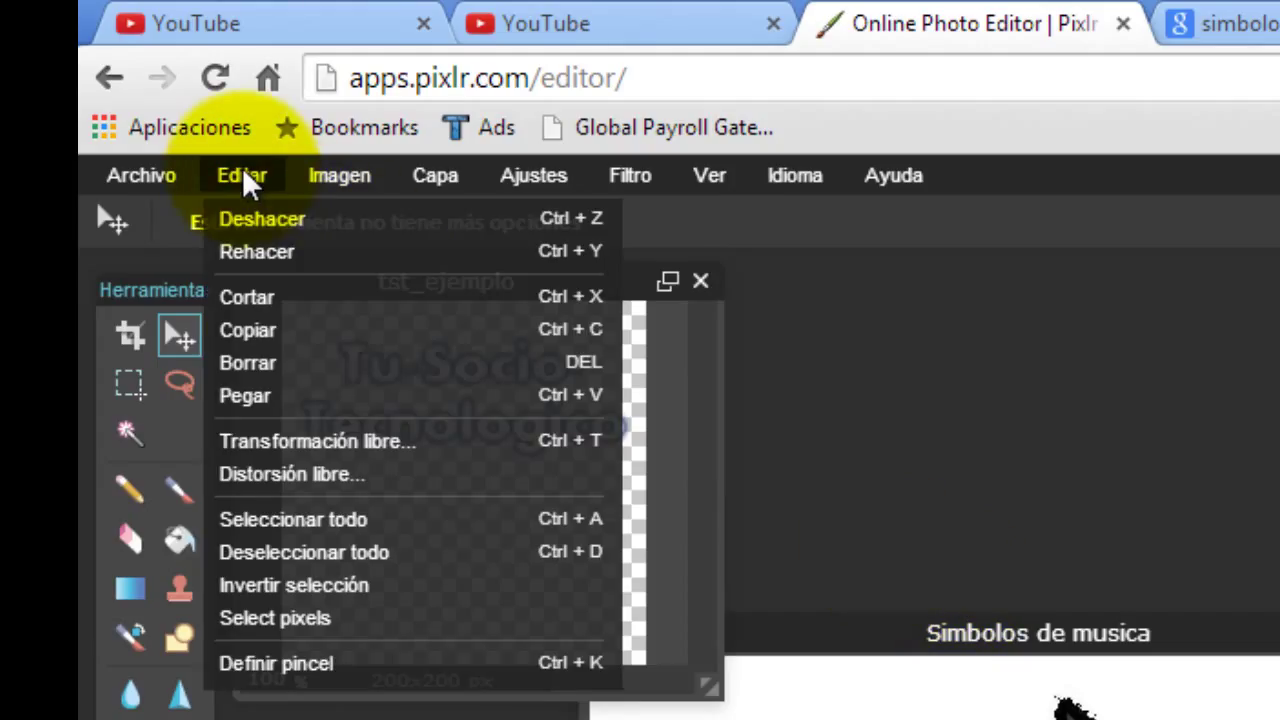
left_click(340, 443)
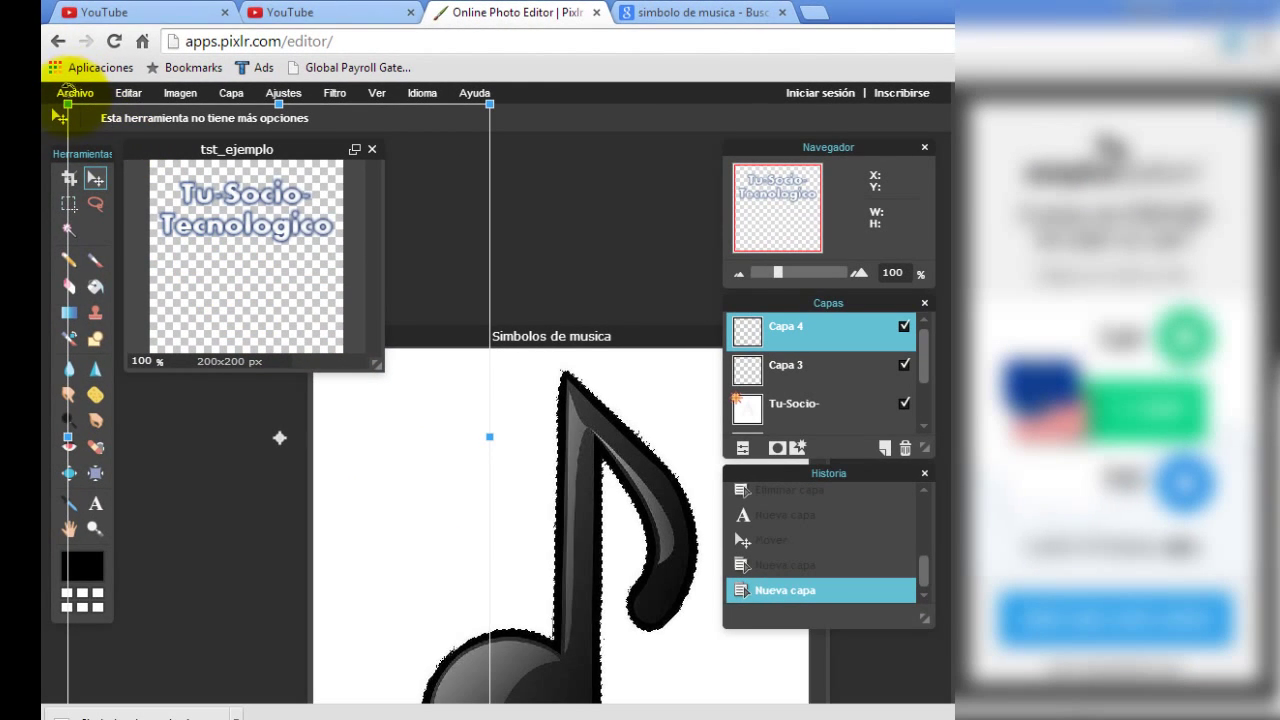
left_click_drag(67, 104, 159, 220)
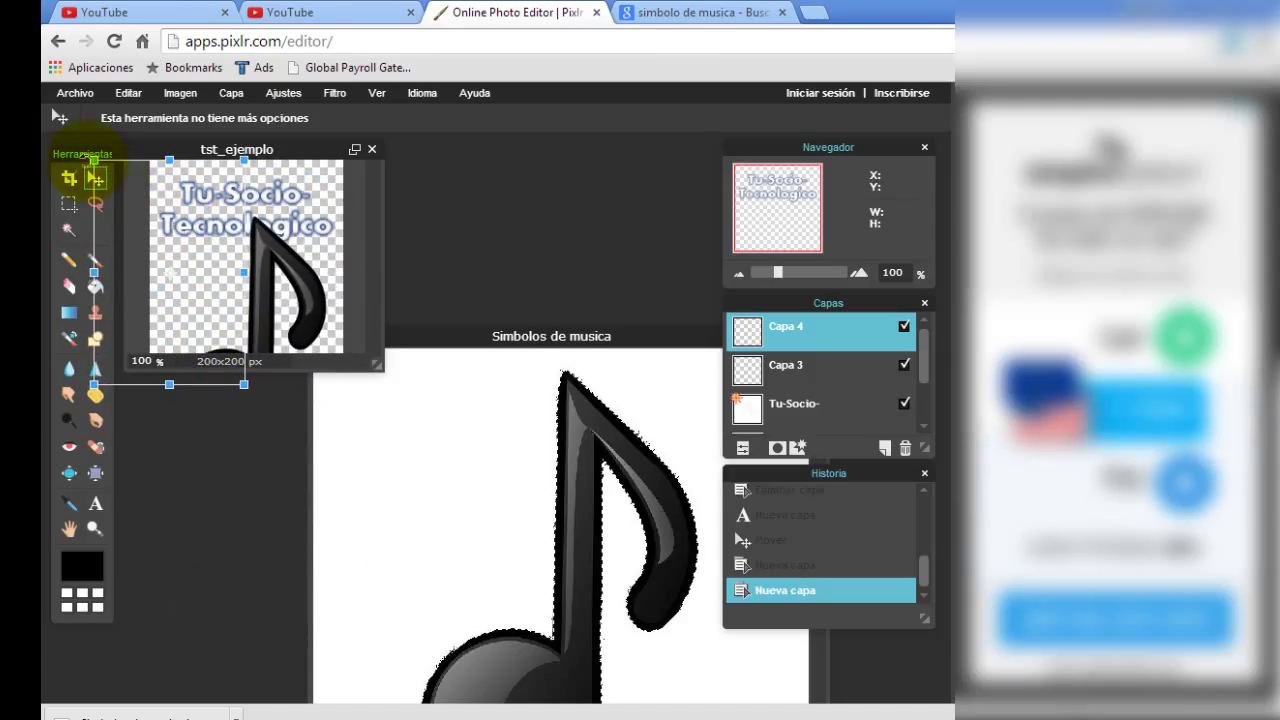
left_click_drag(94, 160, 128, 212)
left_click_drag(171, 286, 167, 265)
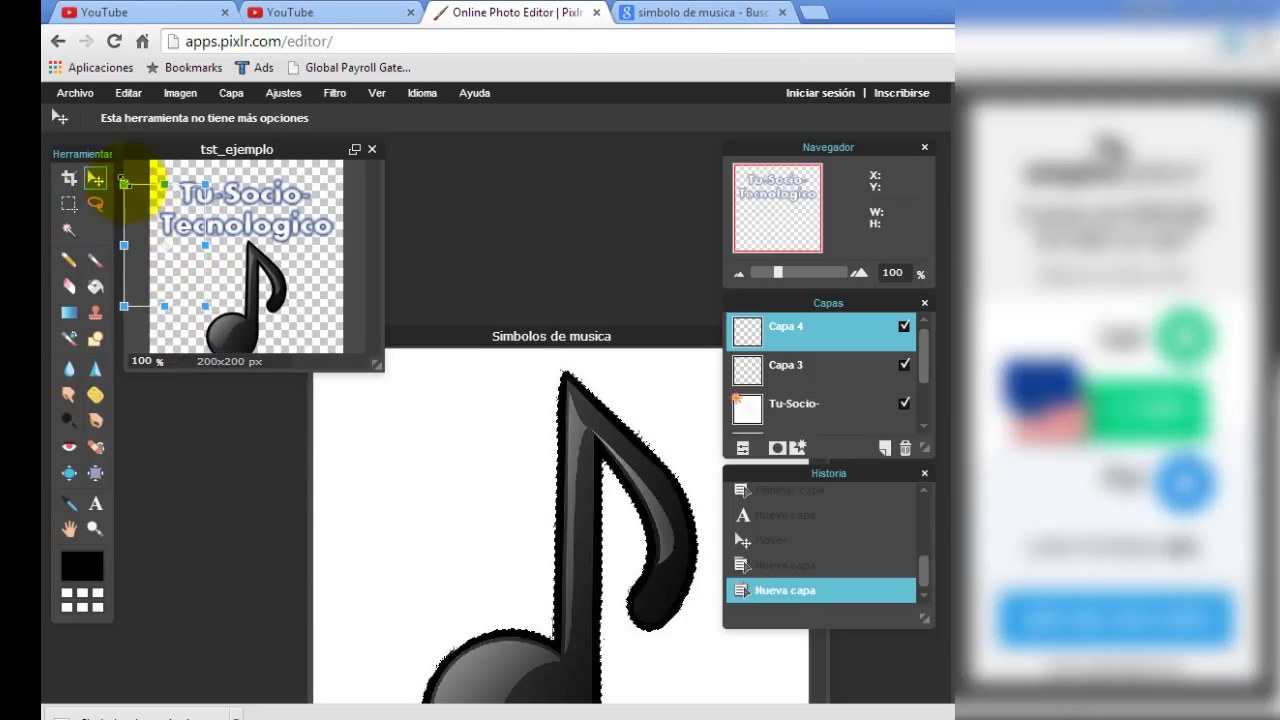
left_click_drag(124, 182, 131, 200)
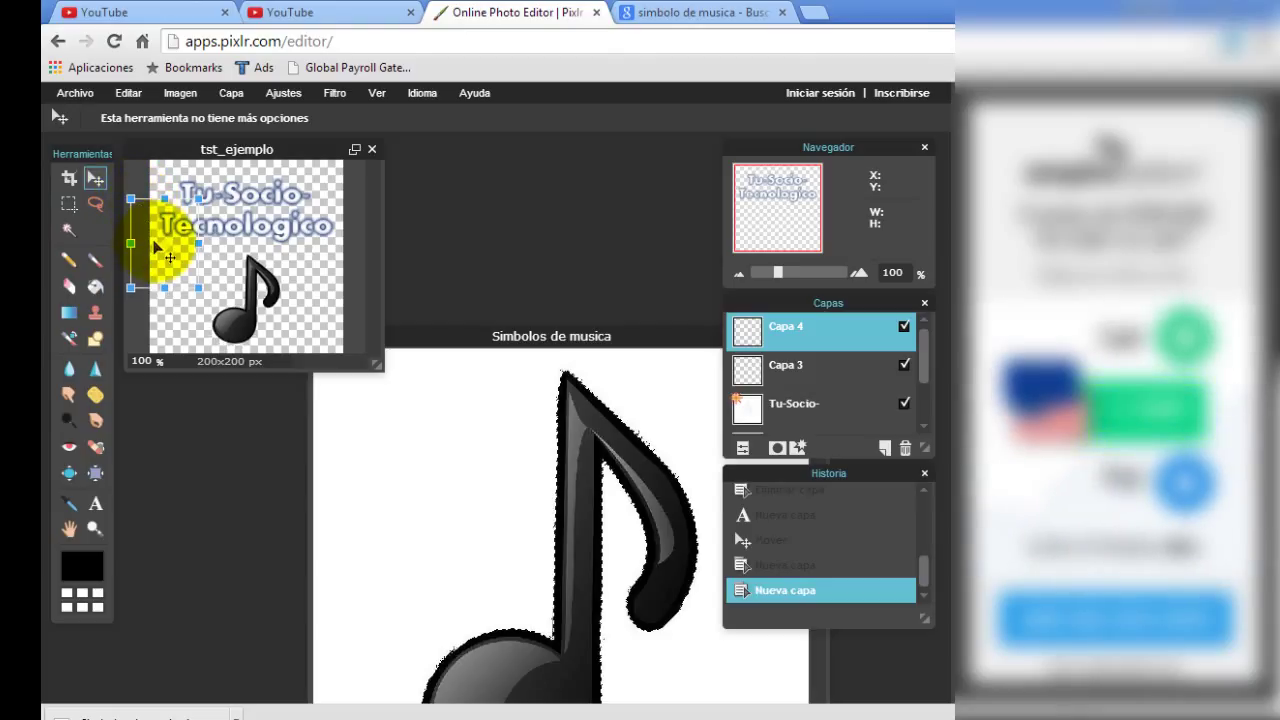
left_click_drag(170, 258, 174, 257)
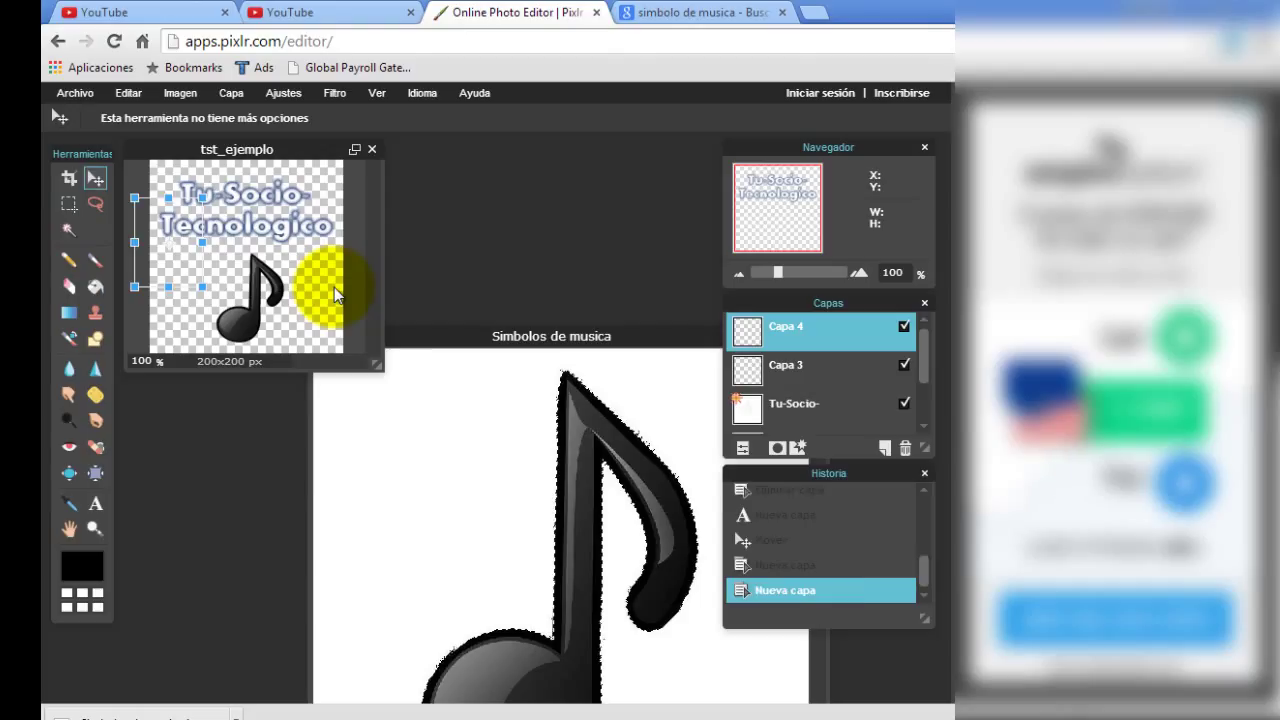
key("Return")
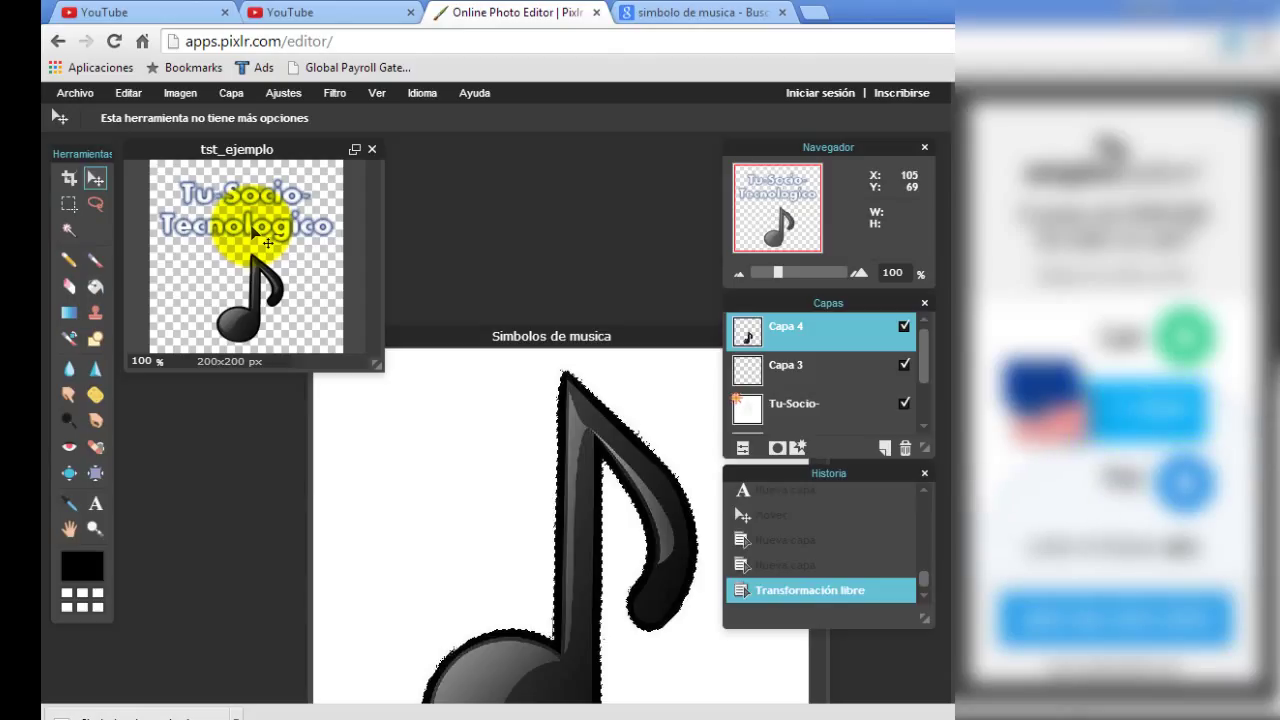
- Save the tst_ejemplo canvas to the computer as tst_ejemplo2 in the transparent PNG format, in the tu-socio-tecnologico folder
left_click(88, 94)
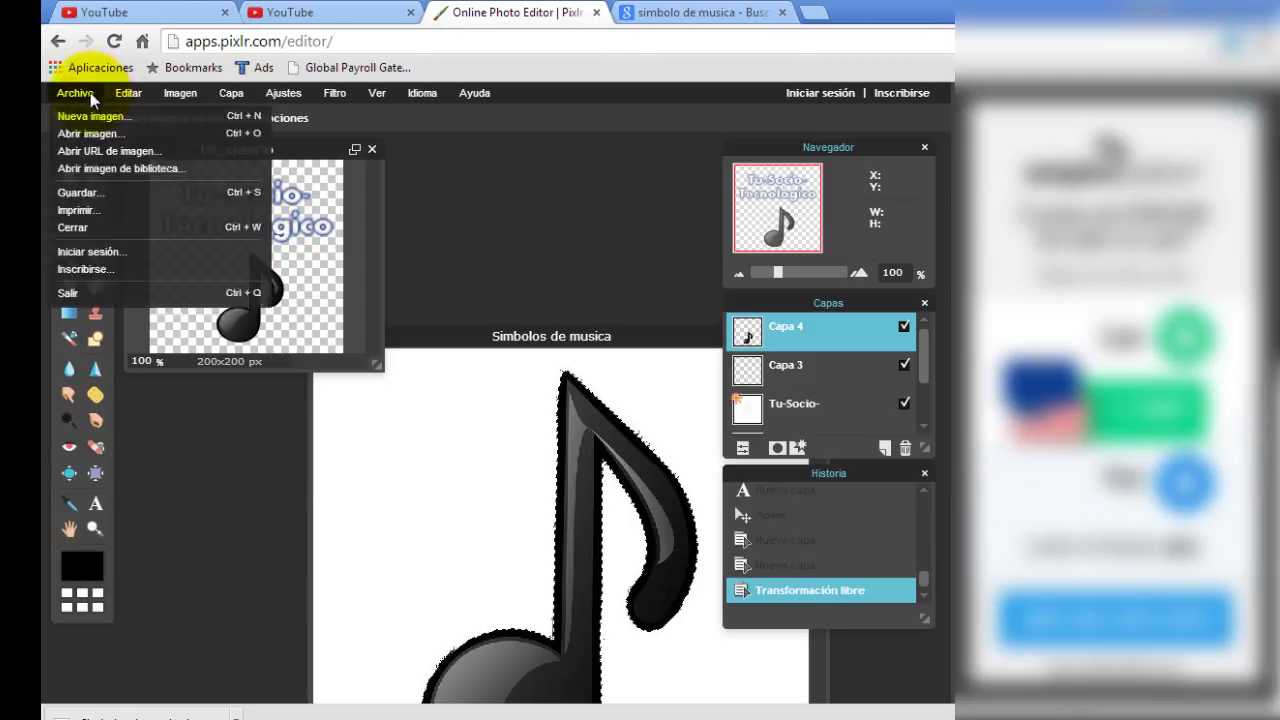
left_click(101, 196)
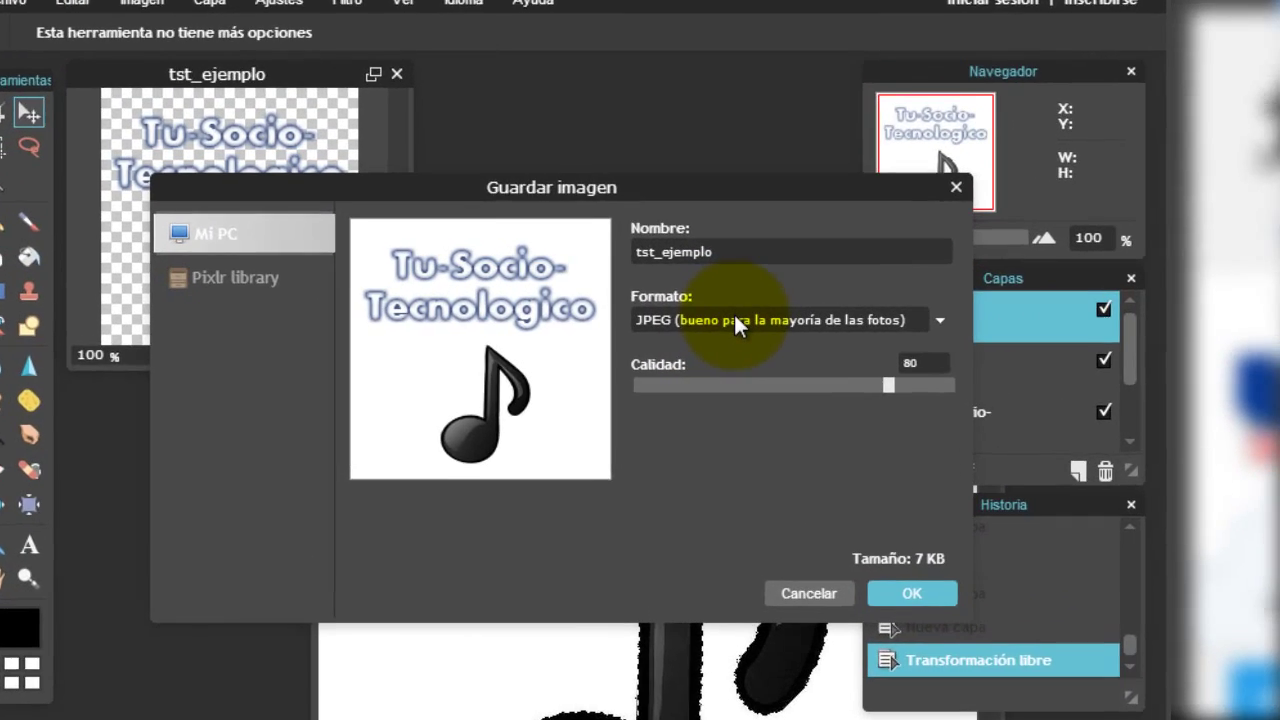
left_click(630, 334)
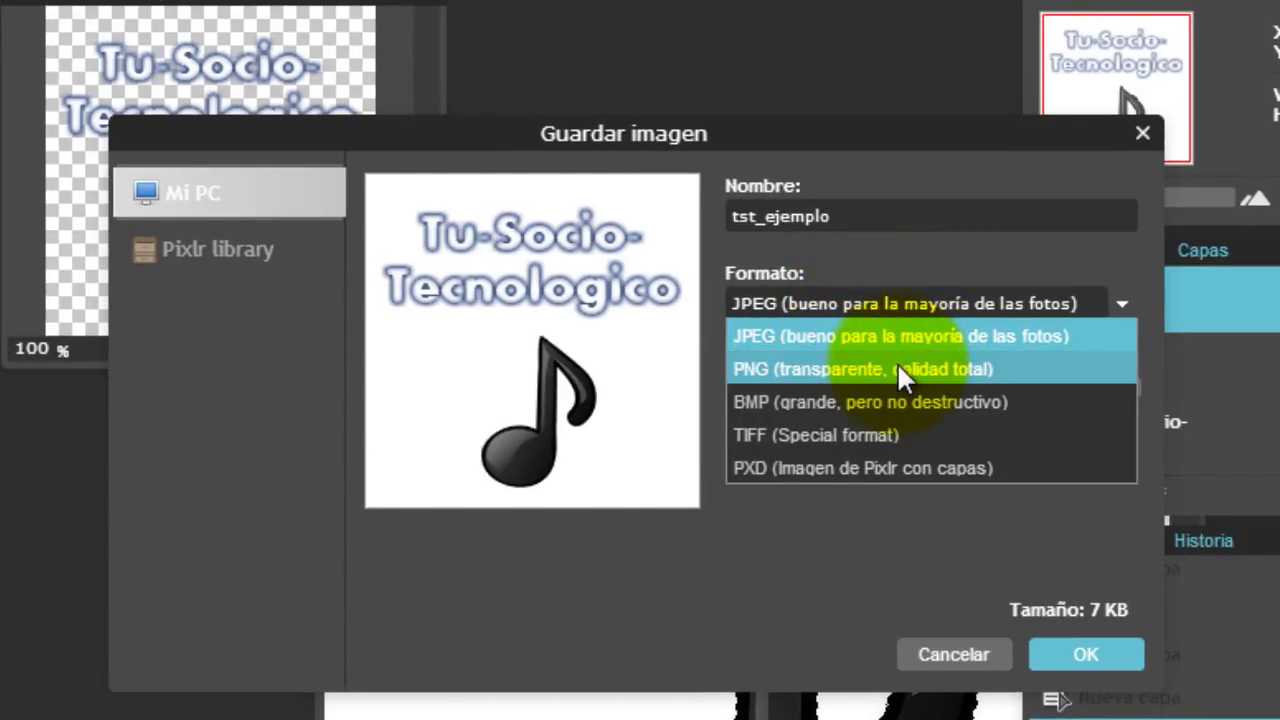
left_click(899, 369)
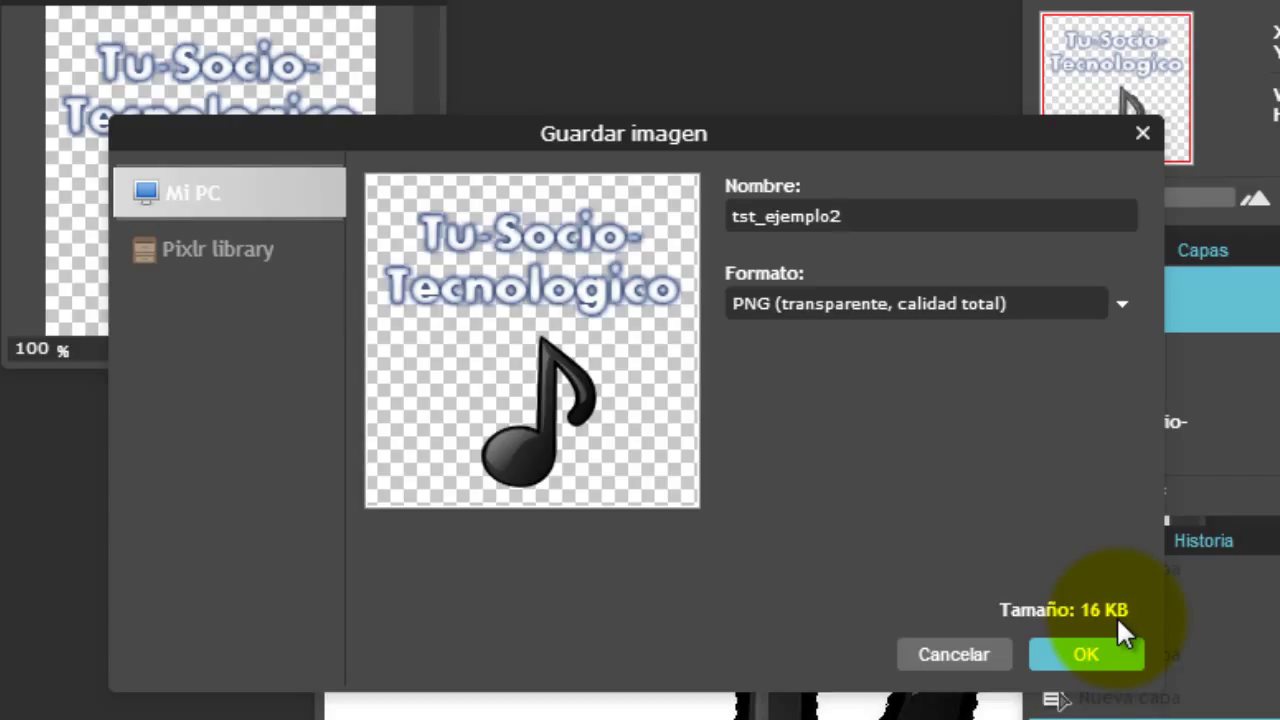
left_click(1070, 655)
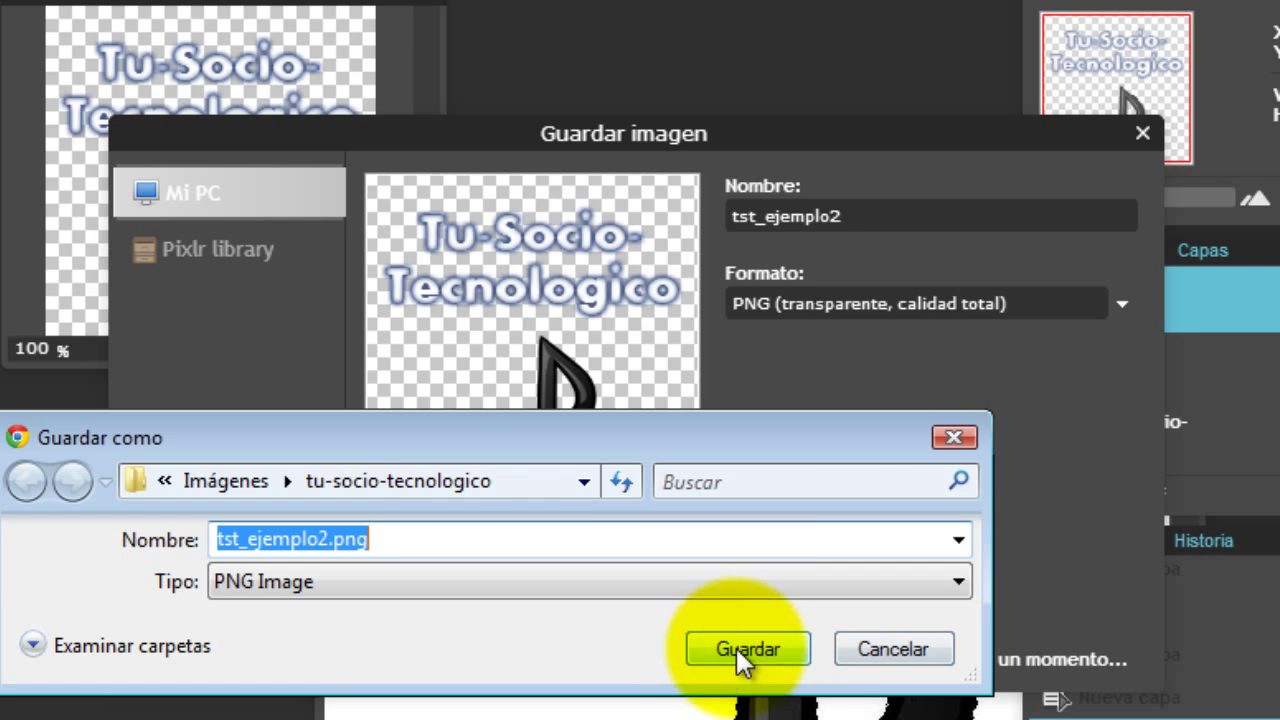
left_click(736, 648)
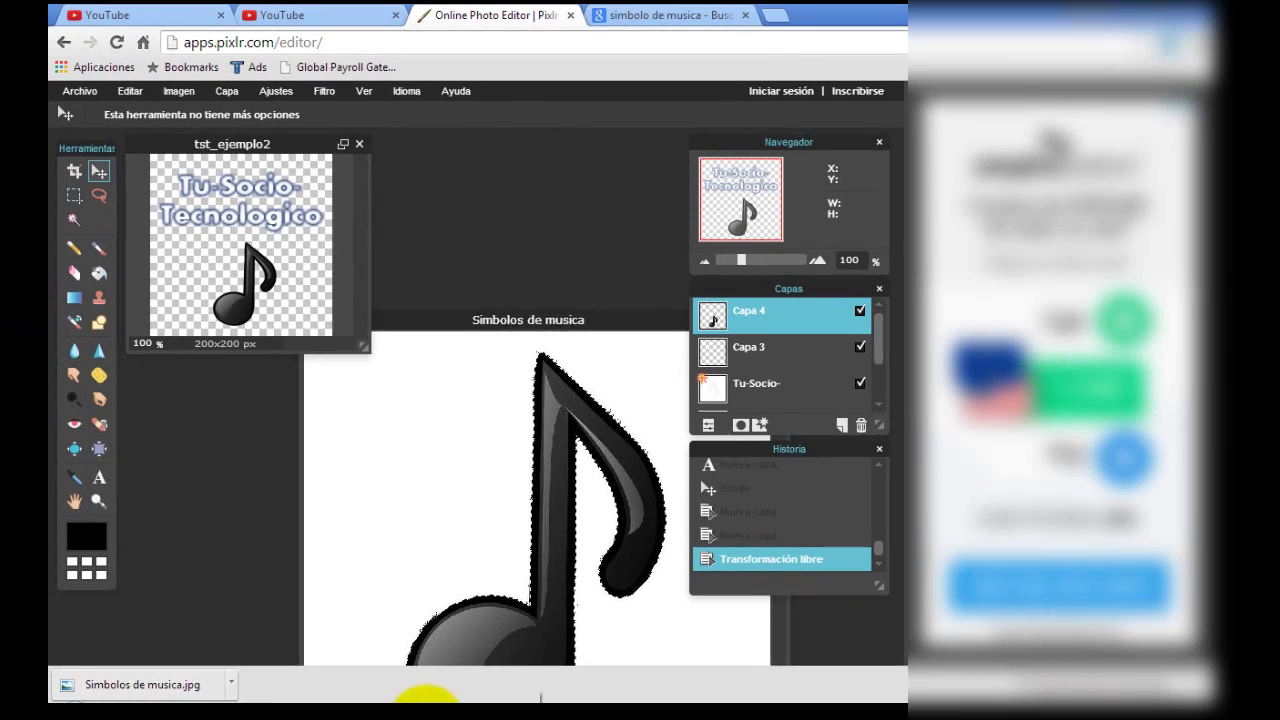
- Check the saved tst_ejemplo2.png in the tu-socio-tecnologico folder and return to the browser
left_click(424, 695)
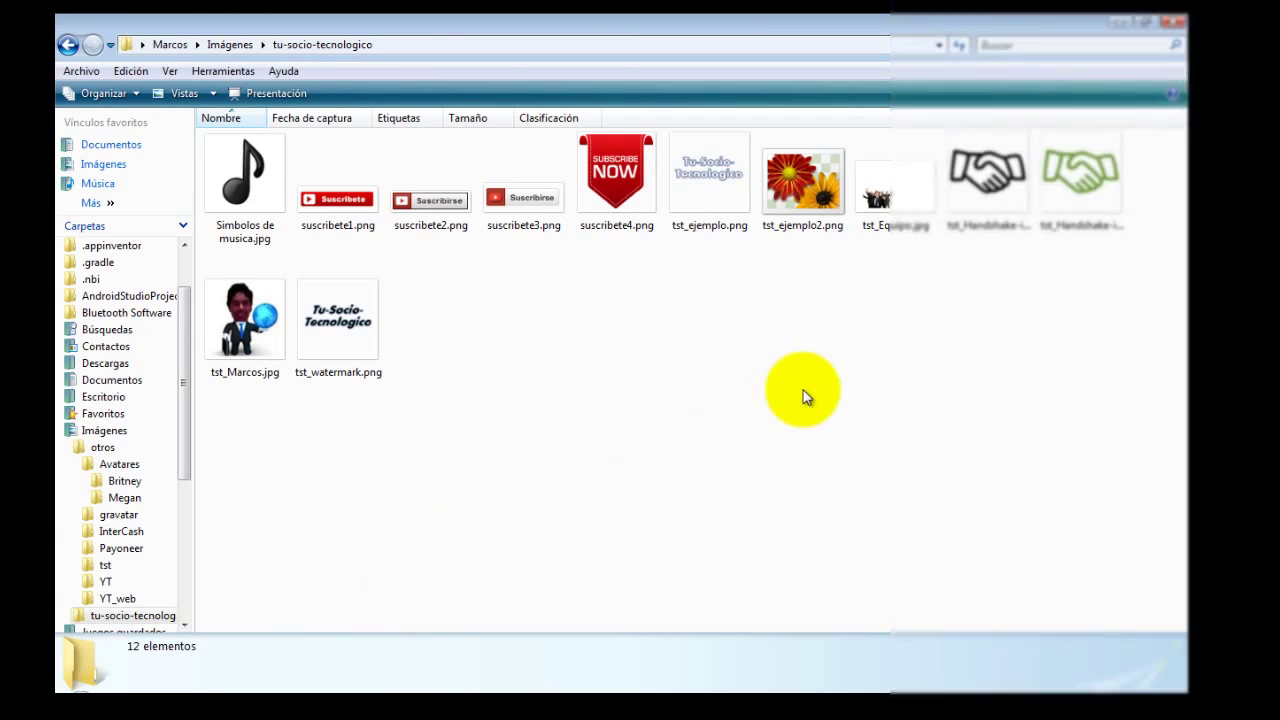
left_click(800, 222)
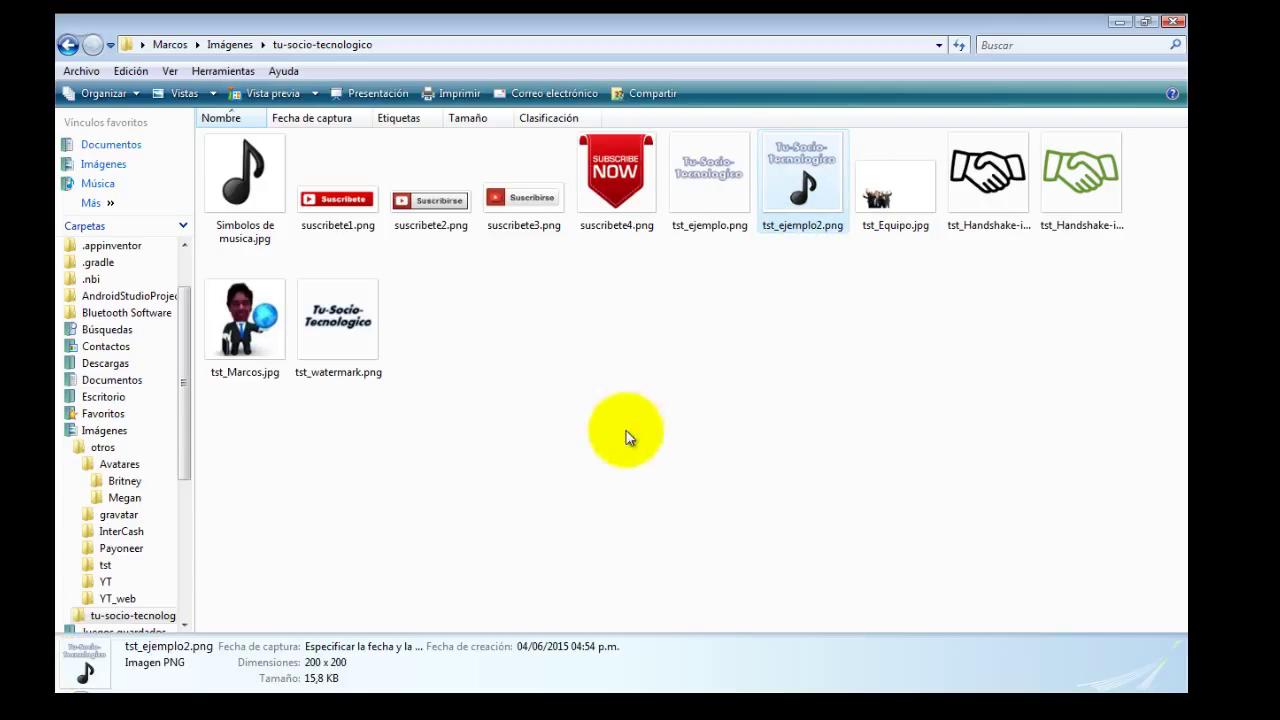
left_click(298, 688)
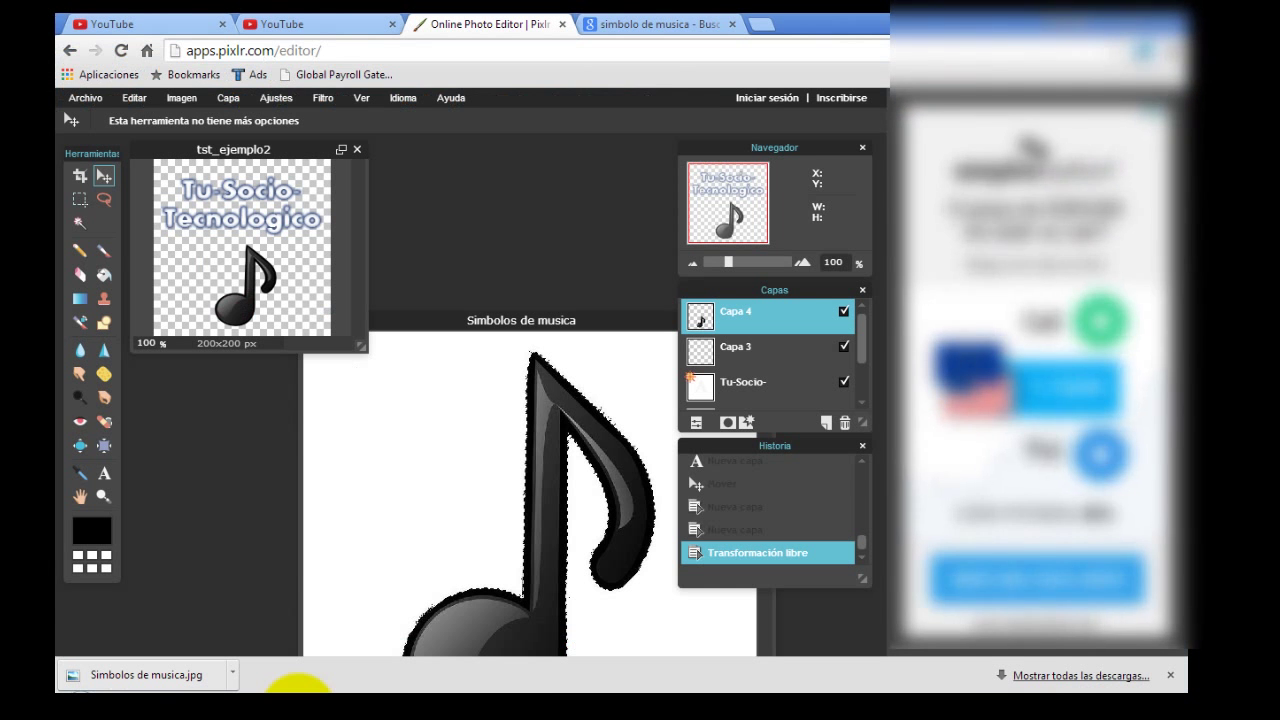
- On YouTube's branding page, replace the existing watermark with tst_ejemplo2.png and update its display time to Todo el vídeo
left_click(170, 24)
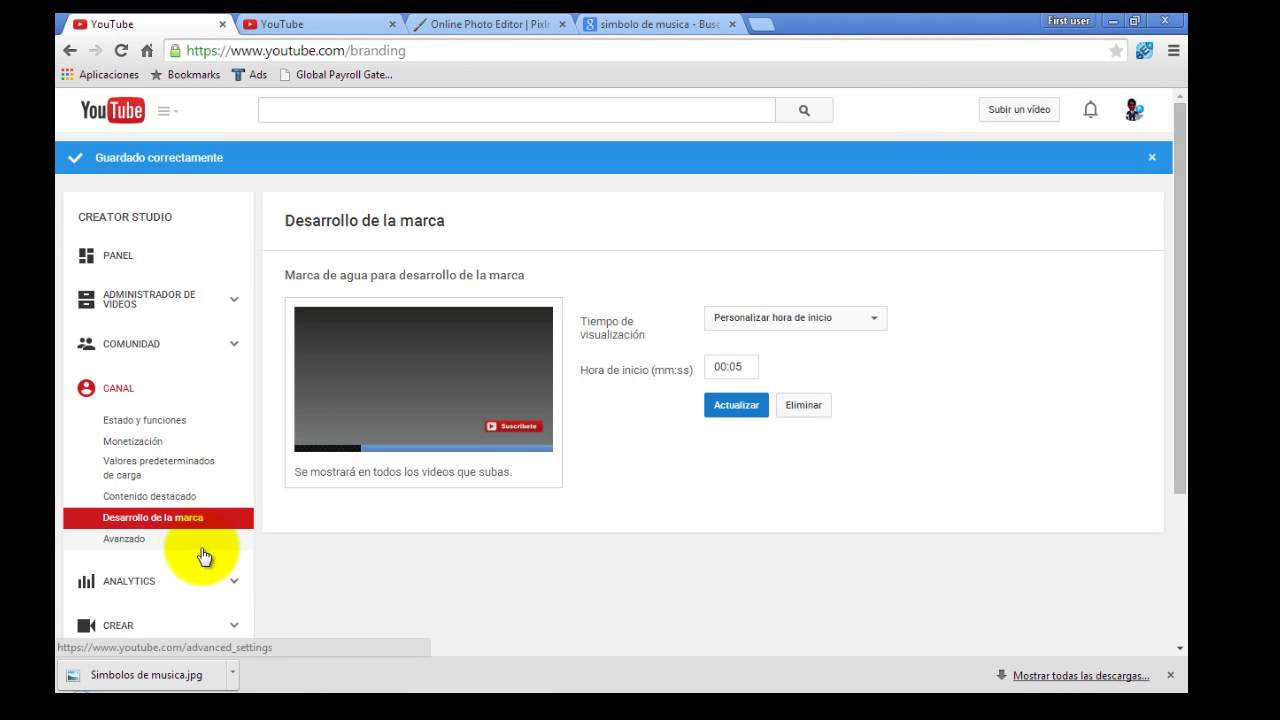
left_click(808, 408)
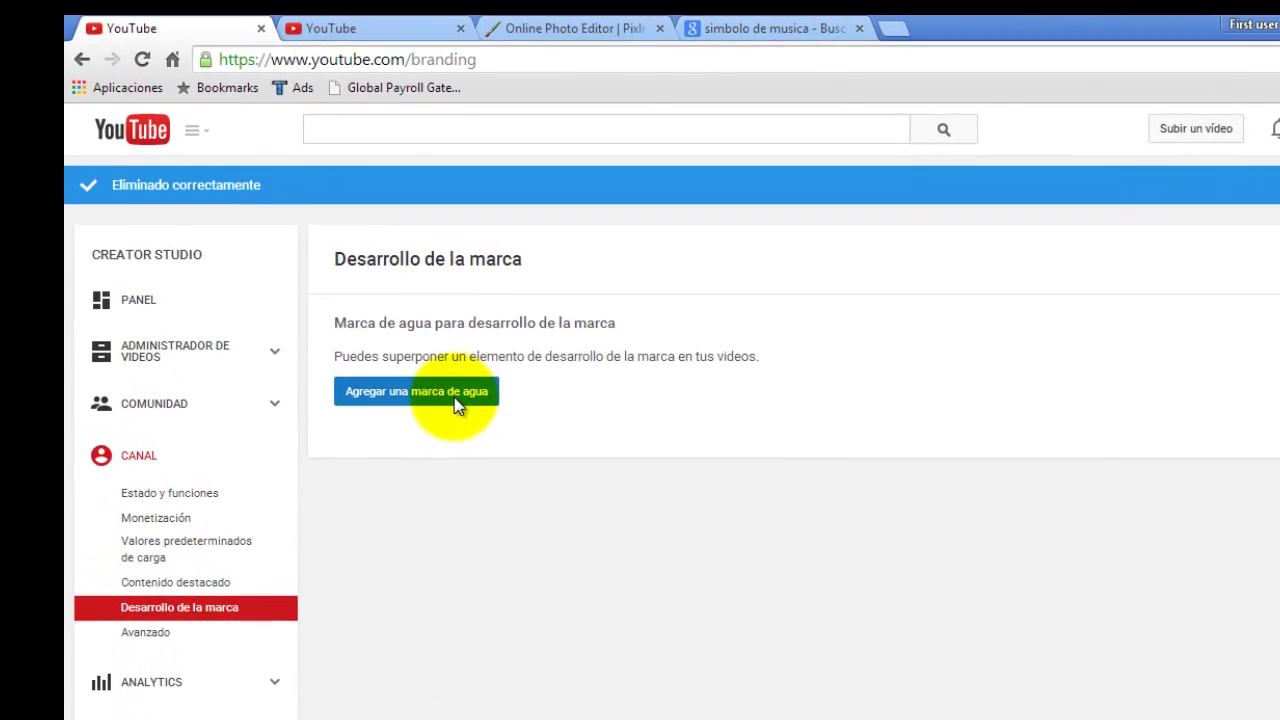
left_click(457, 403)
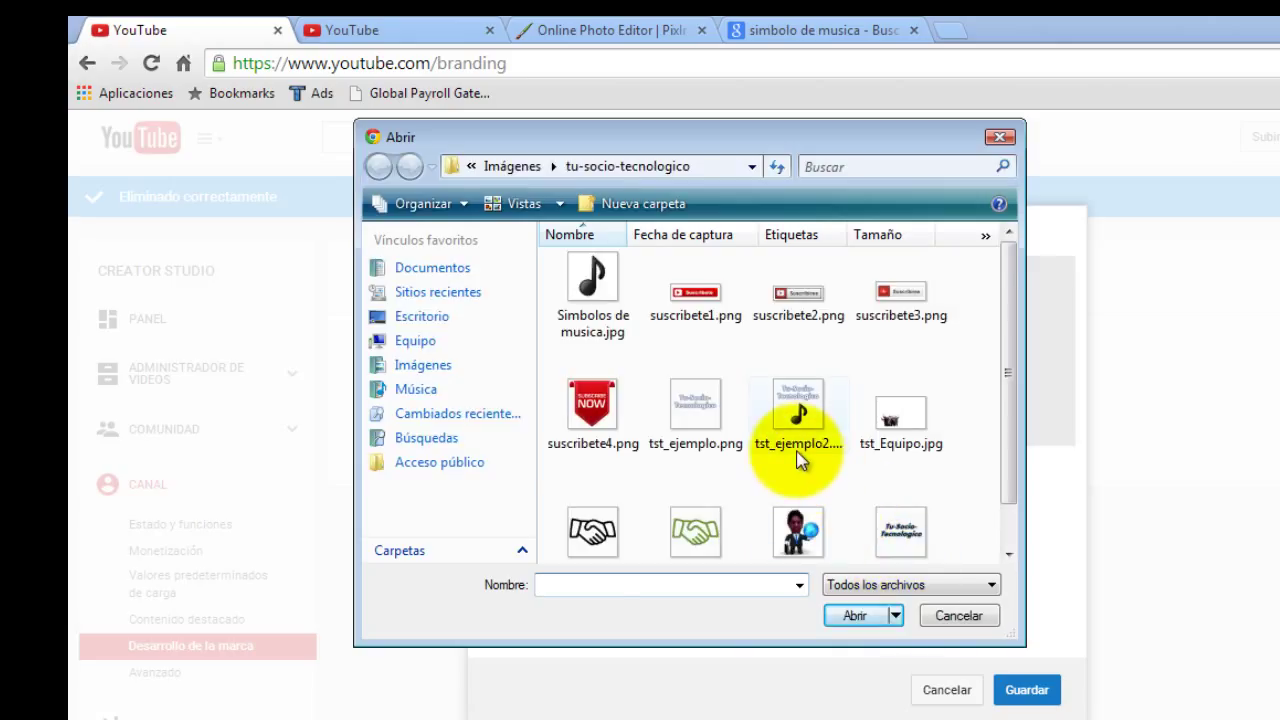
double_click(805, 452)
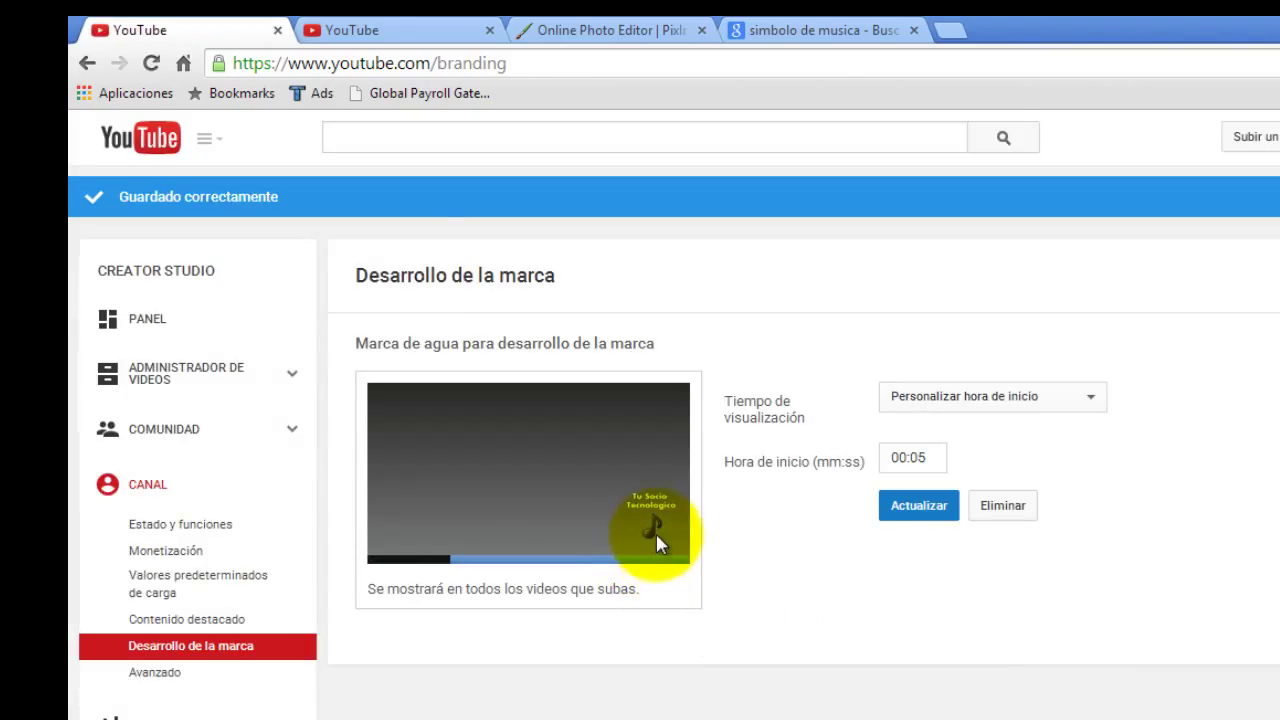
left_click(1018, 400)
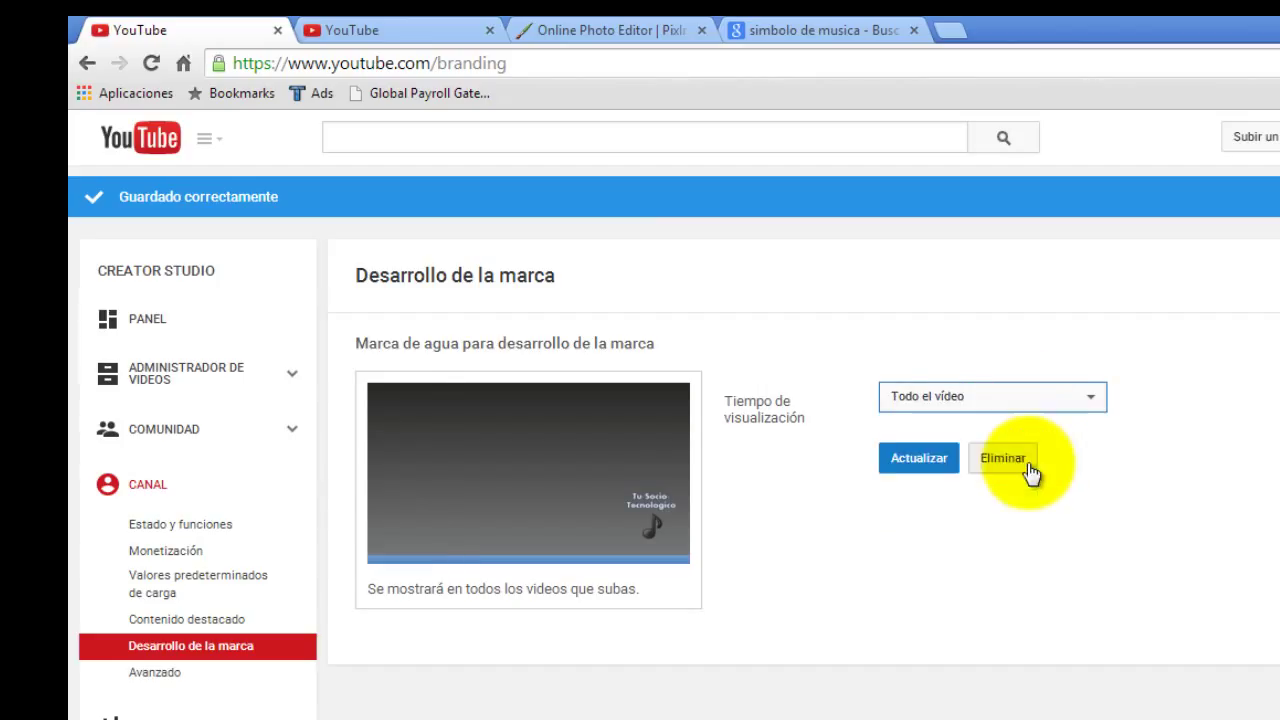
left_click(921, 468)
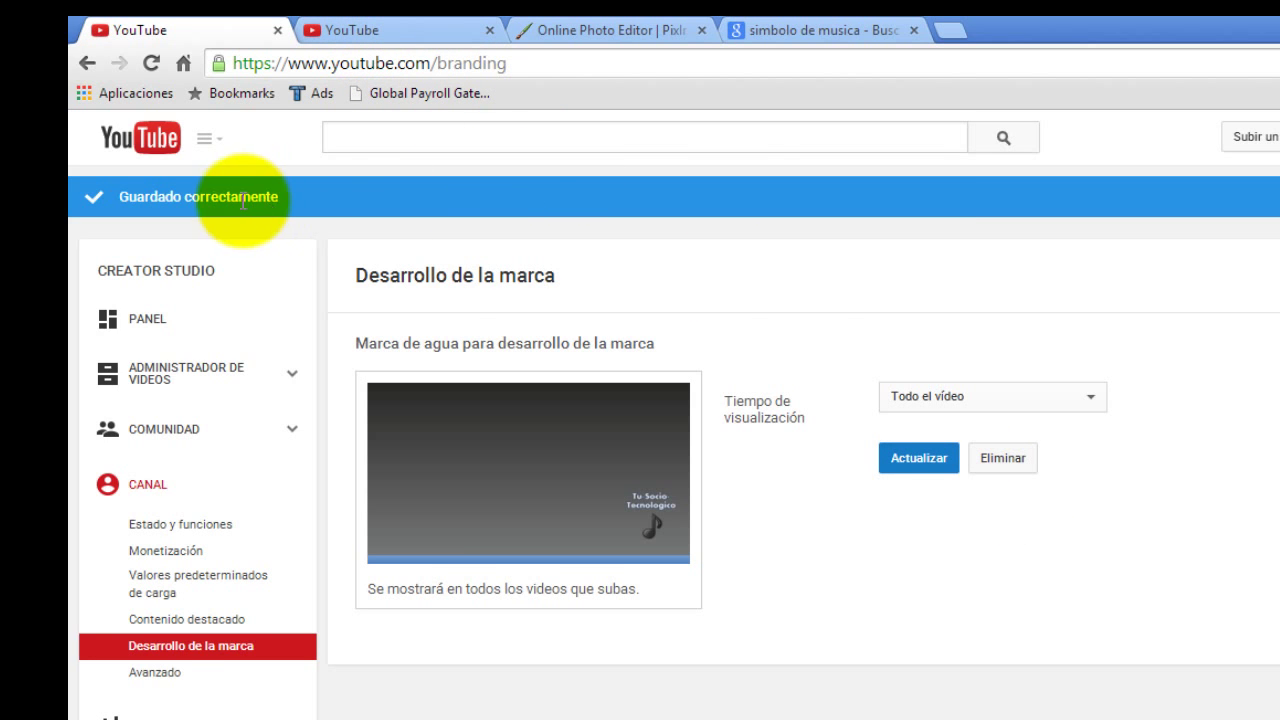
- Open the "Límites de Pago de Google AdSense" video from the Video Manager, play it and pause to examine the watermark
left_click(382, 30)
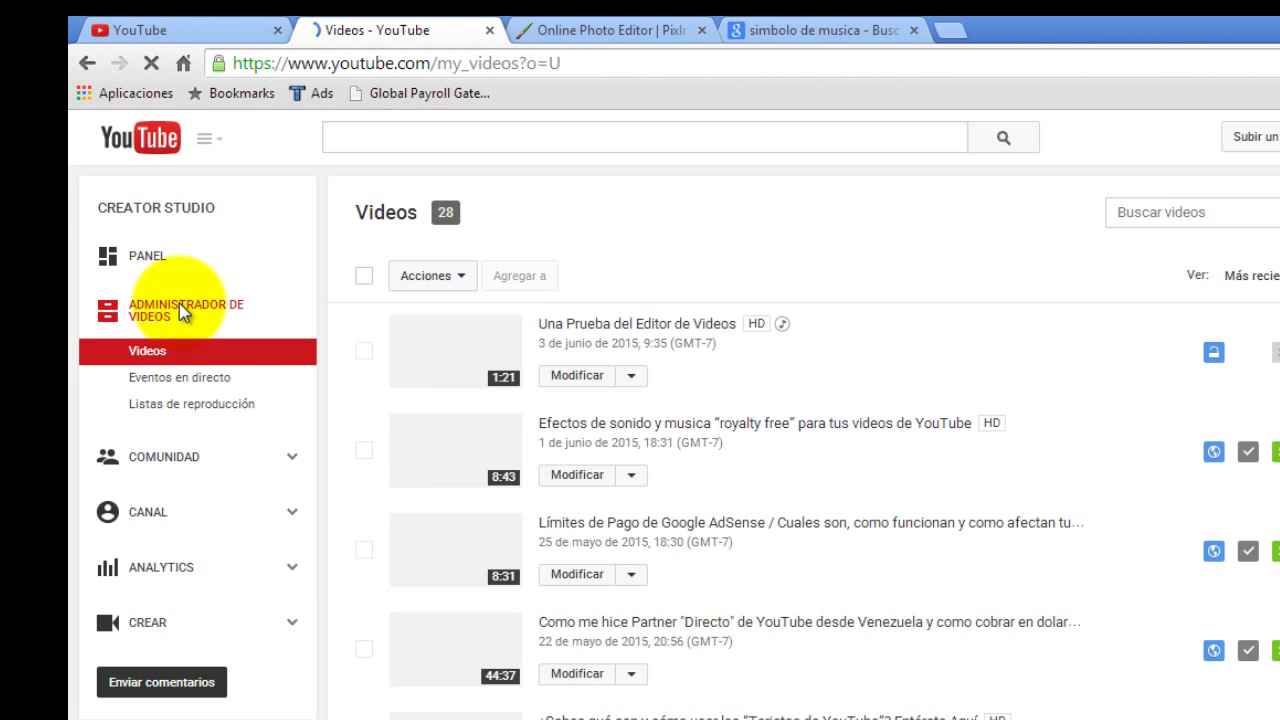
left_click(579, 577)
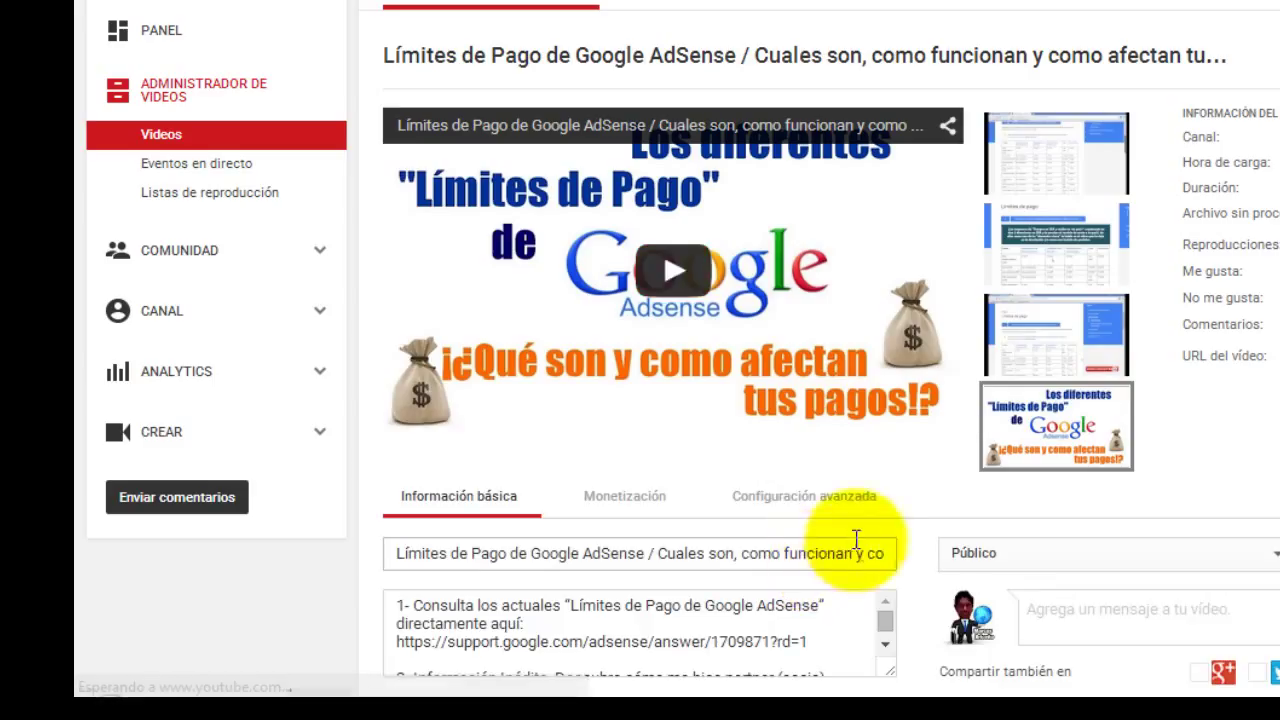
left_click(700, 285)
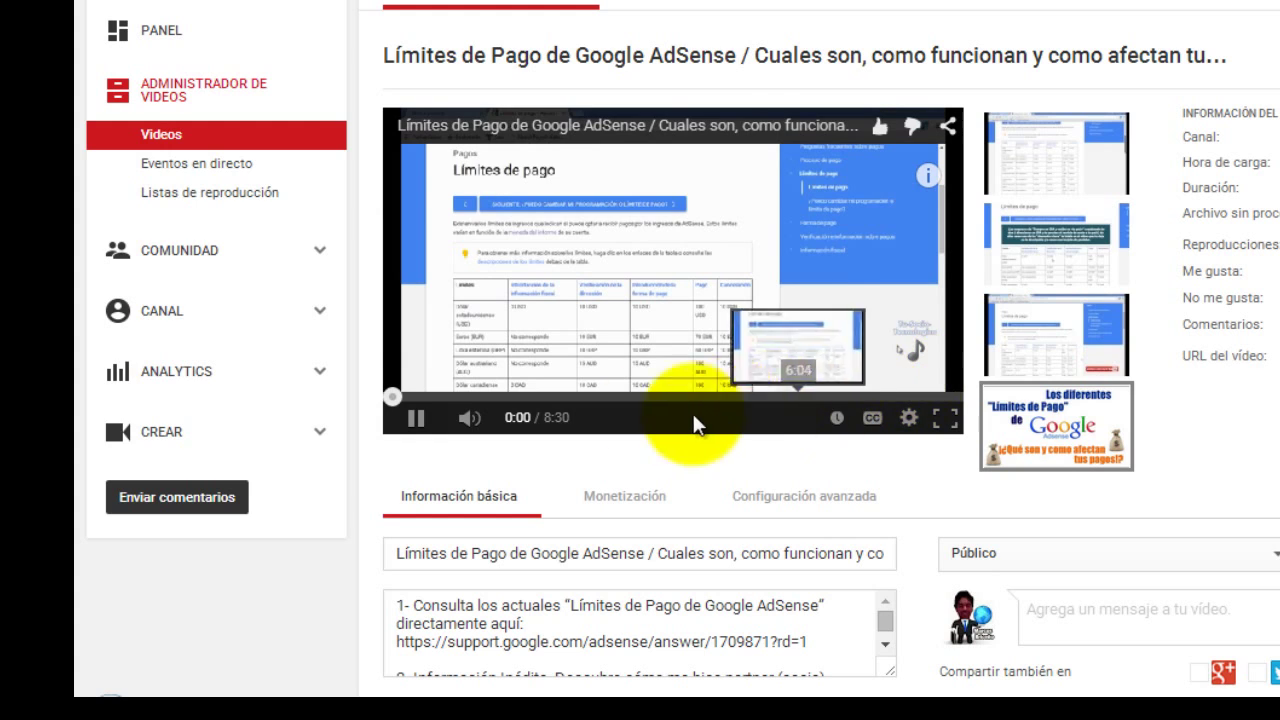
left_click(414, 420)
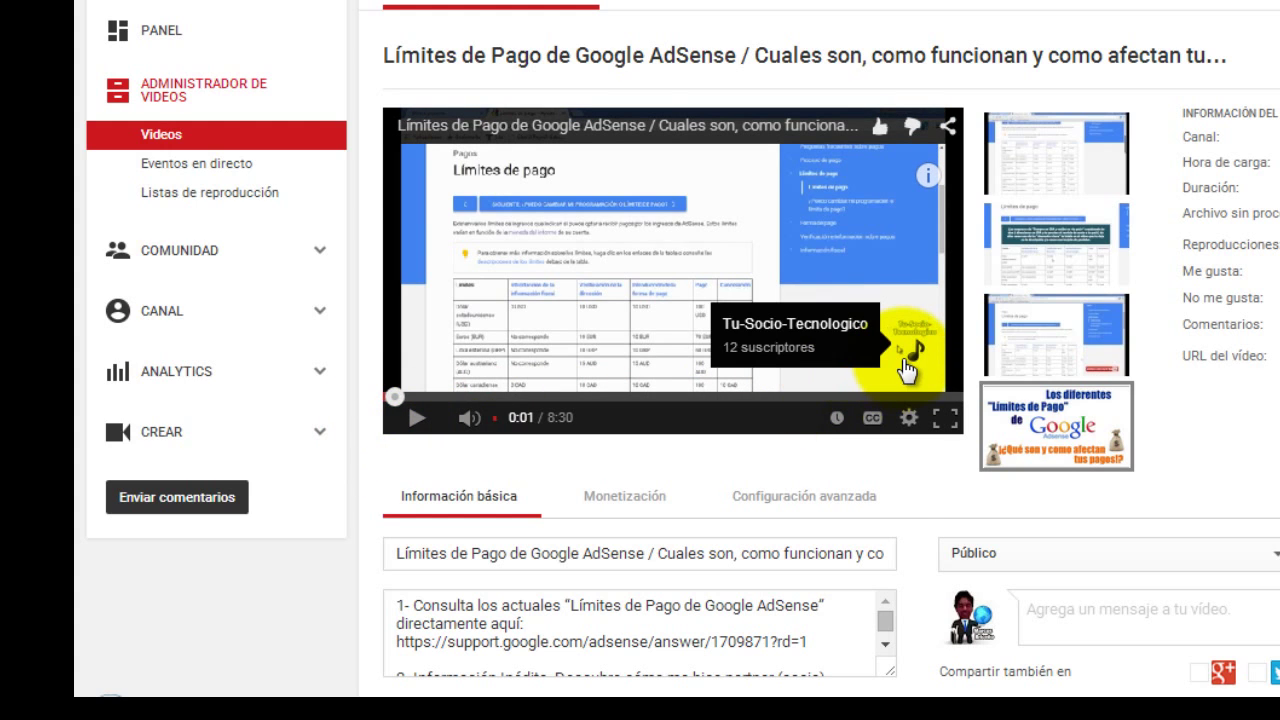